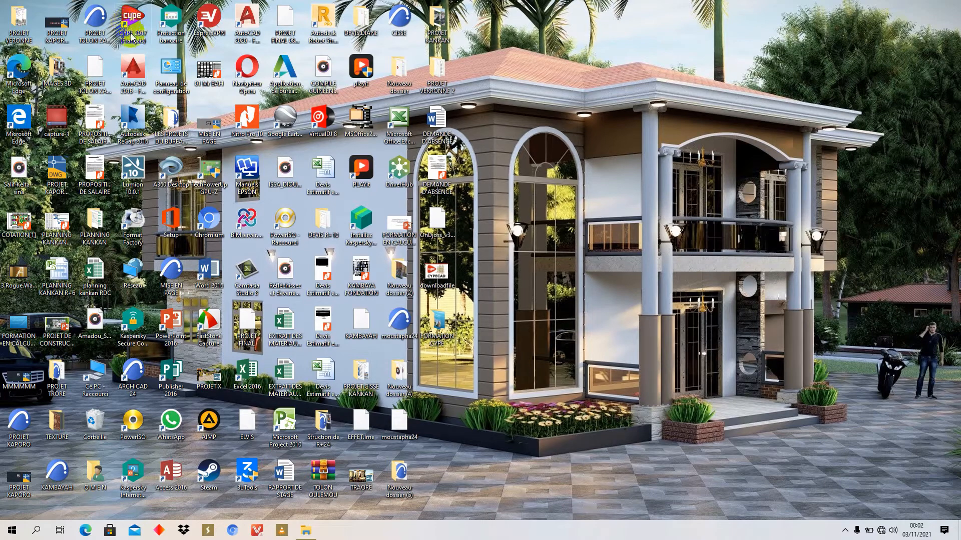
Step: Open the Installation en français folder inside Nouveau dossier > Cype 2017 in PARTIE 1 on the D: drive
{"action": "double_click", "coordinate": [92, 373]}
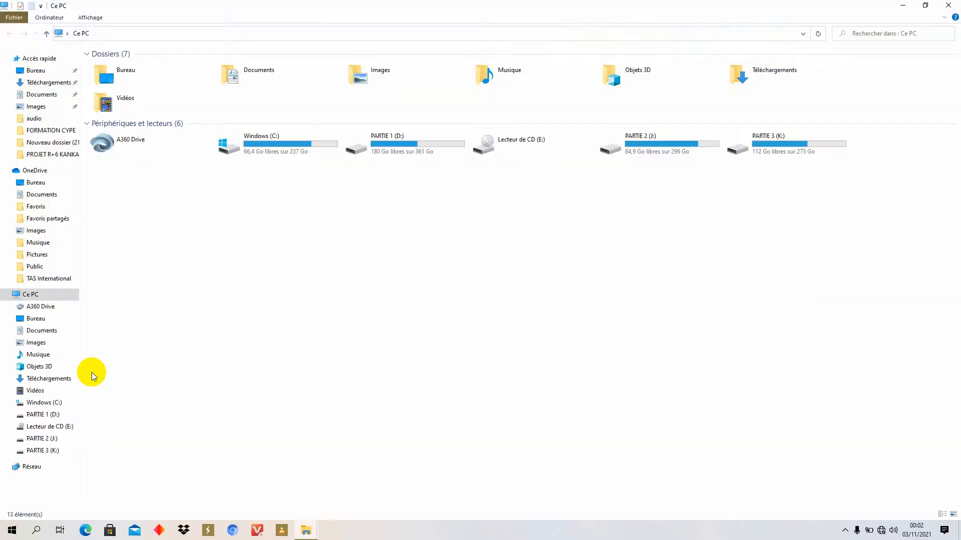
{"action": "double_click", "coordinate": [442, 131]}
{"action": "double_click", "coordinate": [238, 82]}
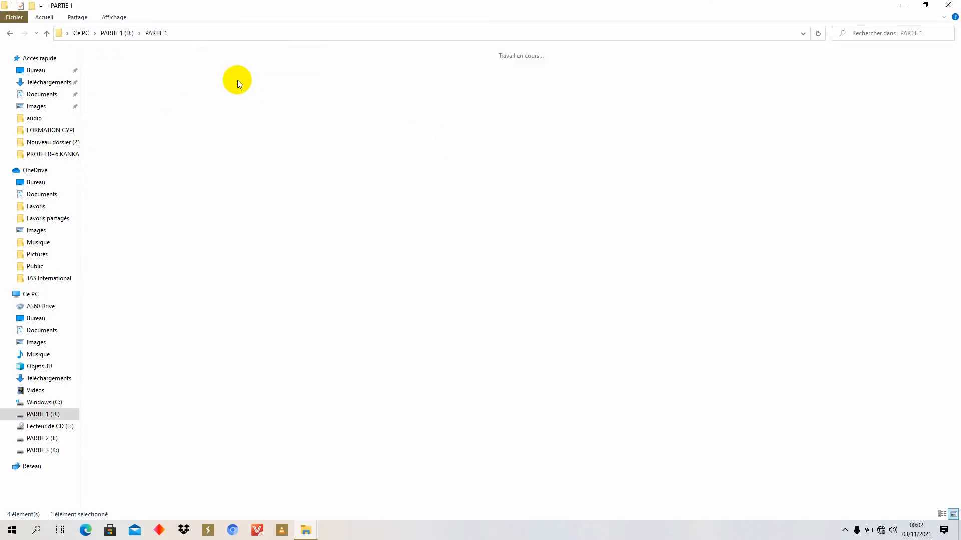
{"action": "double_click", "coordinate": [437, 90]}
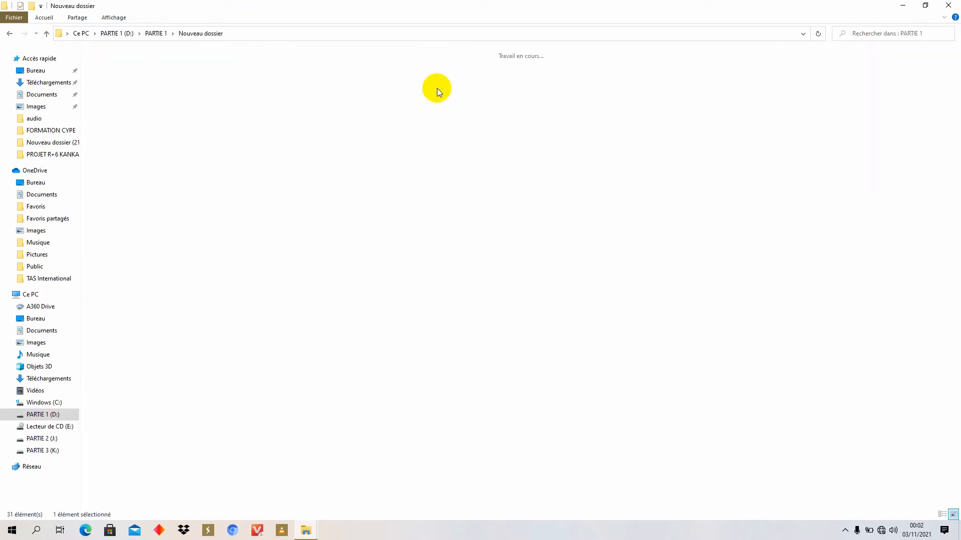
{"action": "mouse_move", "coordinate": [286, 91]}
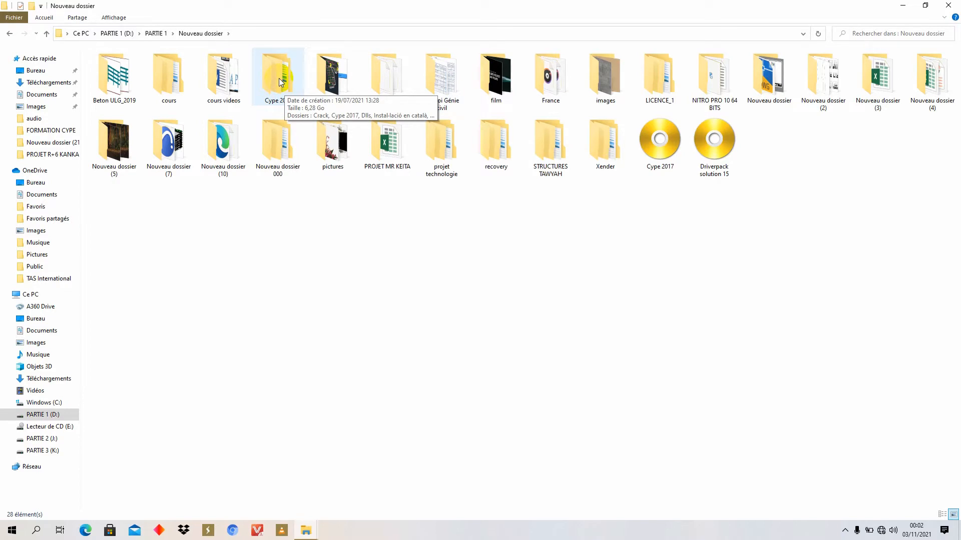
{"action": "double_click", "coordinate": [279, 78]}
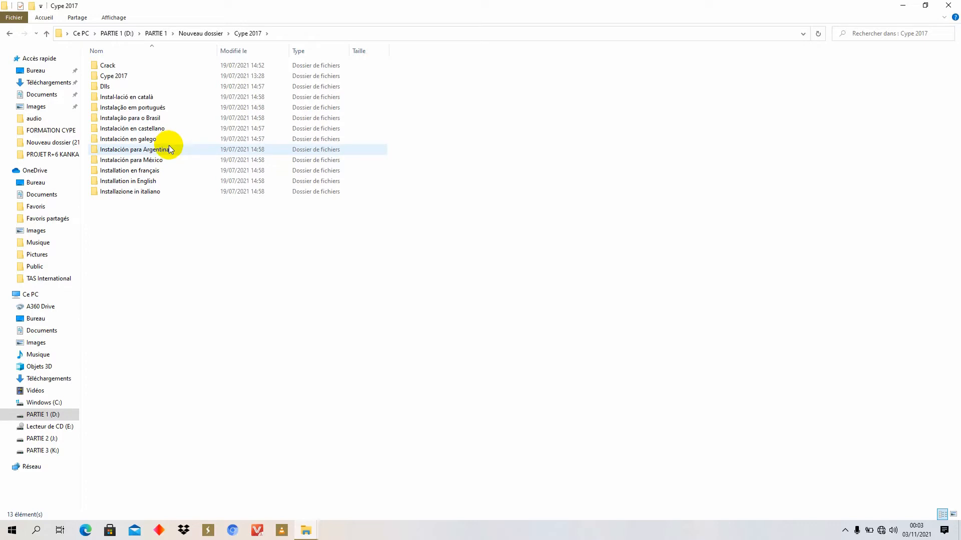
{"action": "double_click", "coordinate": [167, 173]}
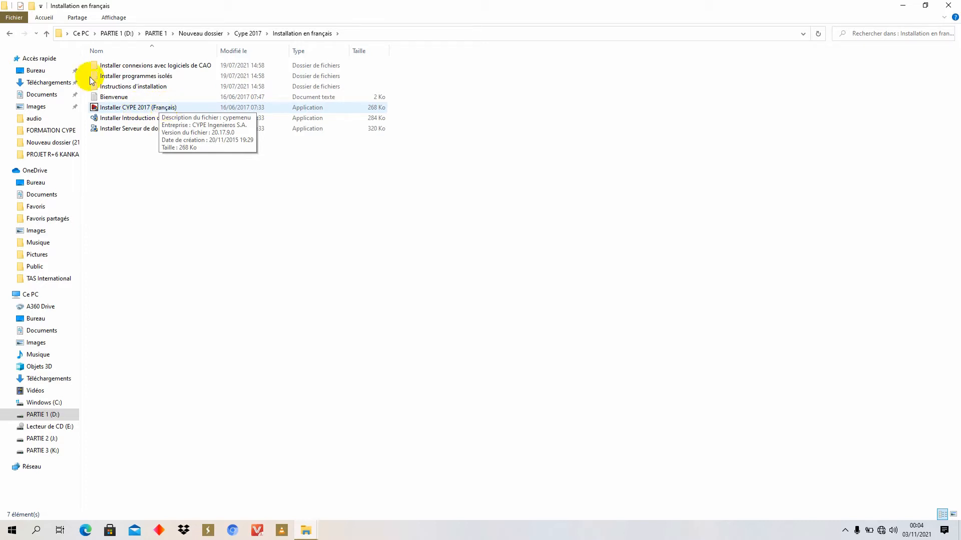
Step: Copy all the files from the Patched DLLs folder inside the Crack folder of Cype 2017
{"action": "left_click", "coordinate": [9, 33]}
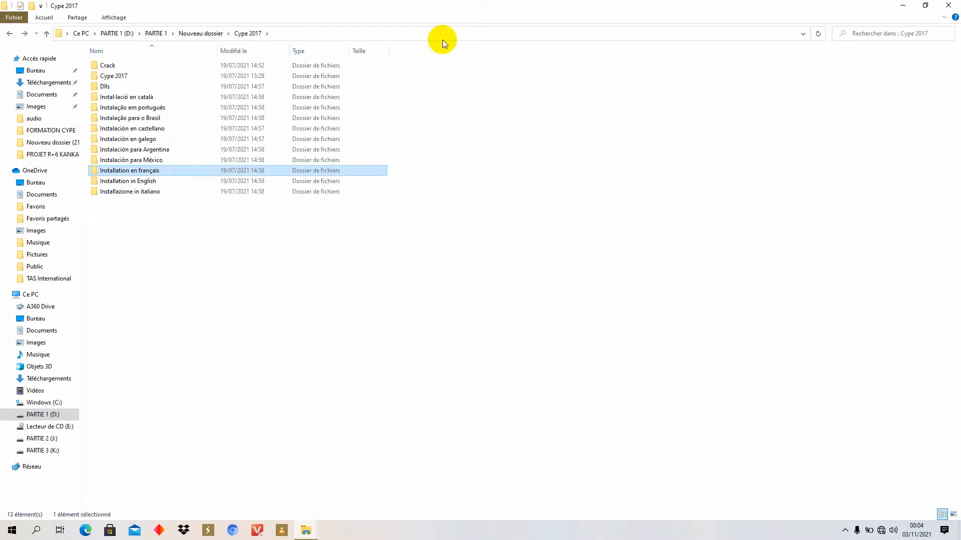
{"action": "left_click", "coordinate": [434, 116]}
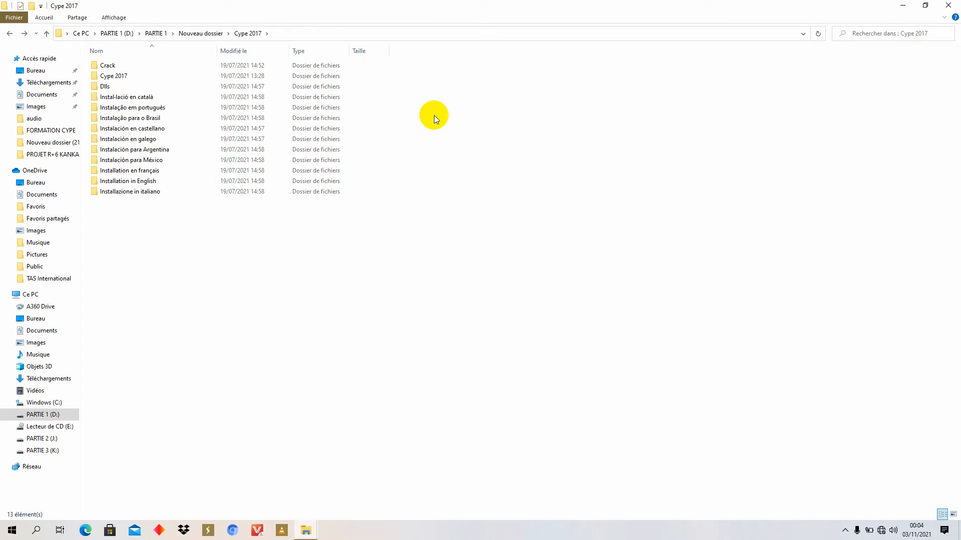
{"action": "double_click", "coordinate": [160, 64]}
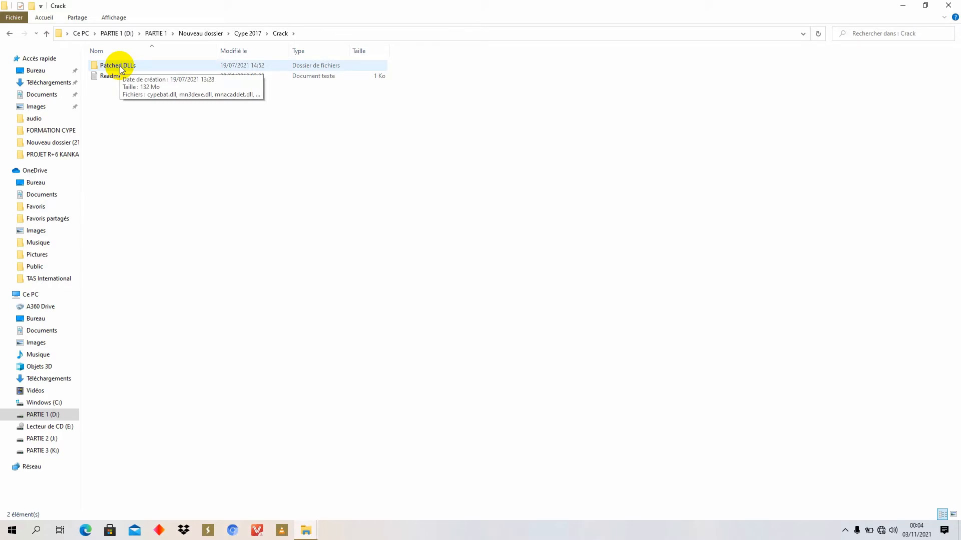
{"action": "double_click", "coordinate": [119, 66]}
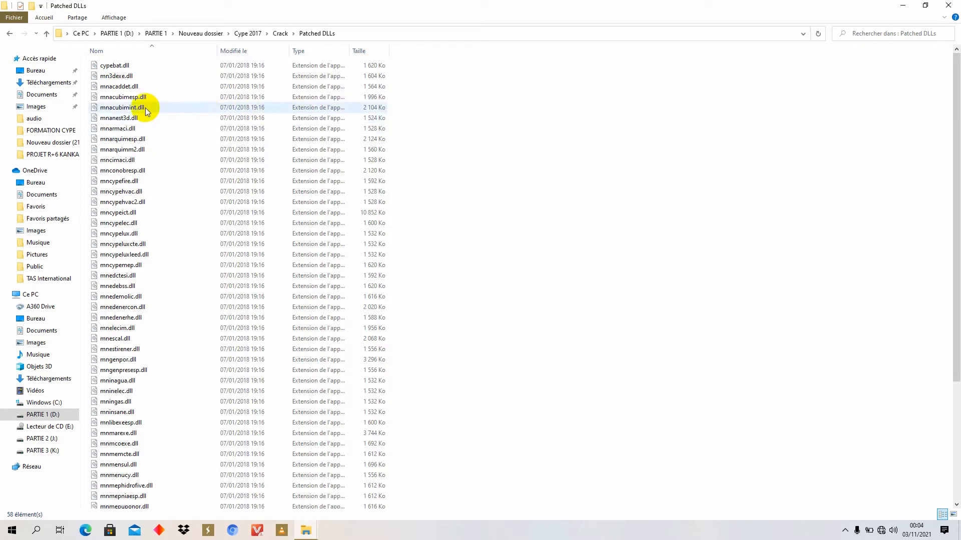
{"action": "key", "text": "ctrl+a"}
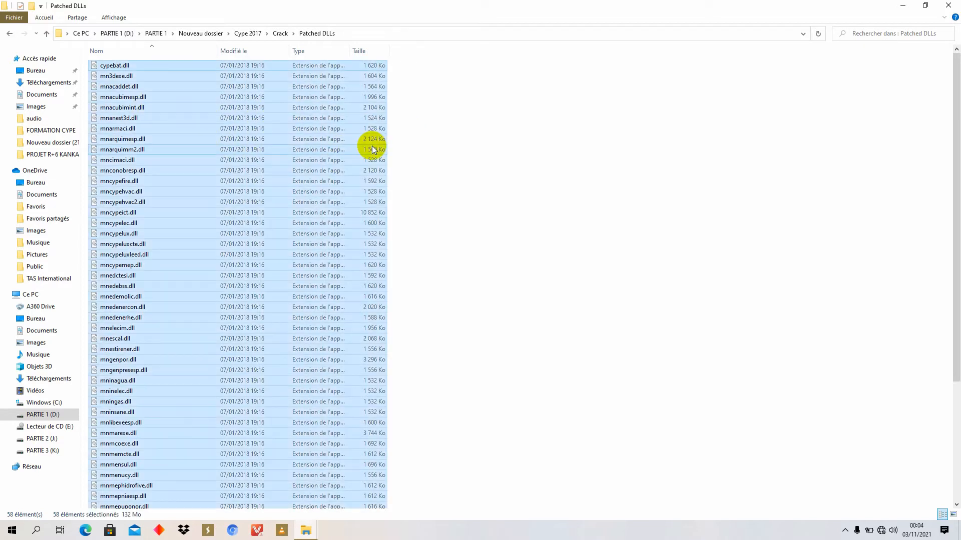
{"action": "right_click", "coordinate": [181, 119]}
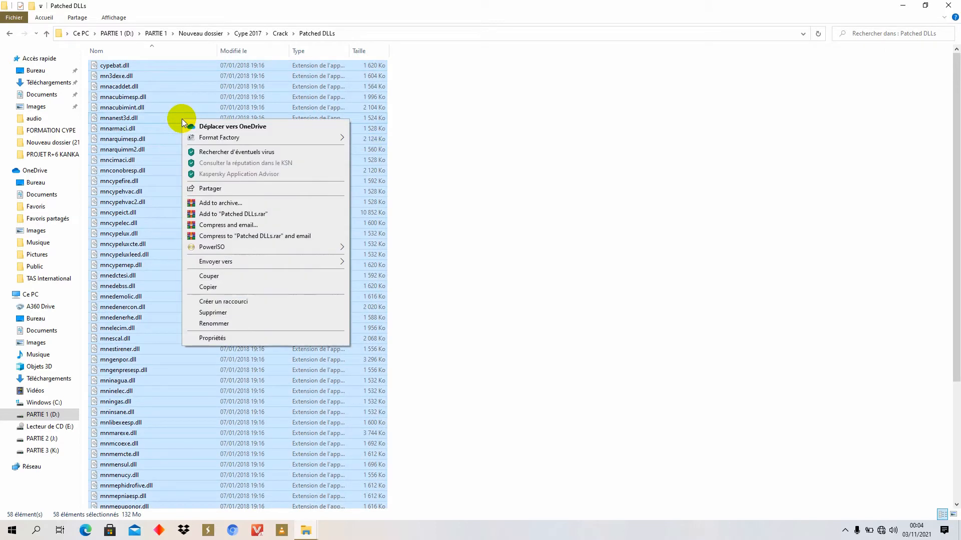
{"action": "left_click", "coordinate": [206, 287]}
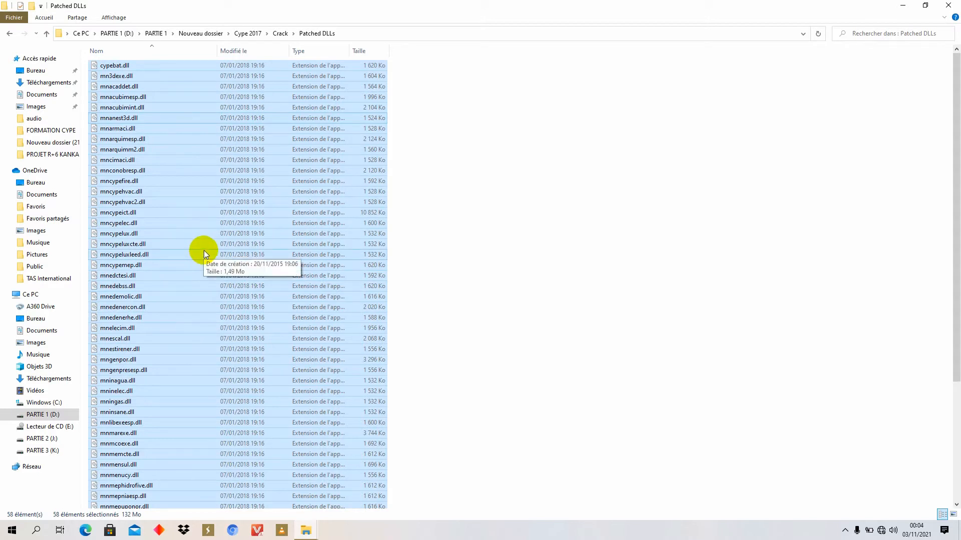
Step: Go to the programmes folder under CYPE Ingenieros > Version 2017 on the C: drive and show its paste option without pasting
{"action": "left_click", "coordinate": [50, 295]}
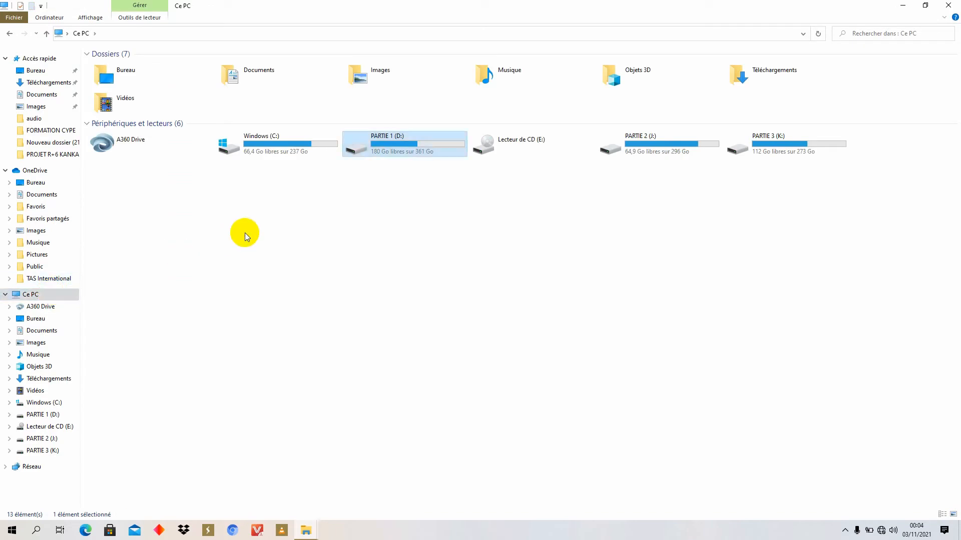
{"action": "double_click", "coordinate": [270, 143]}
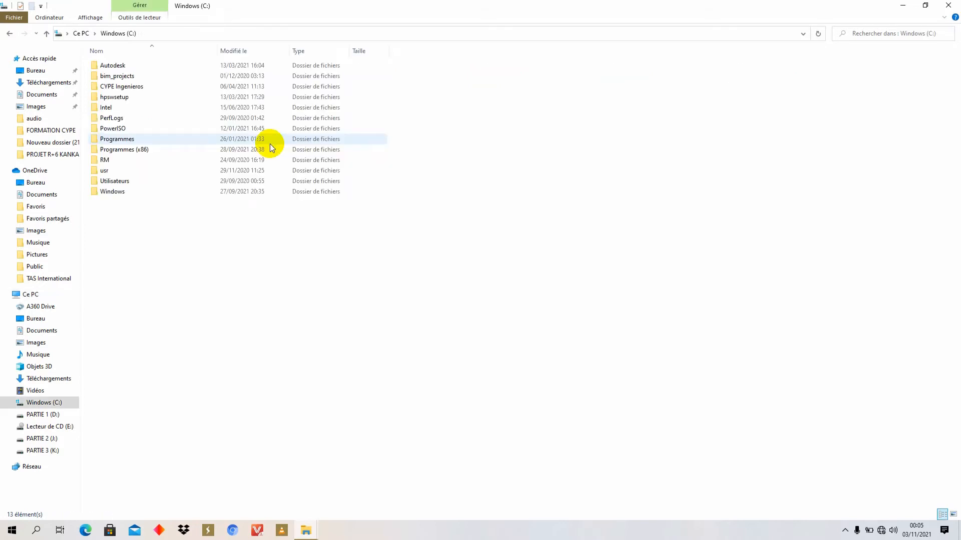
{"action": "double_click", "coordinate": [187, 89]}
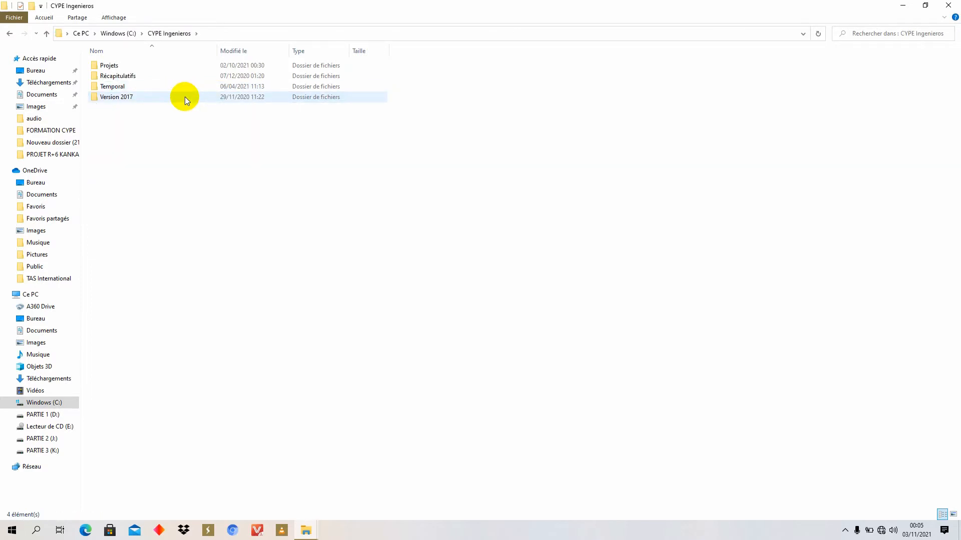
{"action": "double_click", "coordinate": [185, 97]}
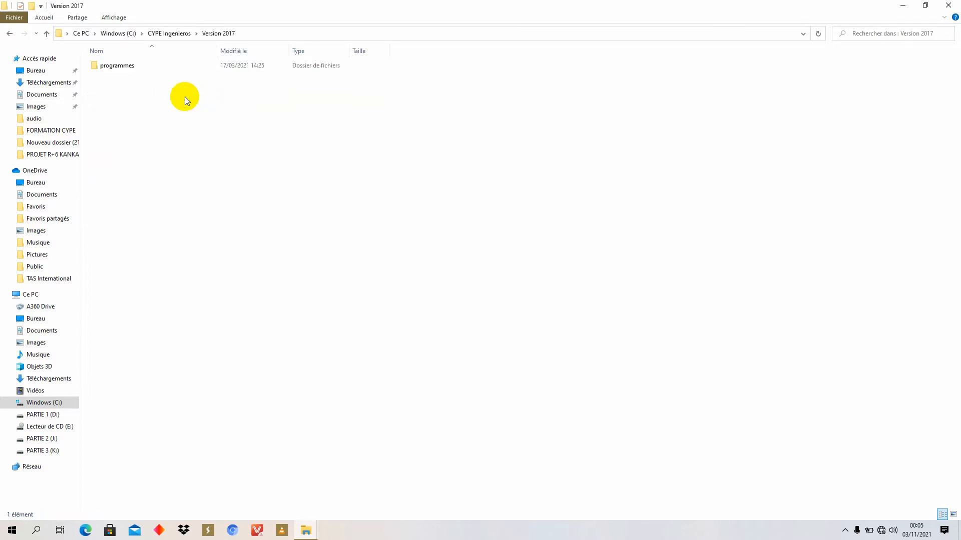
{"action": "double_click", "coordinate": [172, 68]}
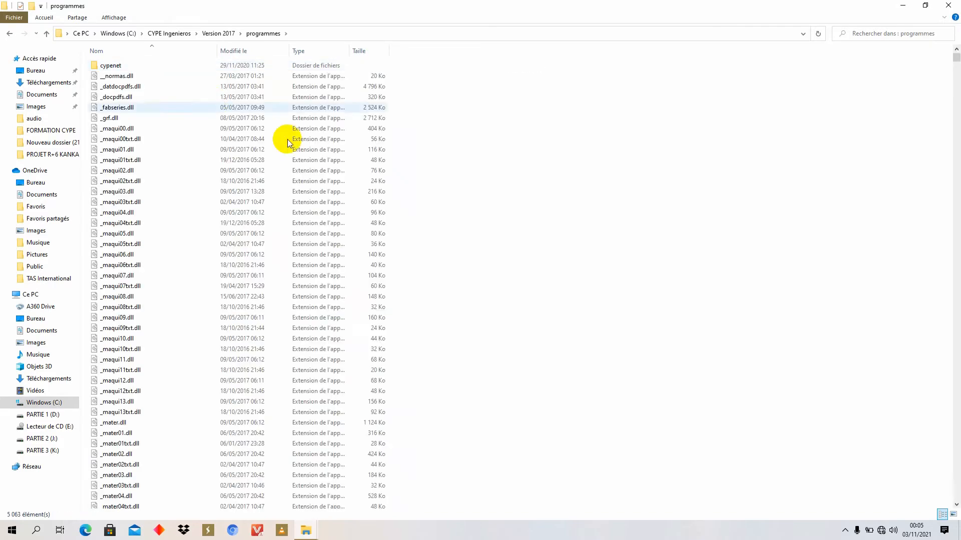
{"action": "right_click", "coordinate": [427, 158]}
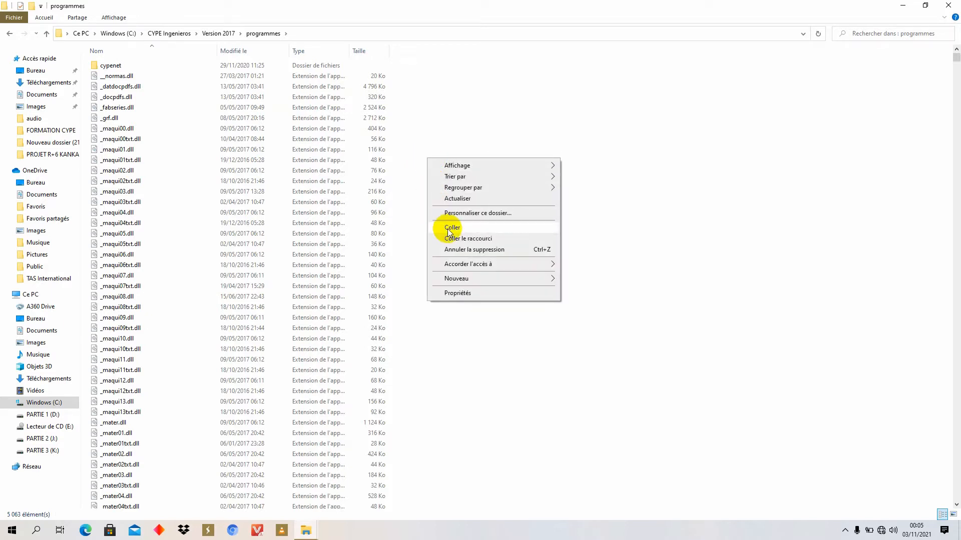
{"action": "left_click", "coordinate": [434, 127]}
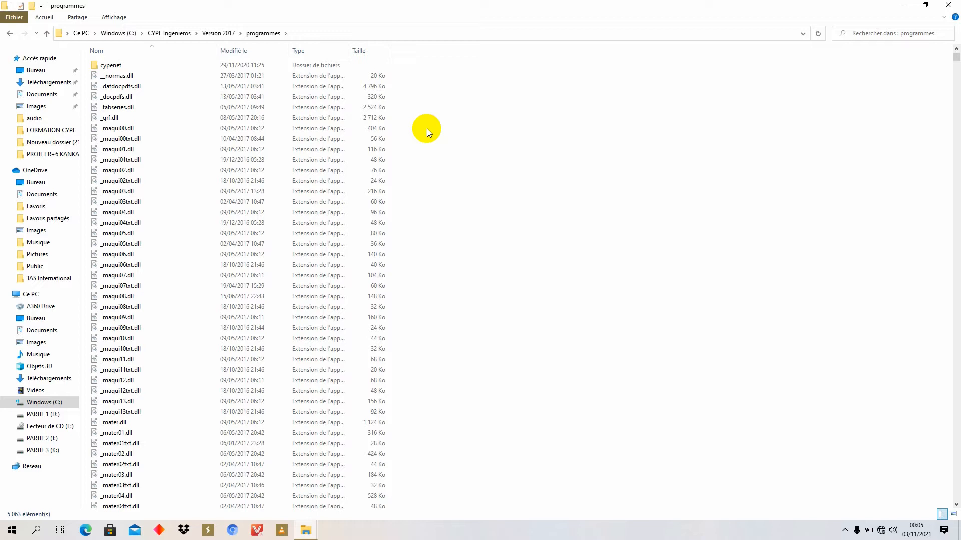
Step: Close the file explorer window and refresh the desktop
{"action": "left_click", "coordinate": [947, 6]}
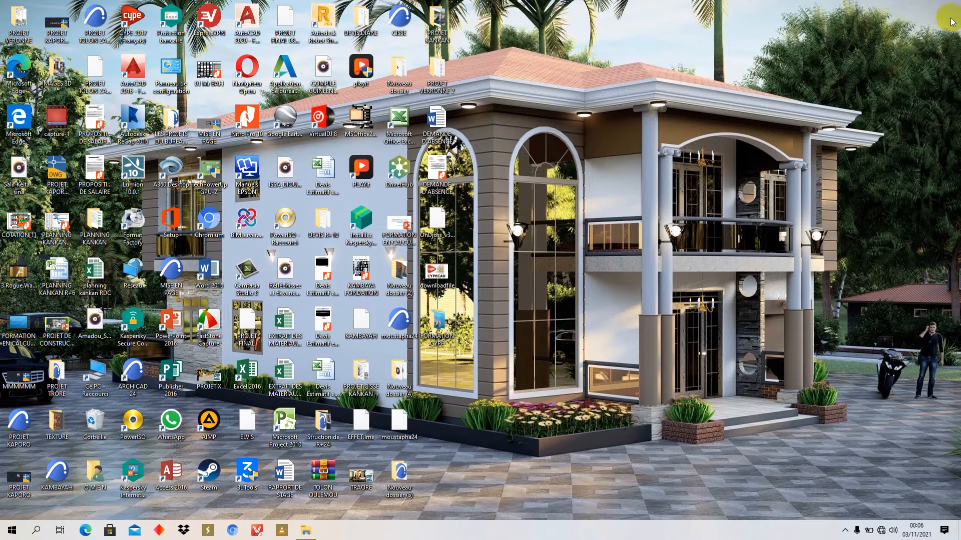
{"action": "right_click", "coordinate": [700, 119]}
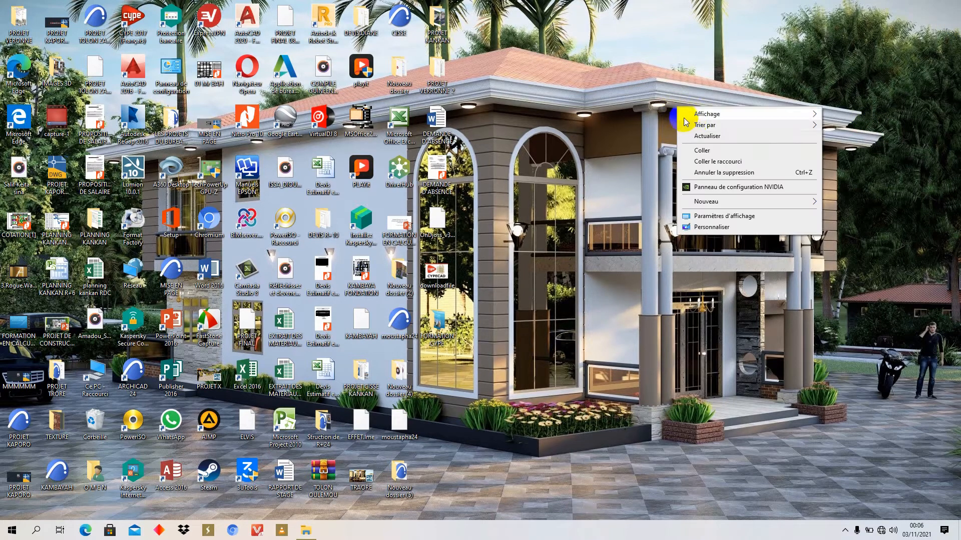
{"action": "left_click", "coordinate": [693, 134]}
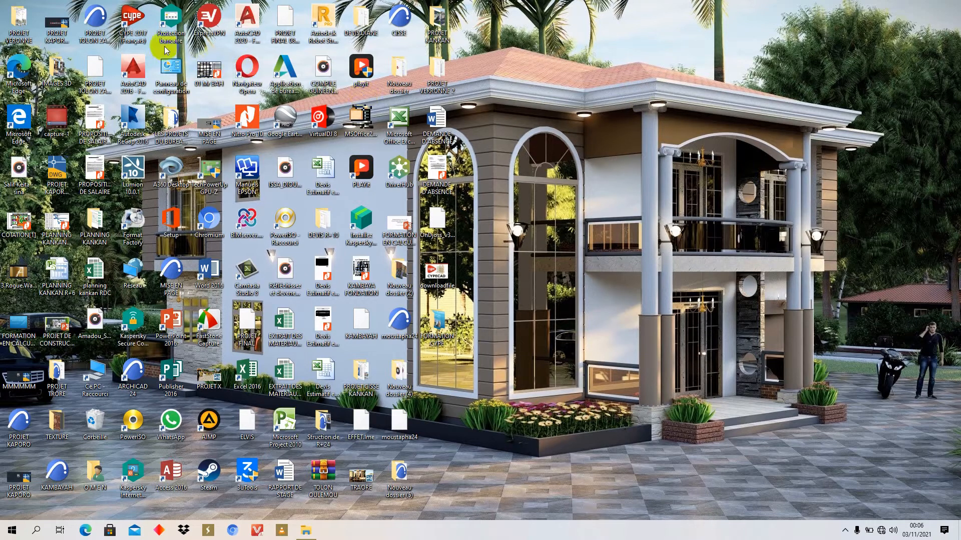
Step: Launch CYPE 2017 (Français) from the desktop
{"action": "double_click", "coordinate": [133, 17]}
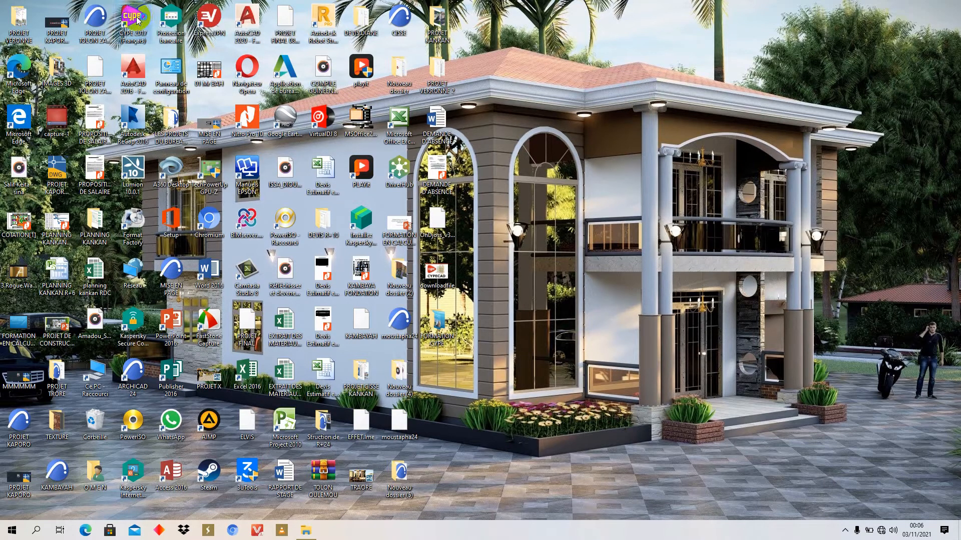
{"action": "left_click", "coordinate": [846, 530]}
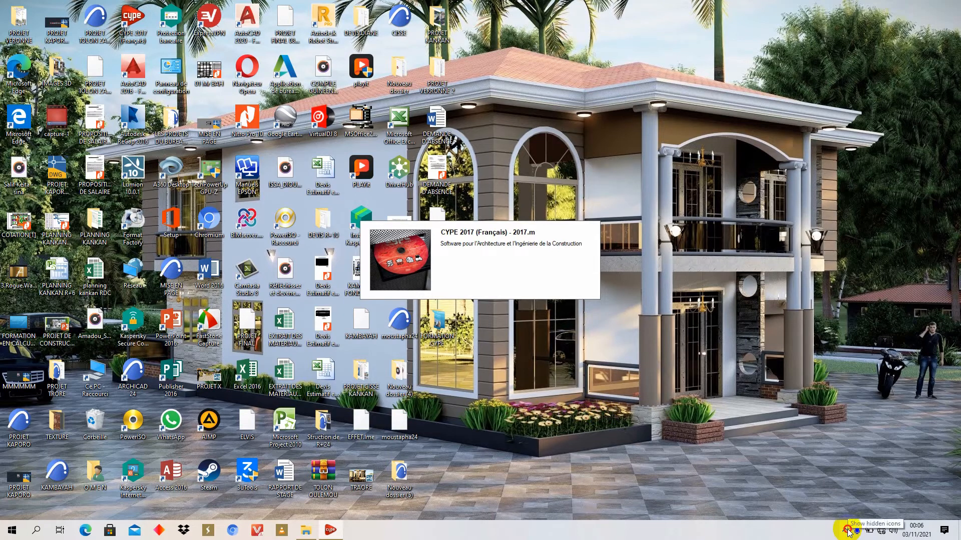
{"action": "left_click", "coordinate": [805, 511]}
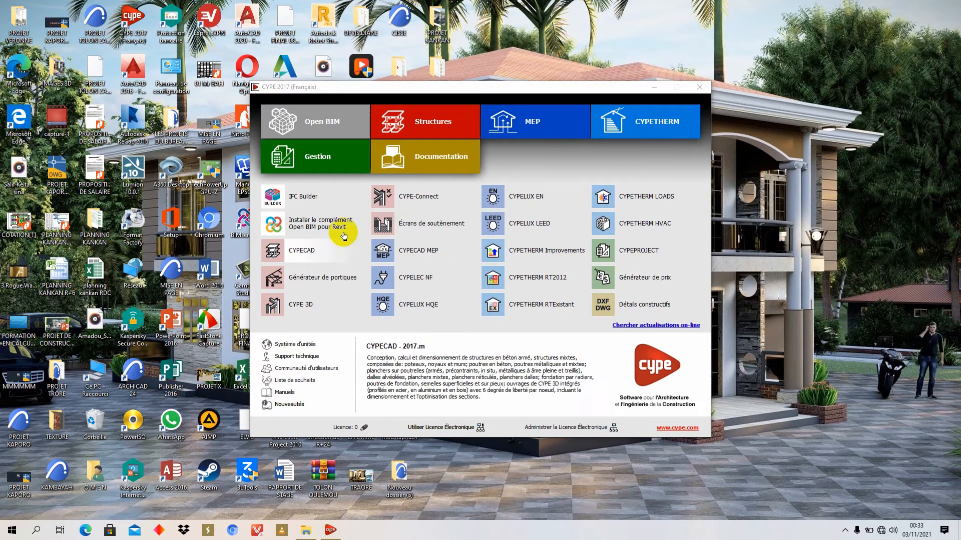
Step: Examine the programs offered in the Open BIM and Structures categories of the CYPE 2017 launcher
{"action": "left_click", "coordinate": [310, 131]}
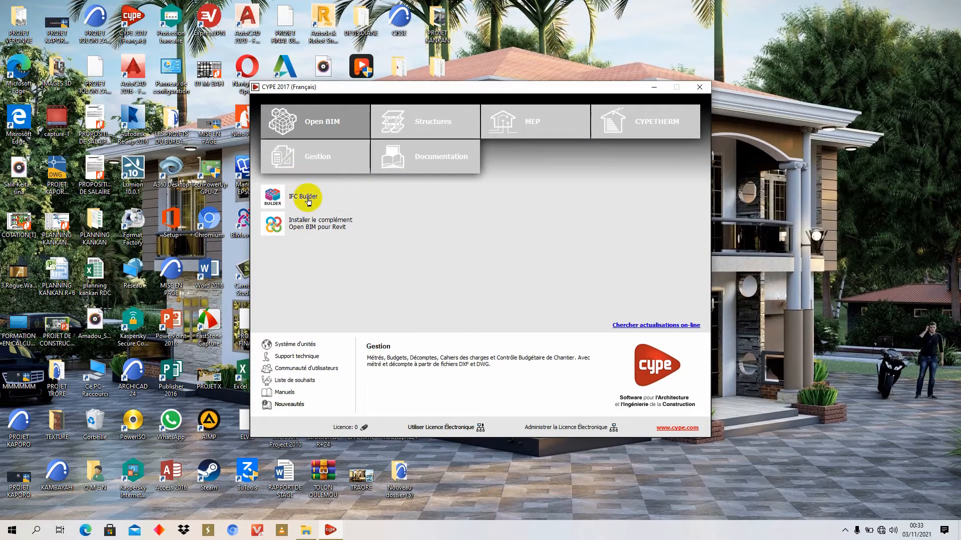
{"action": "left_click", "coordinate": [311, 121]}
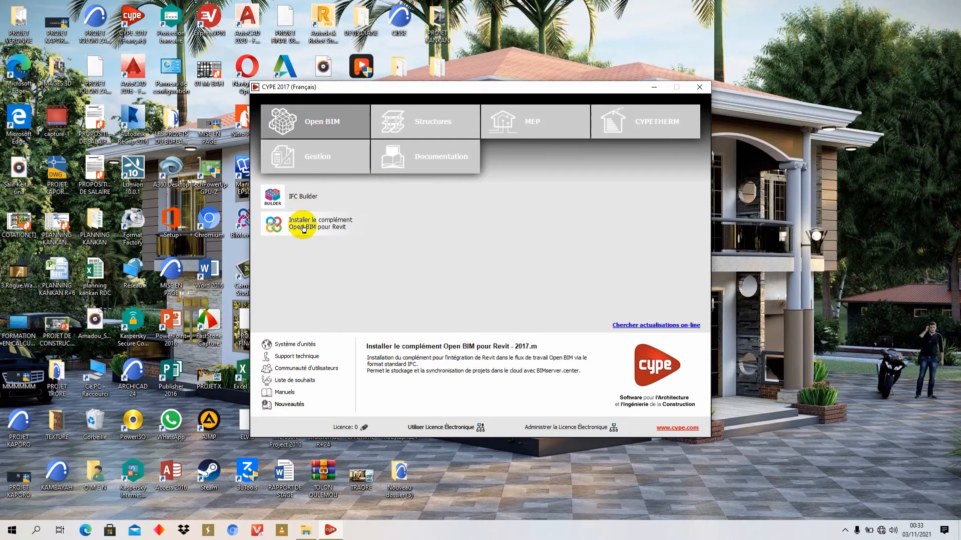
{"action": "left_click", "coordinate": [420, 120]}
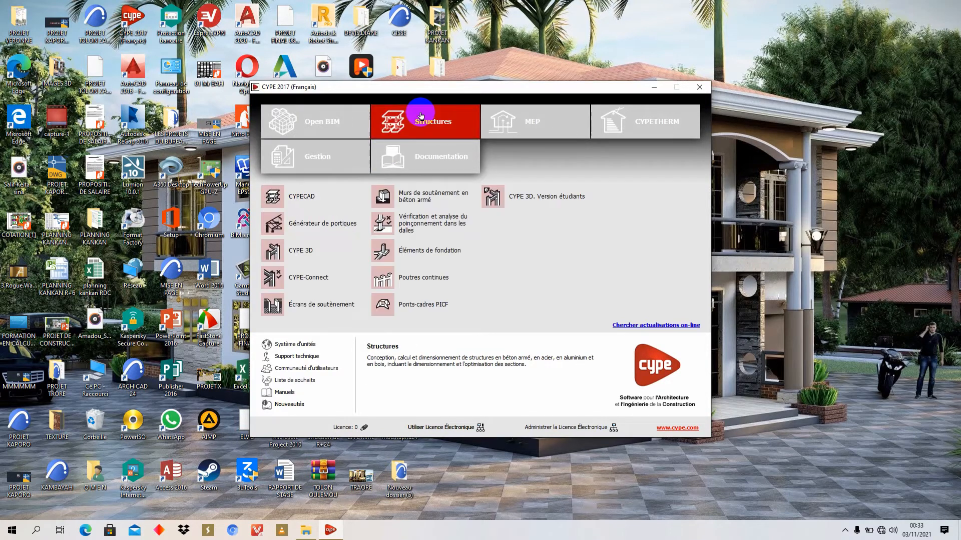
{"action": "left_click", "coordinate": [418, 120]}
{"action": "left_click", "coordinate": [406, 125]}
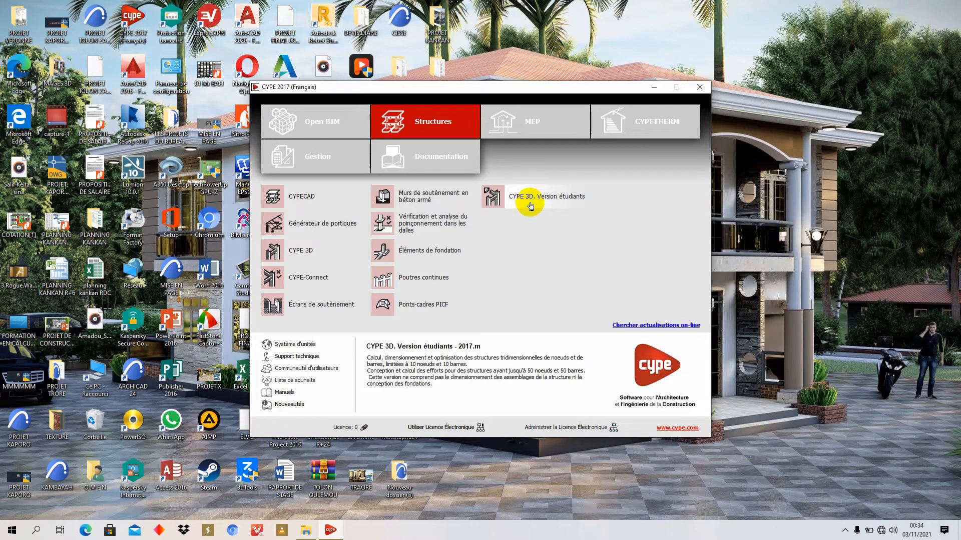
{"action": "left_click", "coordinate": [436, 110]}
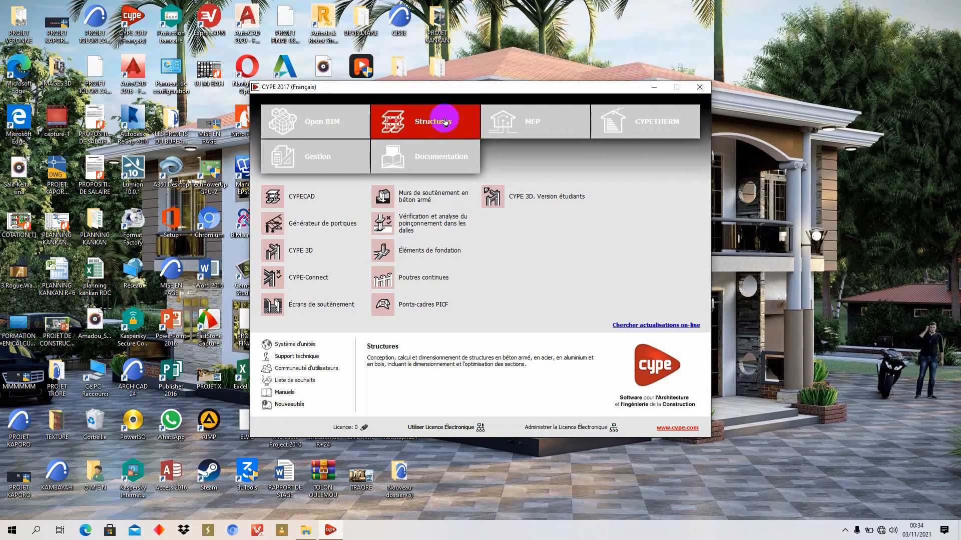
Step: Examine the programs offered in the MEP, CYPETHERM and Gestion categories
{"action": "left_click", "coordinate": [515, 122]}
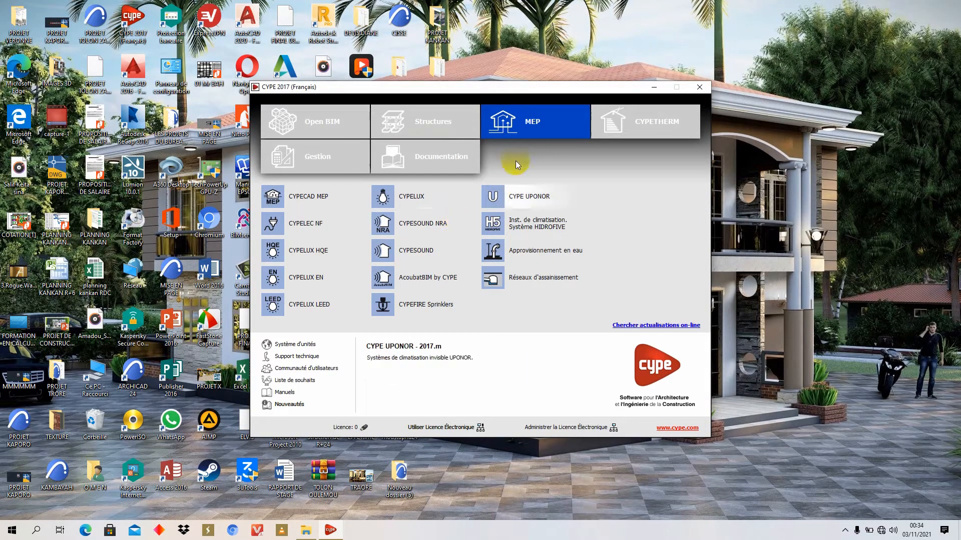
{"action": "left_click", "coordinate": [524, 128]}
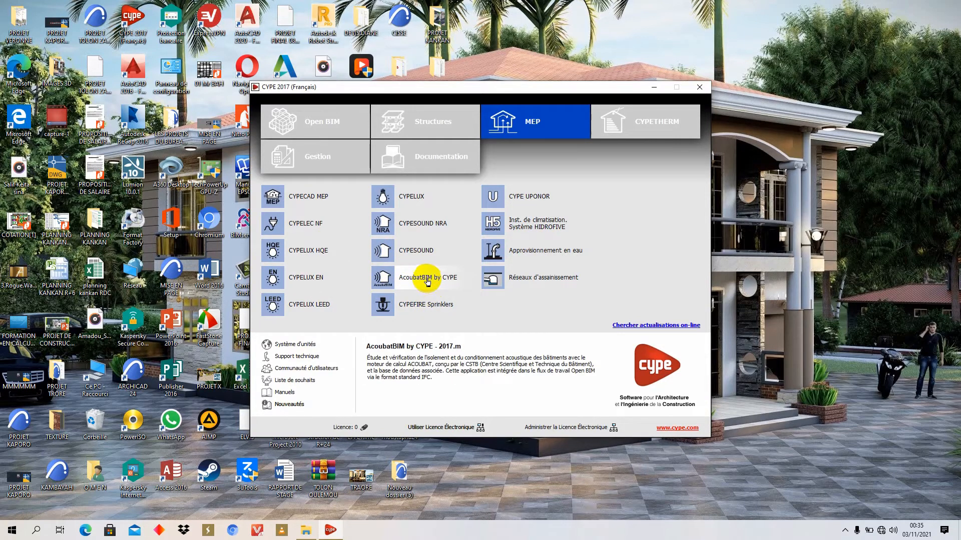
{"action": "left_click", "coordinate": [616, 123]}
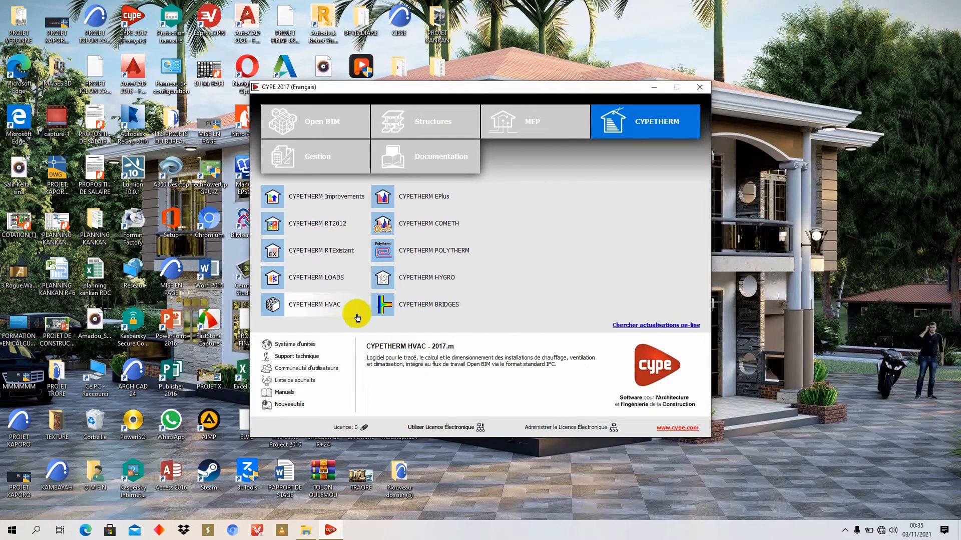
{"action": "left_click", "coordinate": [333, 161]}
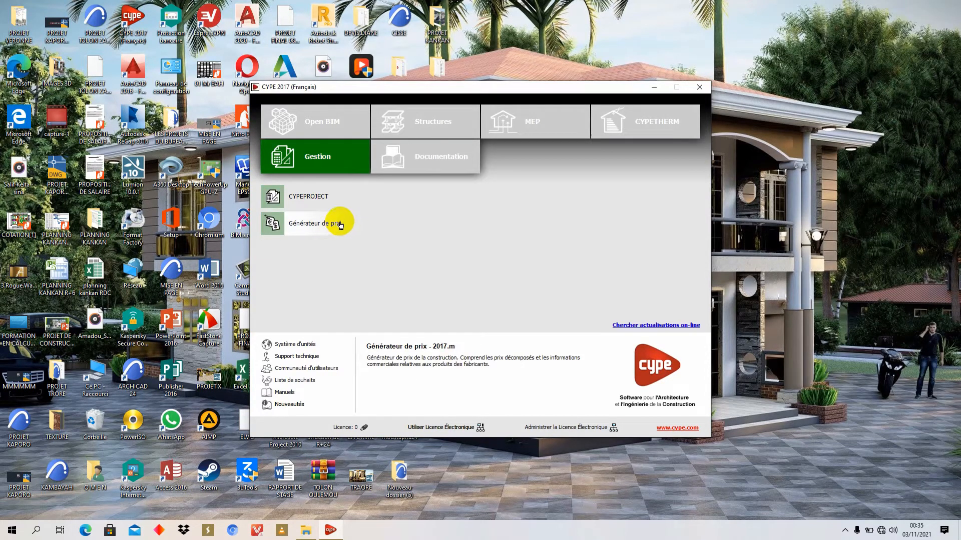
Step: View the programs in the Documentation category and launch CYPECAD from the Structures category
{"action": "left_click", "coordinate": [419, 151]}
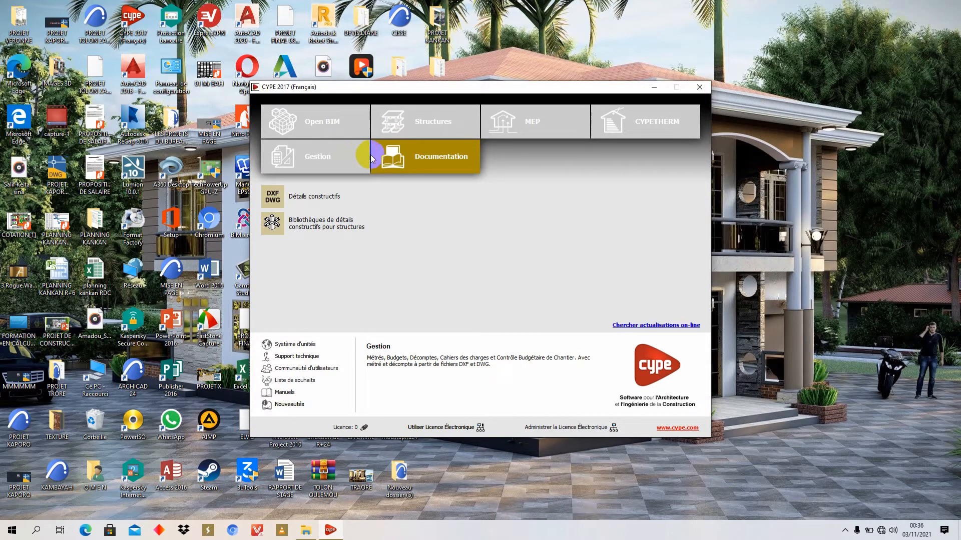
{"action": "left_click", "coordinate": [442, 122]}
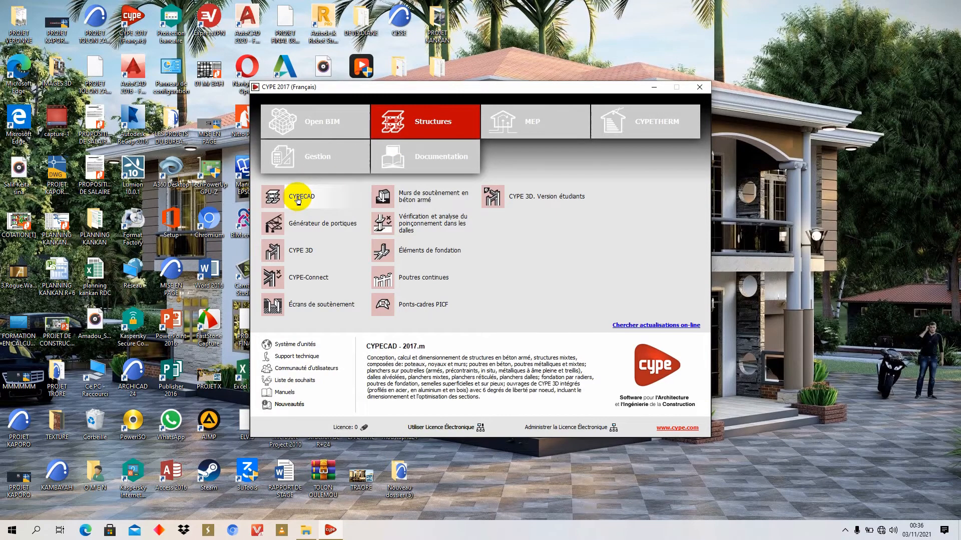
{"action": "left_click", "coordinate": [312, 199]}
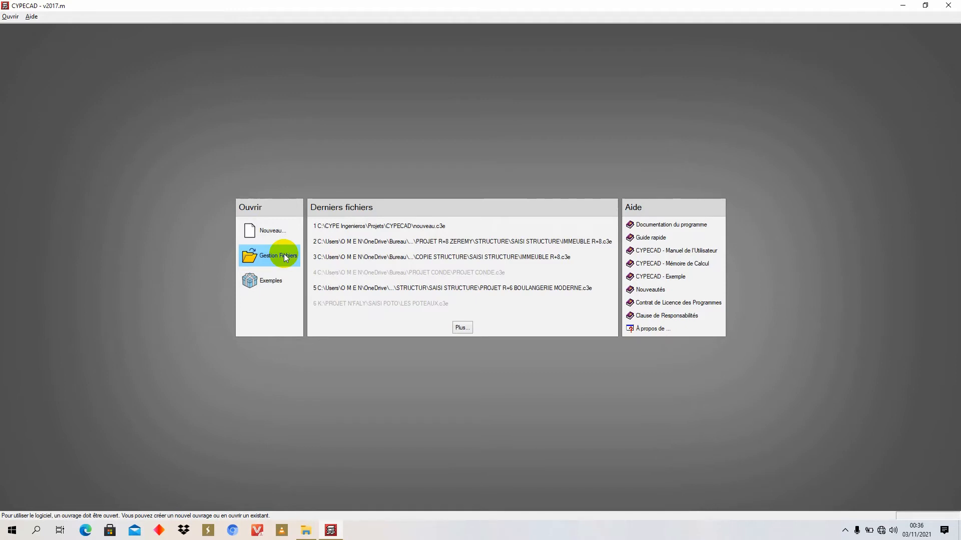
Step: Look through the list of CYPECAD example projects and close it without opening any
{"action": "left_click", "coordinate": [283, 281]}
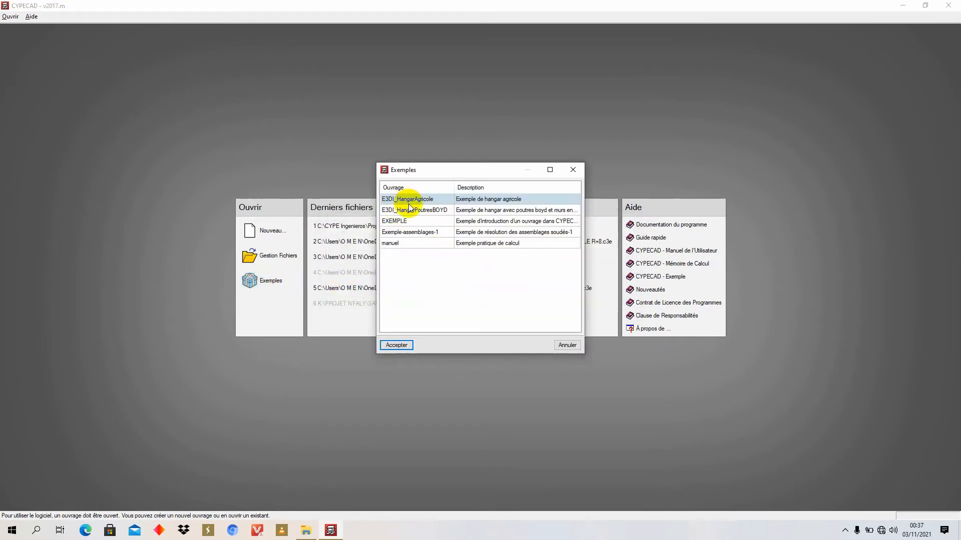
{"action": "left_click", "coordinate": [483, 248]}
{"action": "left_click_drag", "start_coordinate": [423, 173], "coordinate": [498, 255]}
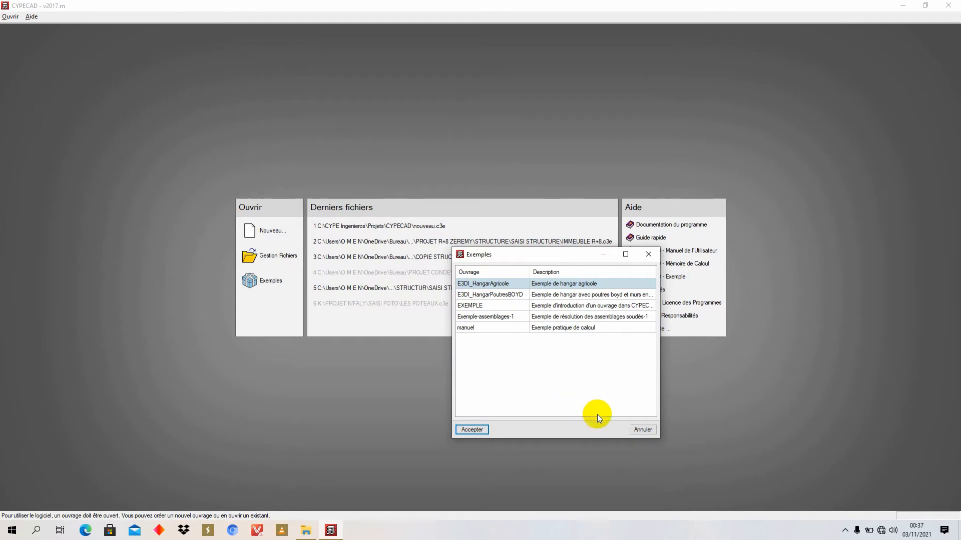
{"action": "left_click", "coordinate": [639, 432]}
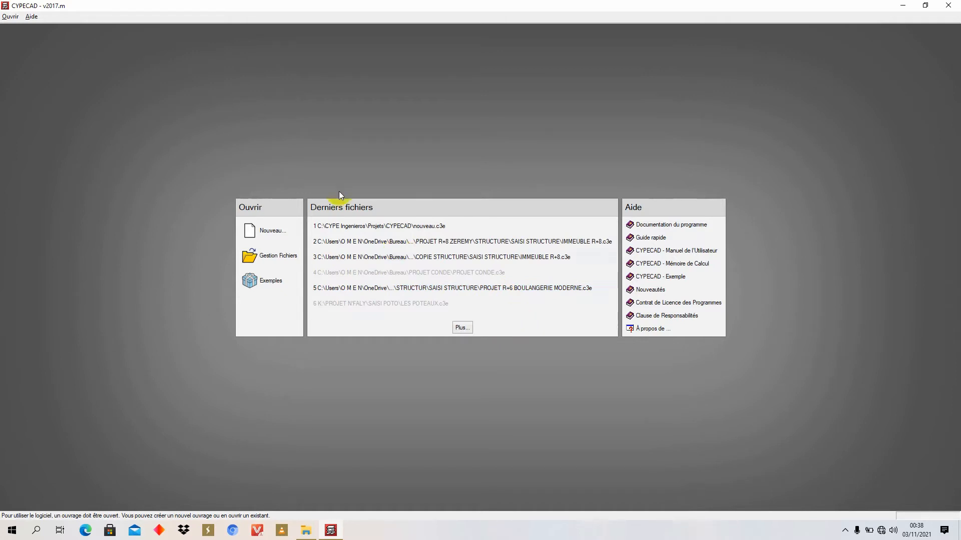
Step: Start a new CYPECAD project and move its dialog clear of the recent files list
{"action": "left_click", "coordinate": [272, 230]}
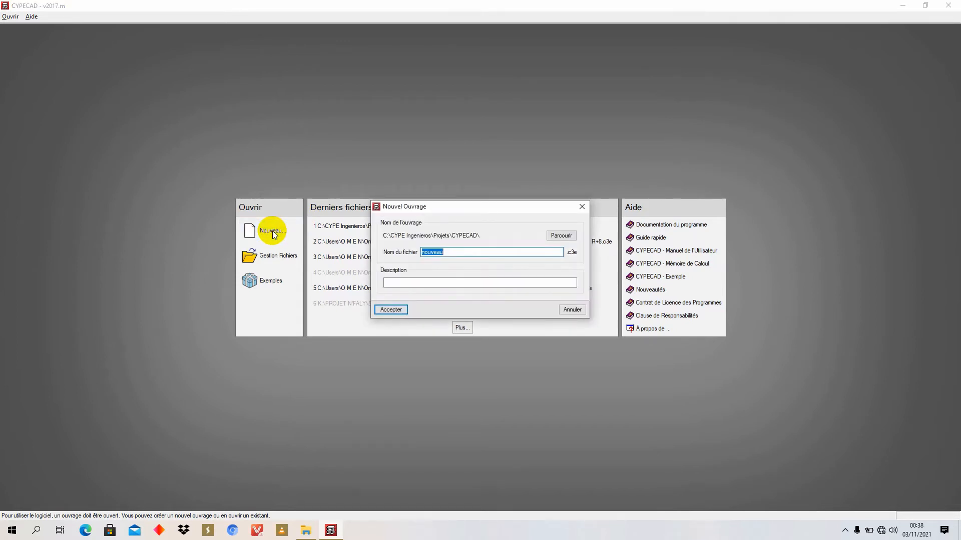
{"action": "left_click_drag", "start_coordinate": [474, 209], "coordinate": [469, 94]}
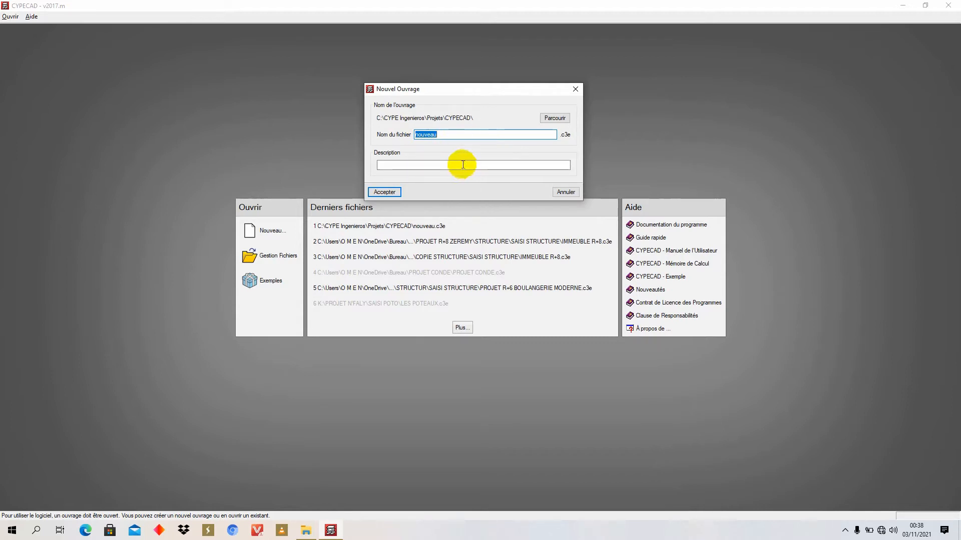
{"action": "left_click", "coordinate": [454, 136]}
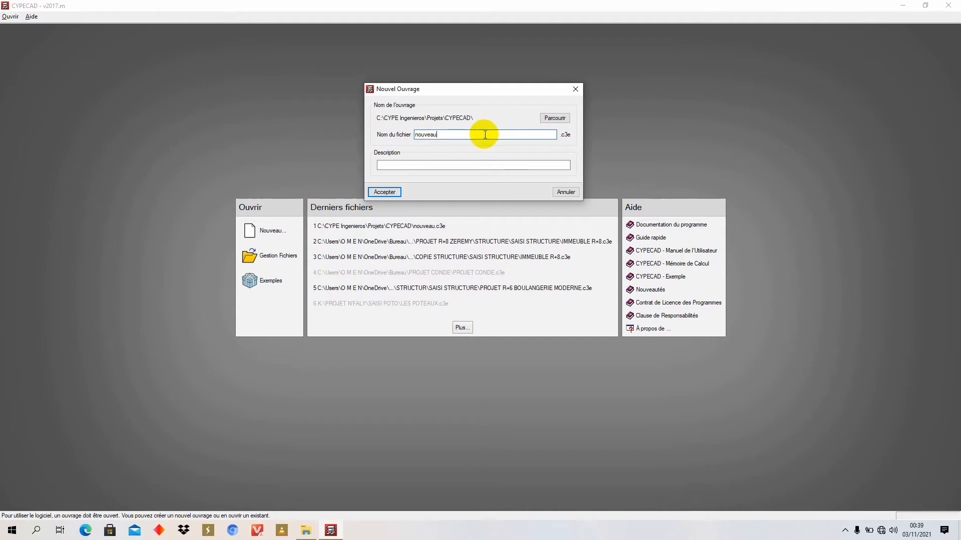
Step: Browse CYPE Ingenieros, Bureau and PARTIE 2 (J:) as possible save locations, and cancel without changing the project folder
{"action": "left_click", "coordinate": [554, 119]}
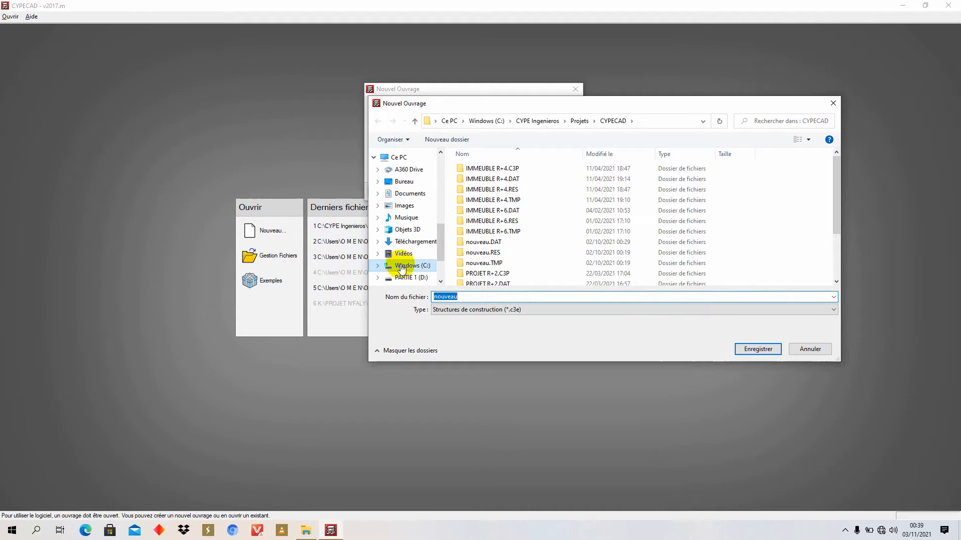
{"action": "left_click", "coordinate": [416, 121]}
{"action": "left_click", "coordinate": [416, 121]}
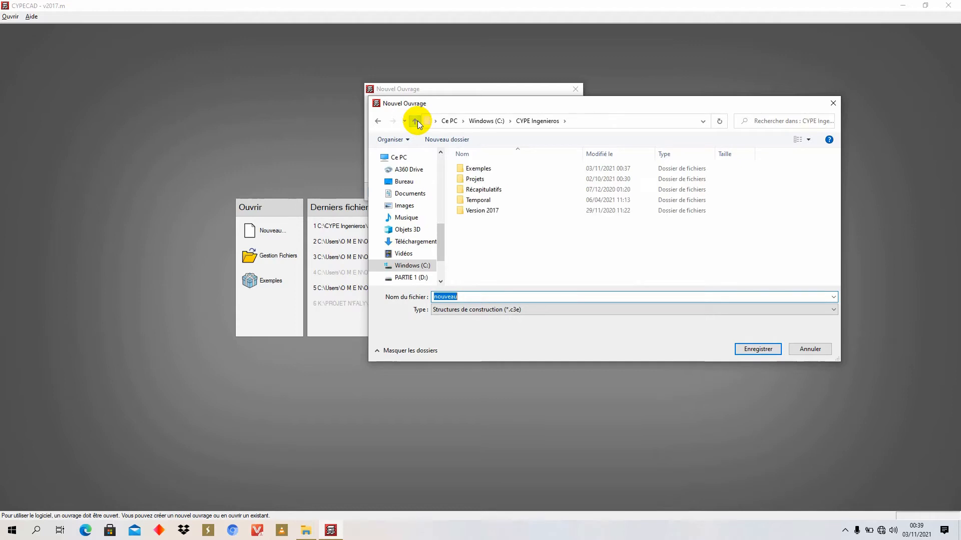
{"action": "left_click", "coordinate": [404, 182]}
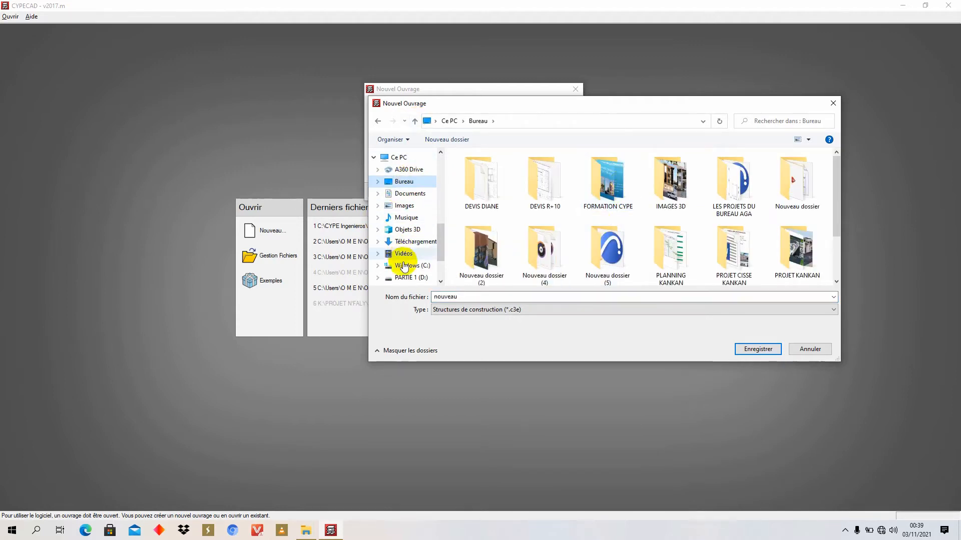
{"action": "scroll", "coordinate": [398, 247], "scroll_direction": "down", "scroll_amount": 2}
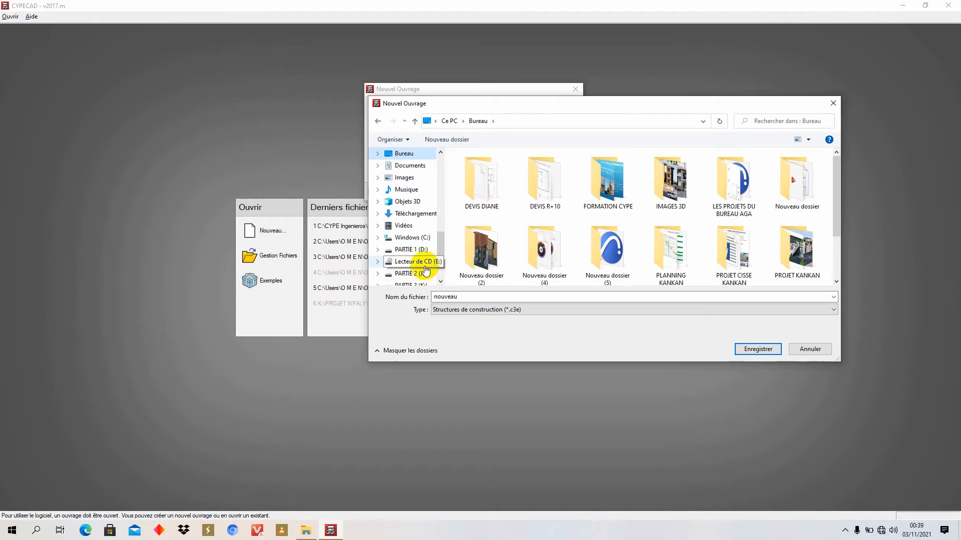
{"action": "left_click", "coordinate": [410, 274]}
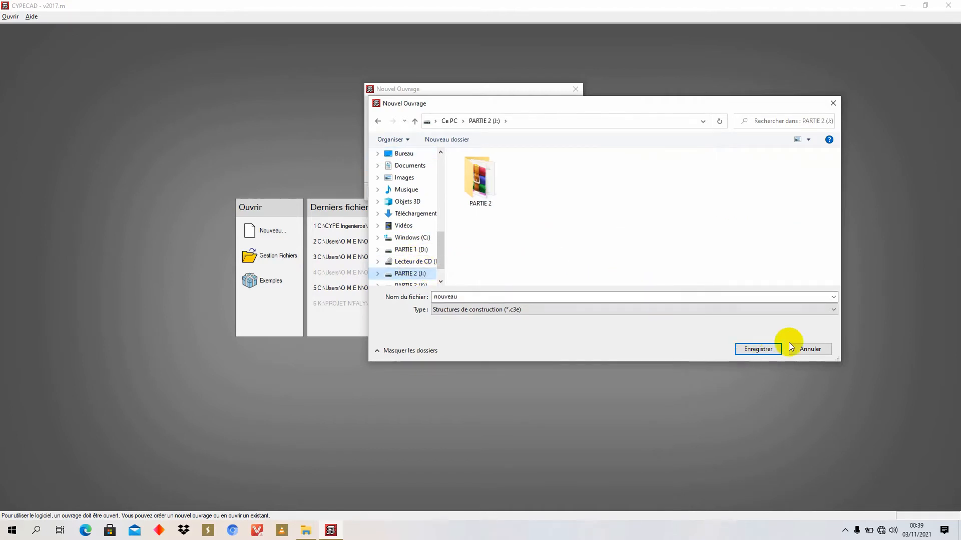
{"action": "left_click", "coordinate": [803, 350]}
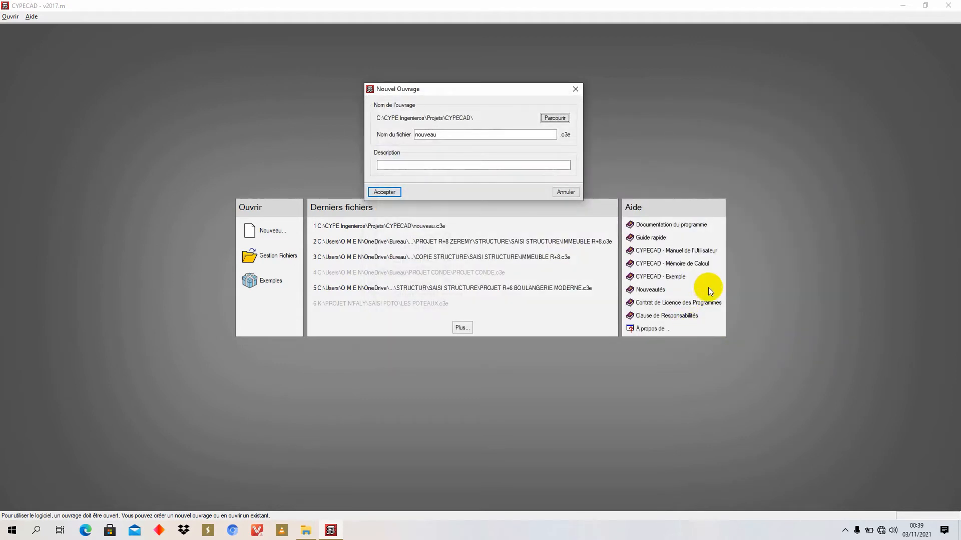
Step: Enter conakry as the project description and try to accept the new project without overwriting an existing file
{"action": "left_click", "coordinate": [443, 163]}
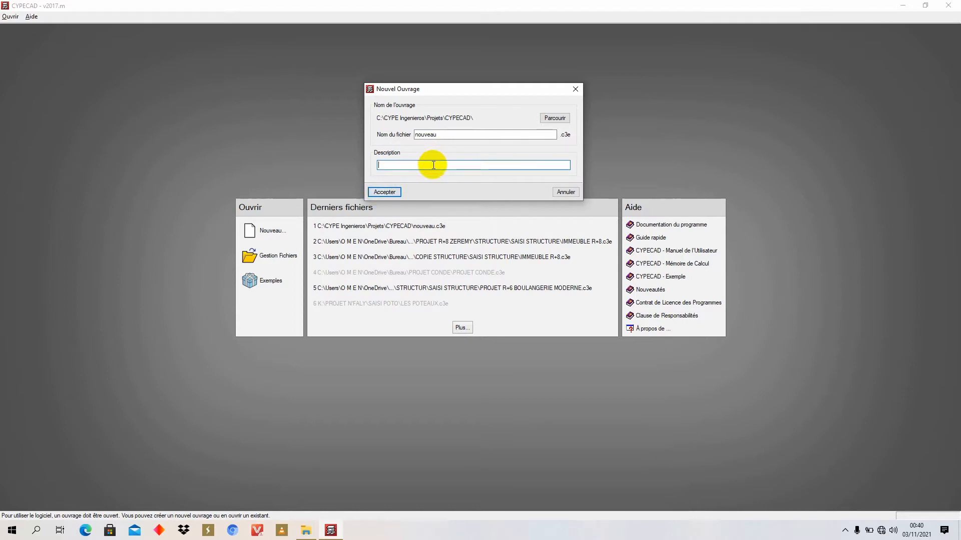
{"action": "type", "text": "conakry"}
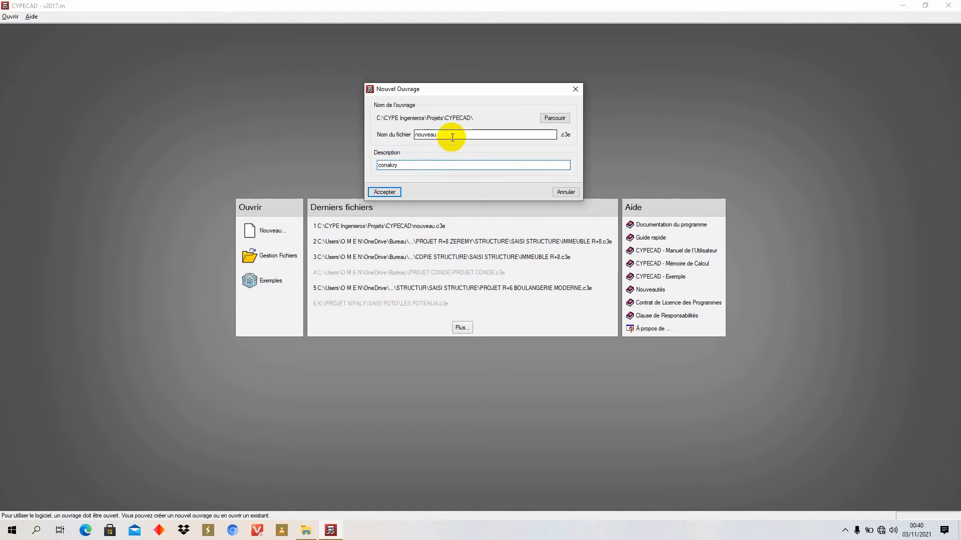
{"action": "left_click", "coordinate": [383, 193]}
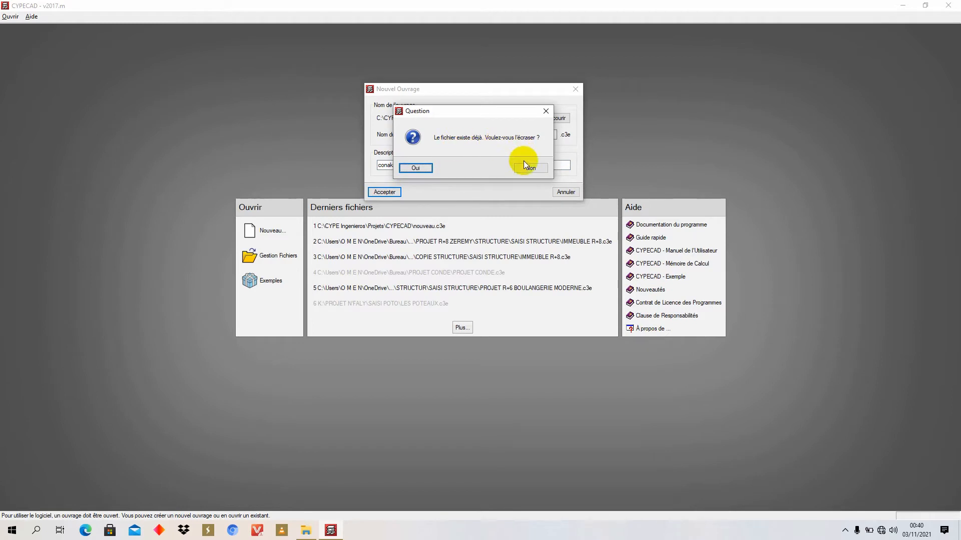
{"action": "left_click", "coordinate": [546, 111]}
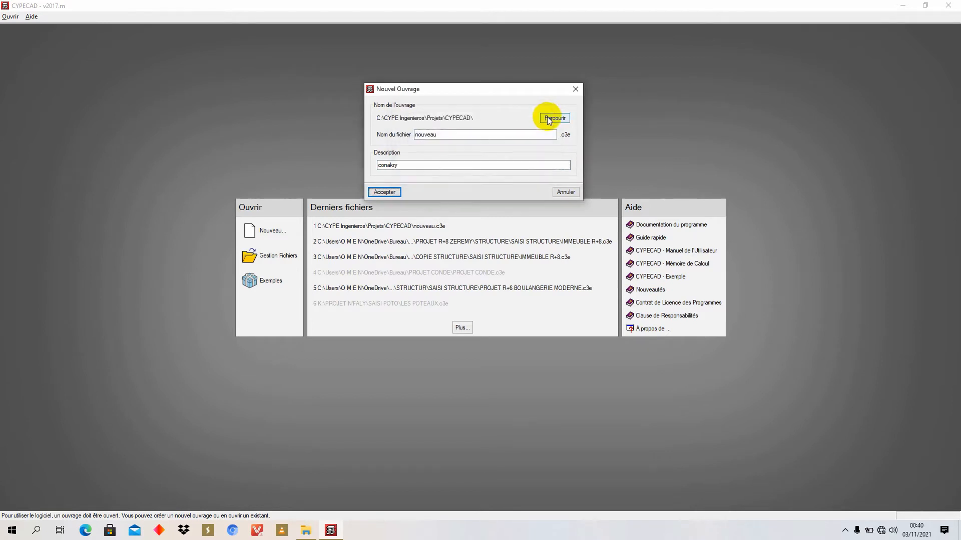
Step: Replace the project's file name with a person's first name and accept the new project
{"action": "double_click", "coordinate": [427, 135]}
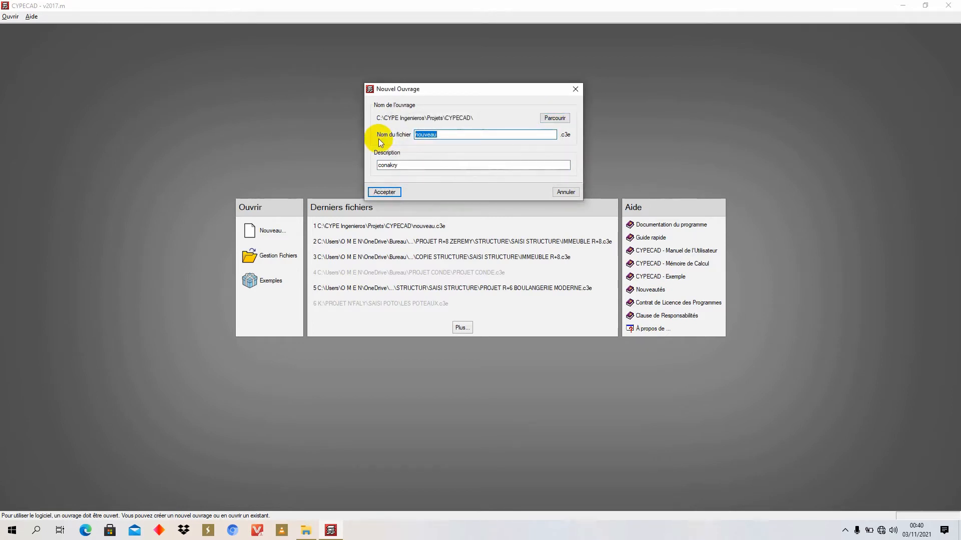
{"action": "type", "text": "moussa"}
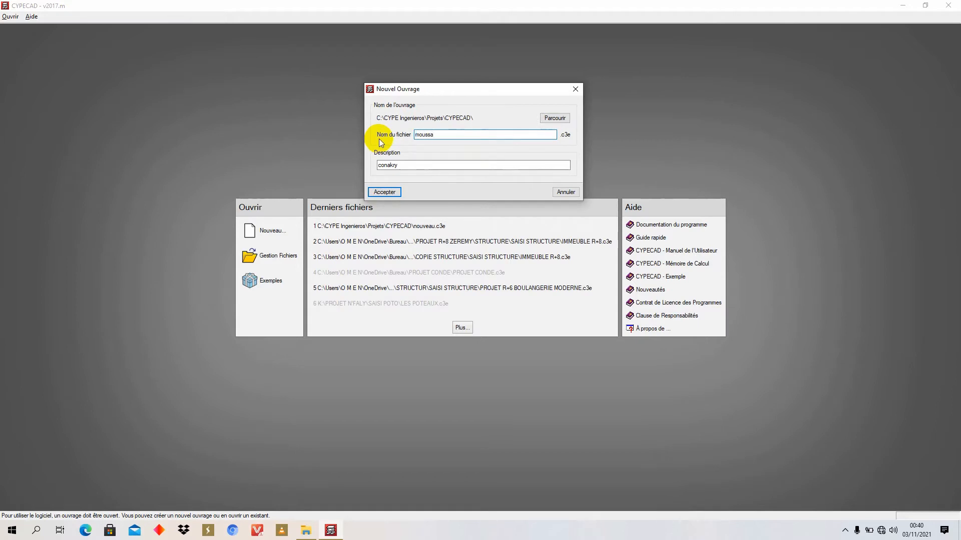
{"action": "left_click", "coordinate": [389, 191]}
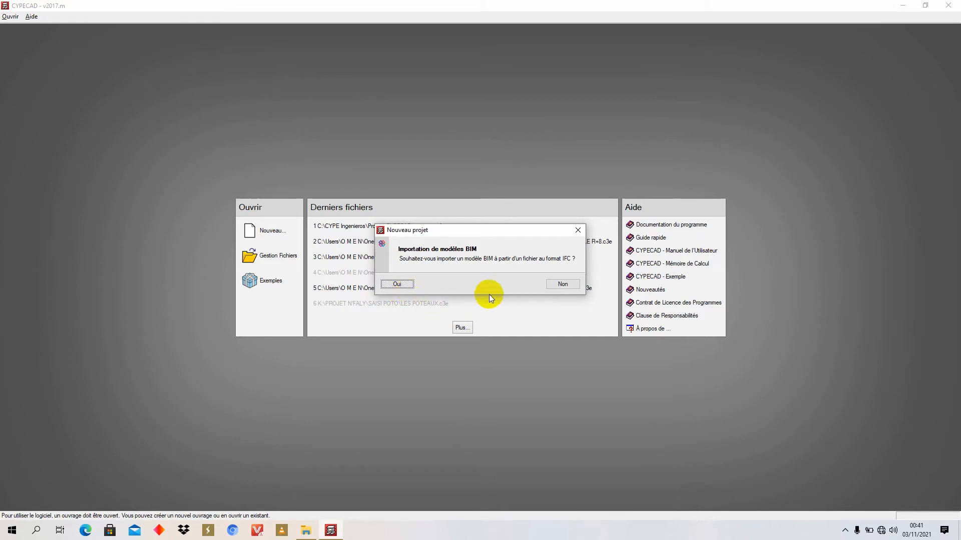
Step: Decline the BIM model import from IFC and create the project as Ouvrage vide
{"action": "left_click", "coordinate": [555, 286]}
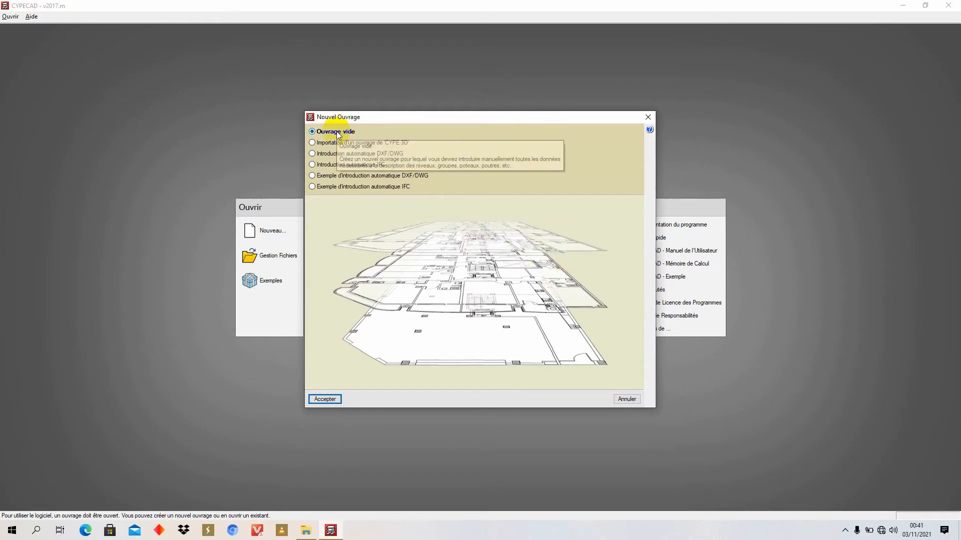
{"action": "mouse_move", "coordinate": [364, 150]}
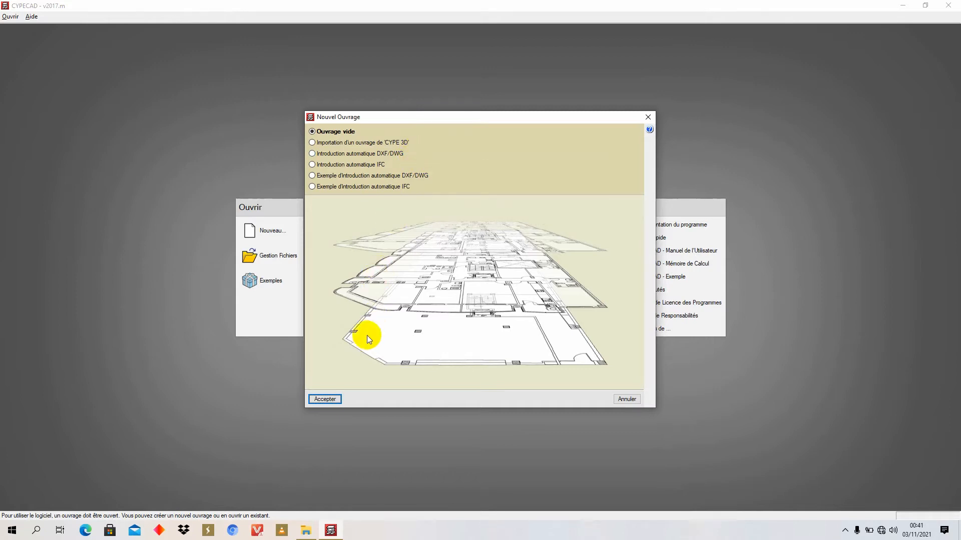
{"action": "left_click", "coordinate": [319, 399]}
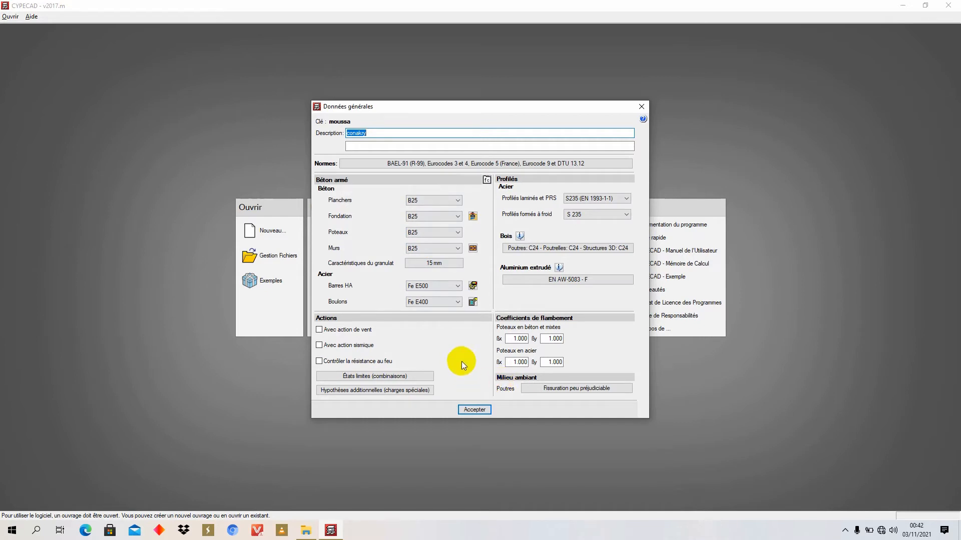
Step: Accept the default general data and limit states, and review the project's general data once more
{"action": "left_click", "coordinate": [468, 407]}
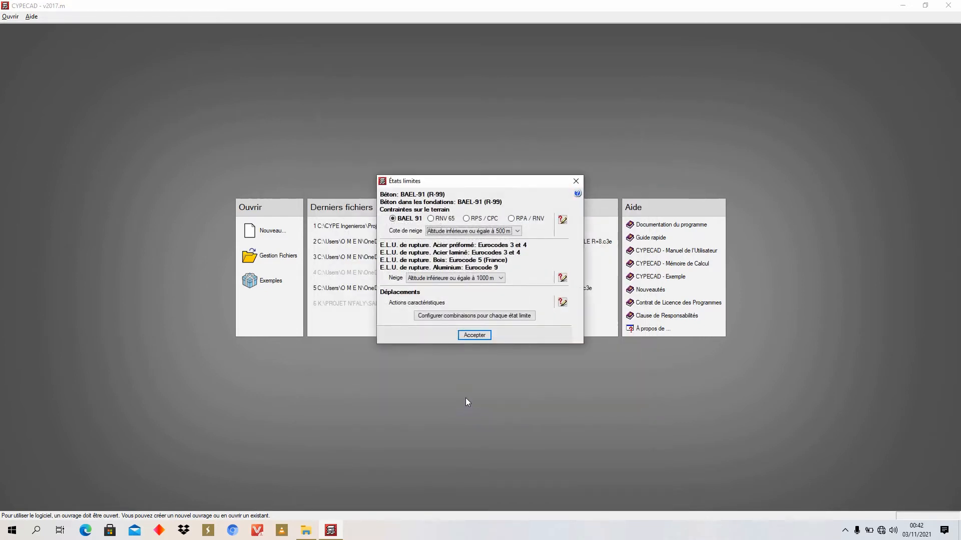
{"action": "left_click", "coordinate": [473, 337]}
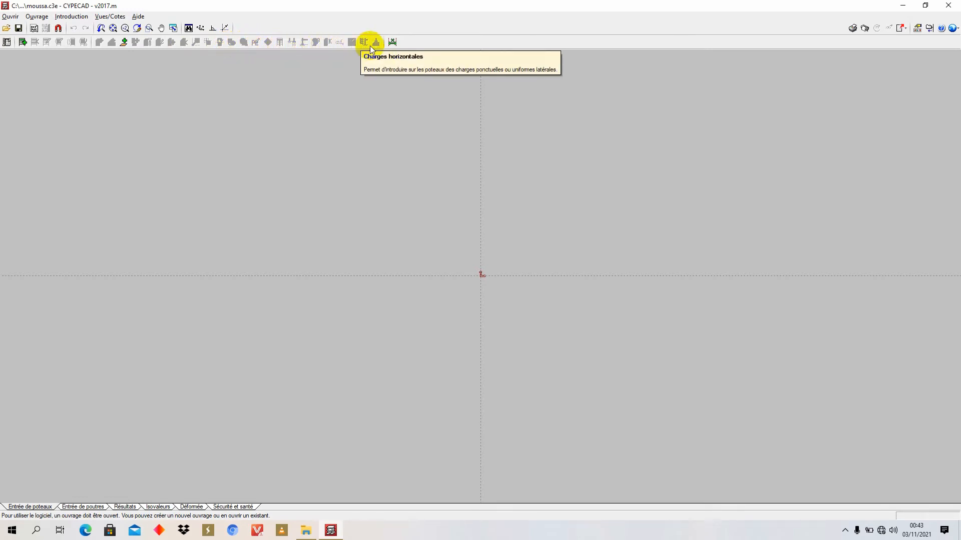
{"action": "left_click", "coordinate": [7, 43]}
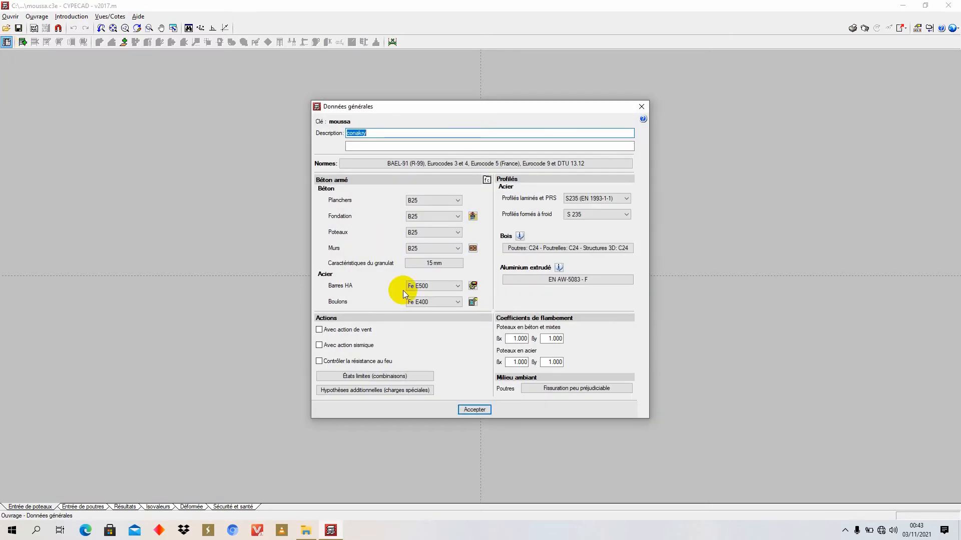
{"action": "left_click", "coordinate": [472, 410]}
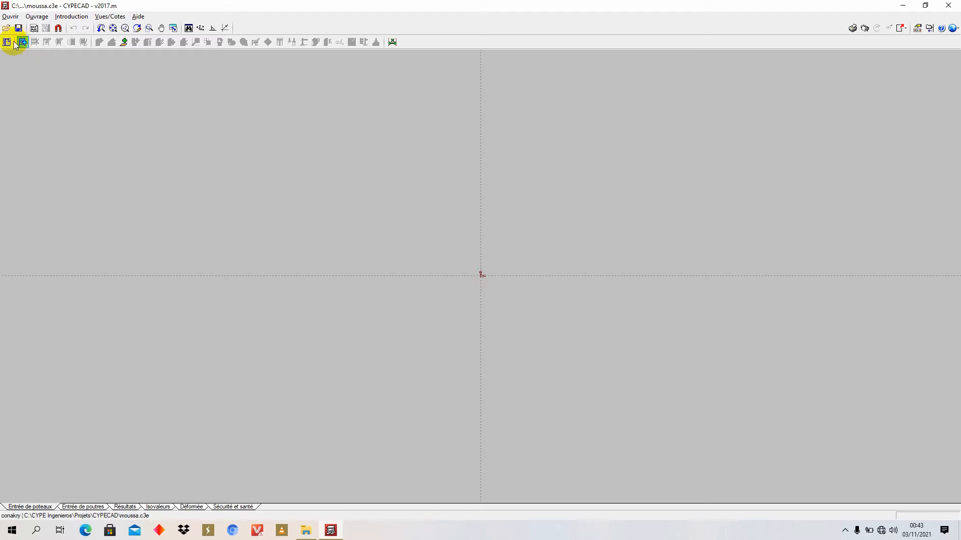
Step: Examine the tools for column entry and the project's file commands, including Importer, Récapitulatifs and Exporter
{"action": "left_click", "coordinate": [22, 42]}
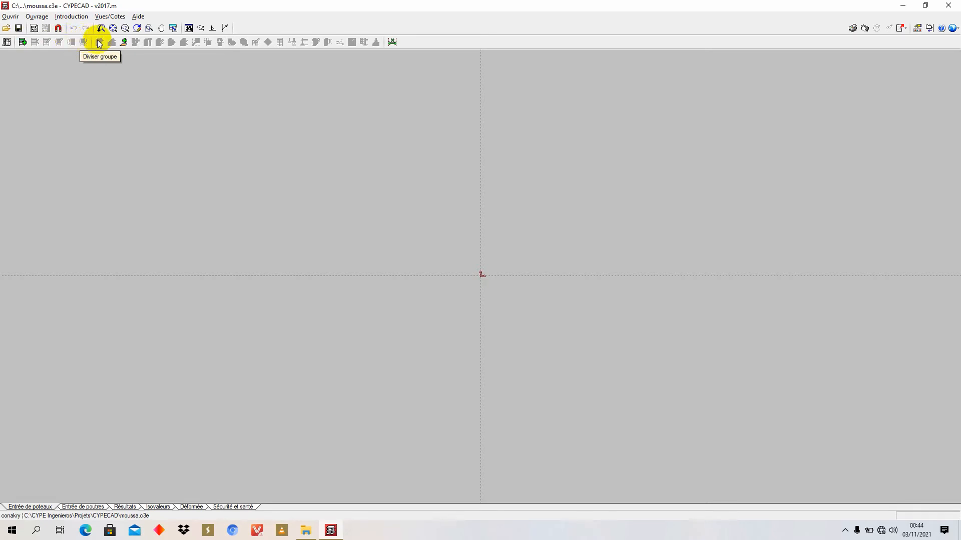
{"action": "left_click", "coordinate": [124, 42]}
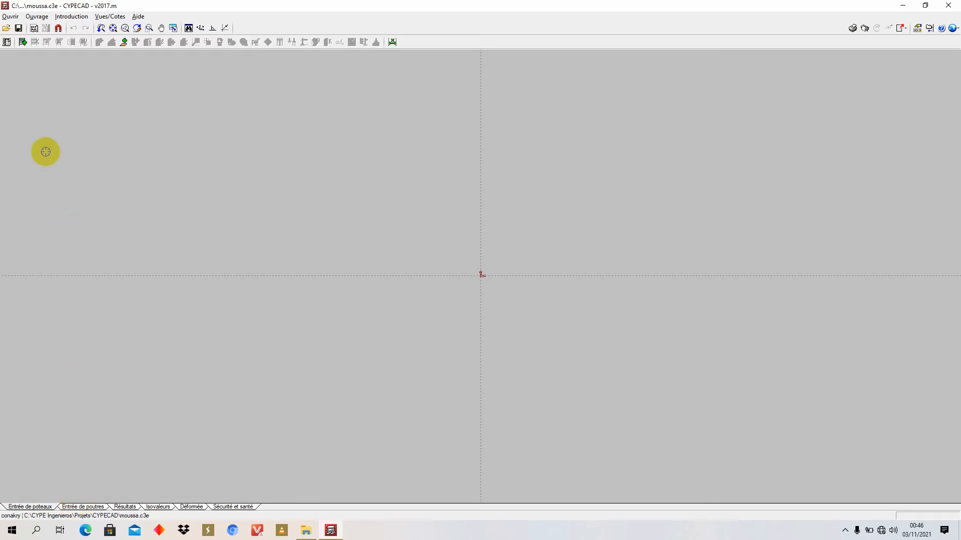
{"action": "left_click", "coordinate": [14, 19]}
{"action": "left_click", "coordinate": [37, 16]}
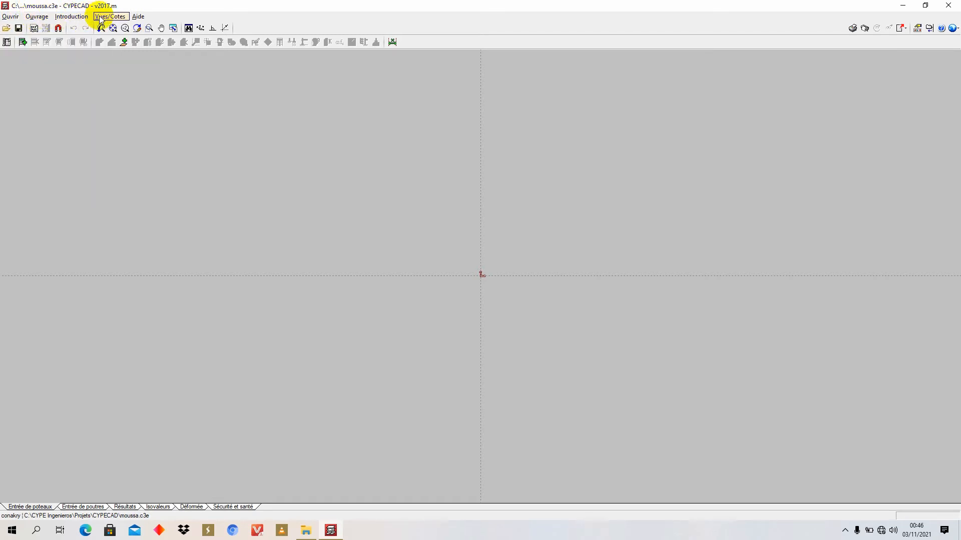
{"action": "left_click", "coordinate": [3, 17]}
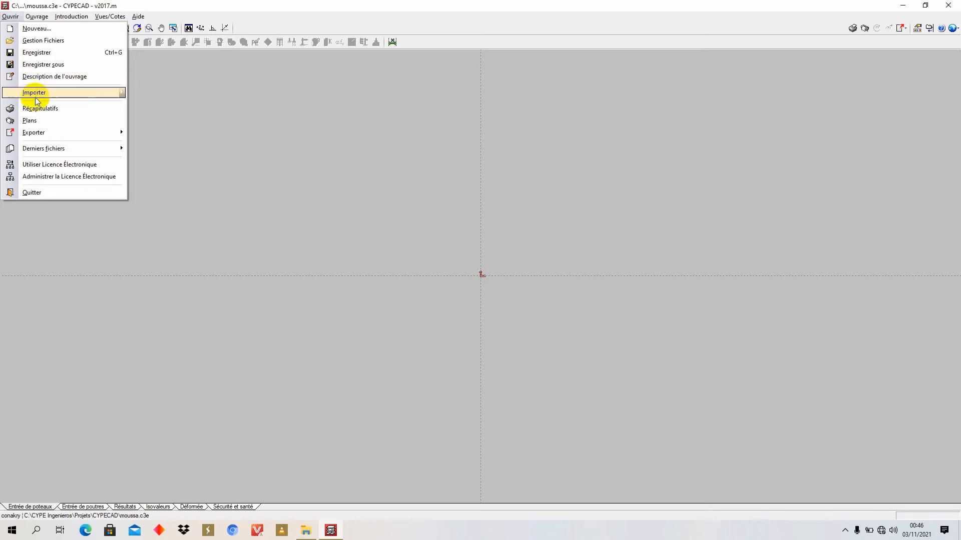
{"action": "mouse_move", "coordinate": [42, 99]}
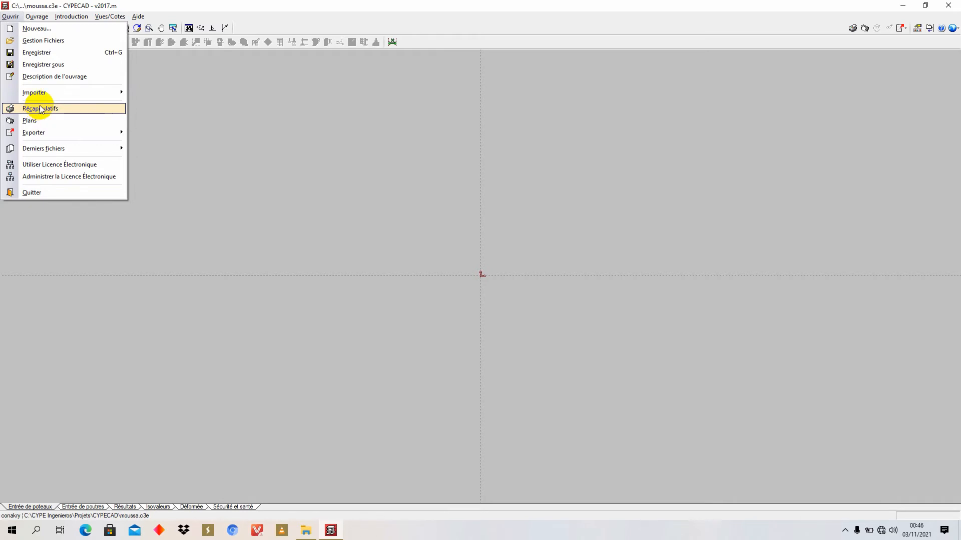
{"action": "mouse_move", "coordinate": [39, 133]}
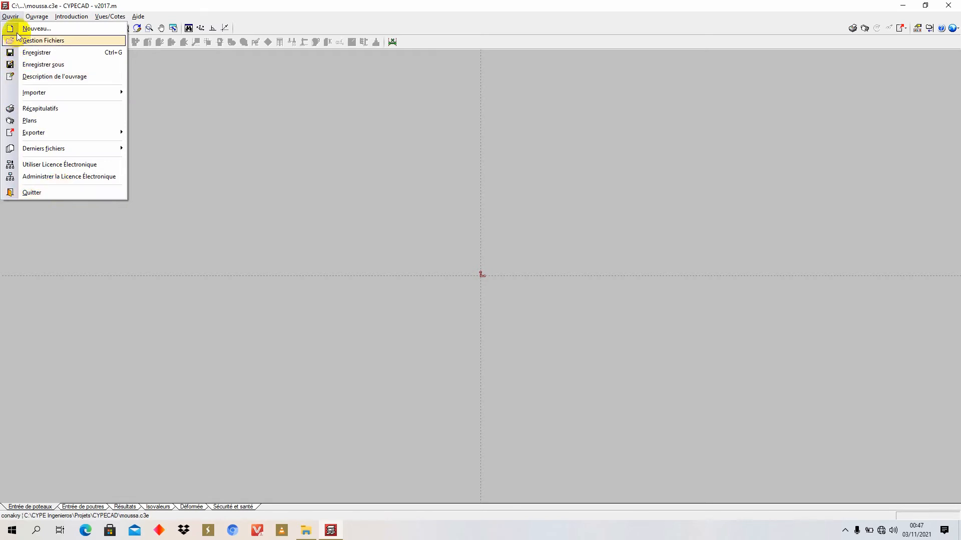
Step: Review the Ouvrage commands Données générales and Importer/Exporter for column entry
{"action": "left_click", "coordinate": [34, 19]}
{"action": "left_click", "coordinate": [34, 19]}
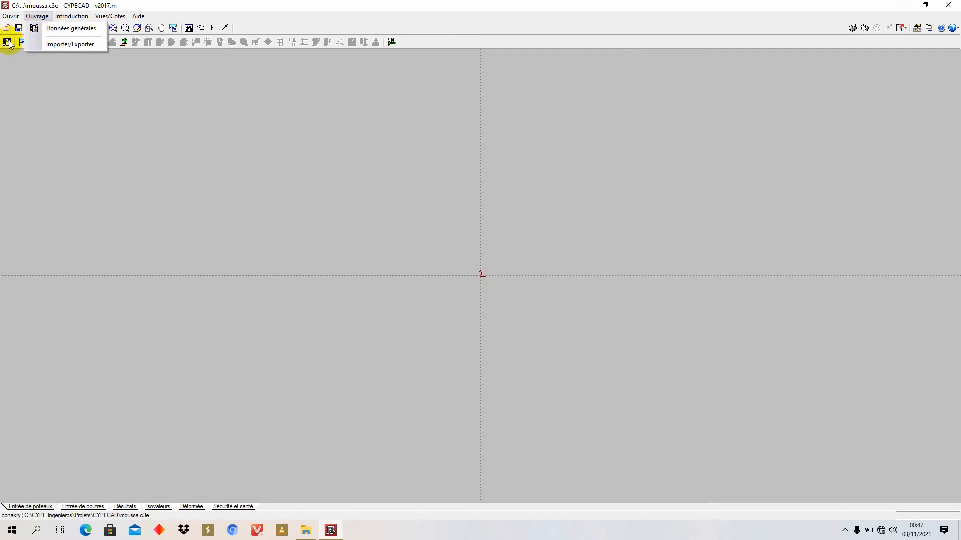
{"action": "left_click", "coordinate": [35, 16]}
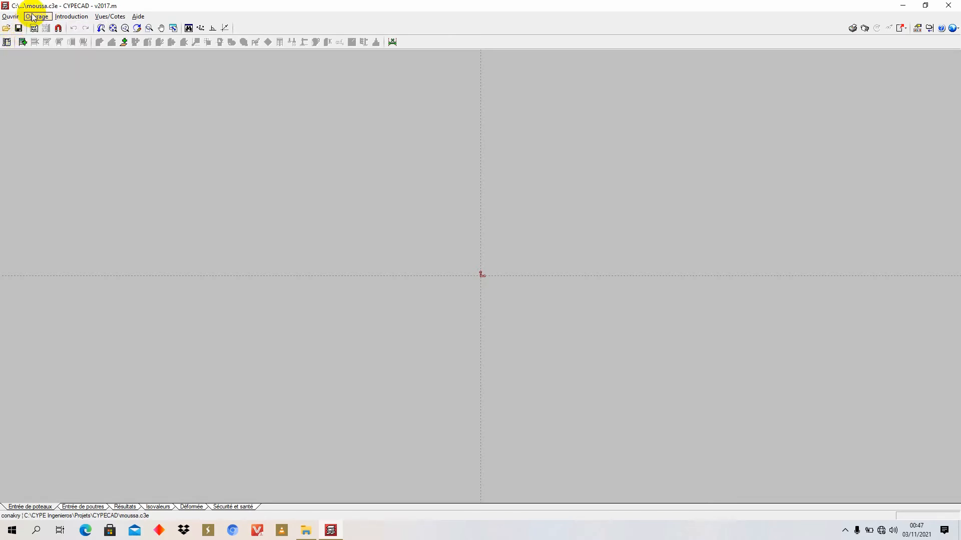
{"action": "left_click", "coordinate": [6, 47]}
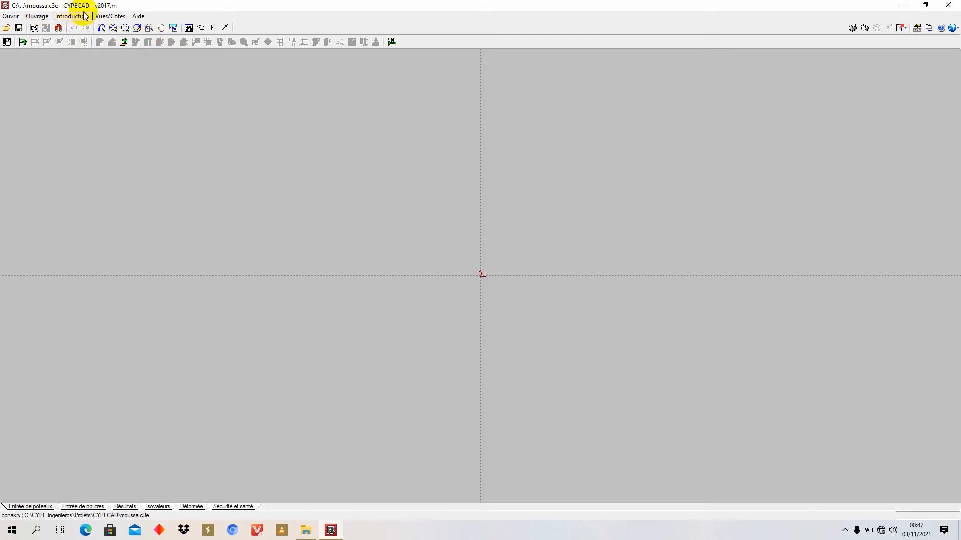
Step: Examine the Introduction commands for levels, contours and reference lines, and view the Poteaux, noyaux et amorces options without adding anything
{"action": "left_click", "coordinate": [67, 16]}
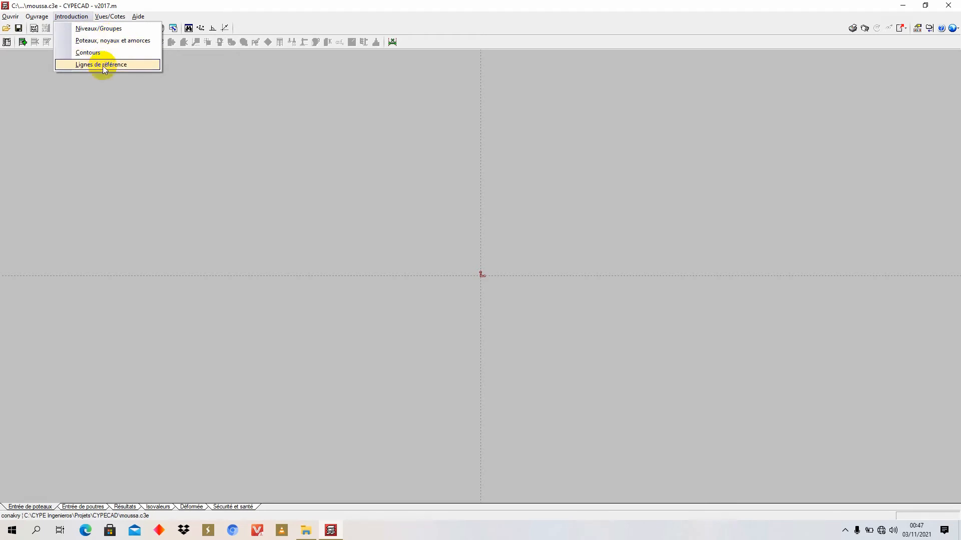
{"action": "left_click", "coordinate": [22, 41]}
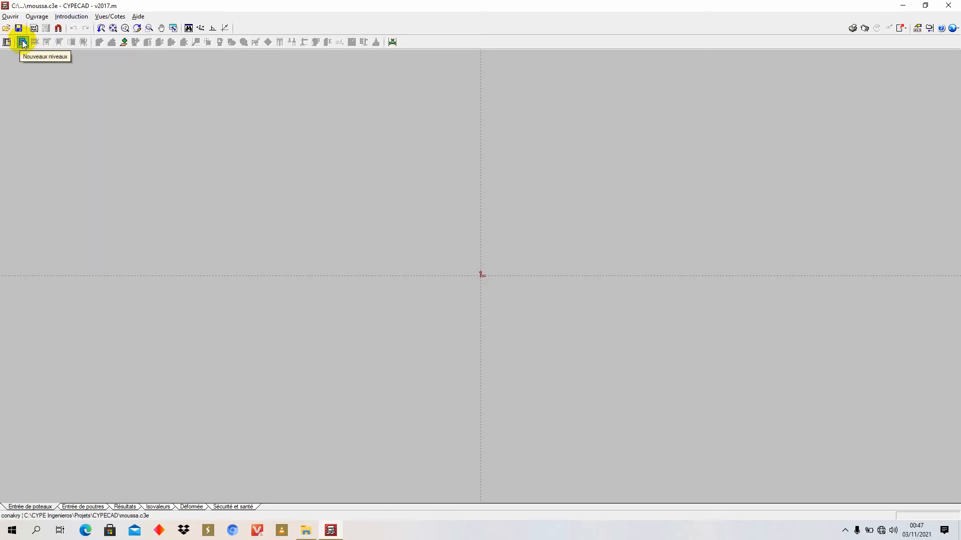
{"action": "left_click", "coordinate": [70, 16]}
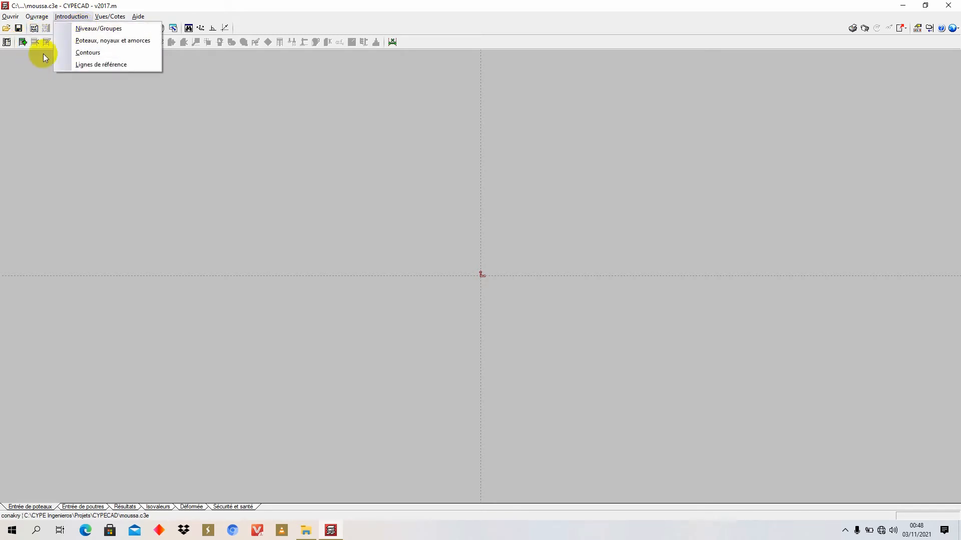
{"action": "left_click", "coordinate": [92, 41]}
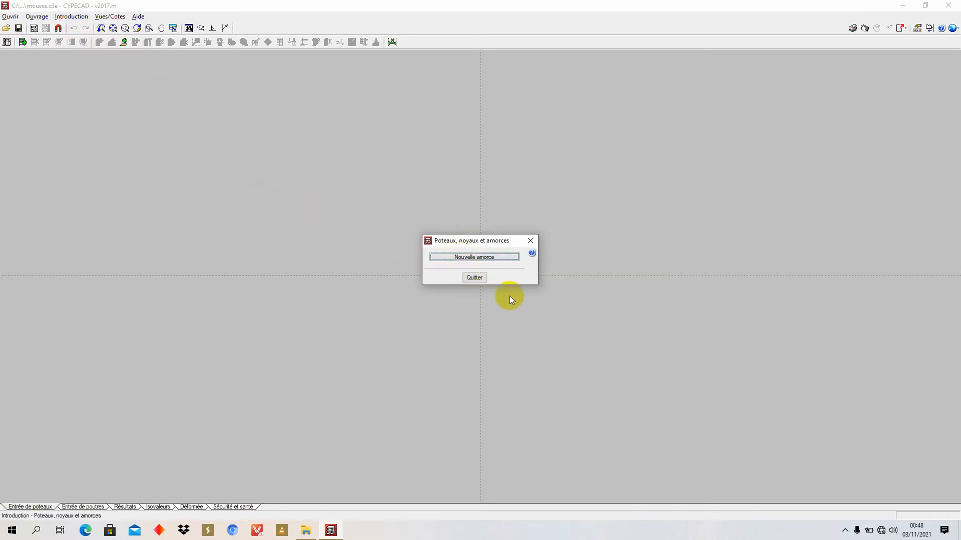
{"action": "left_click", "coordinate": [474, 278]}
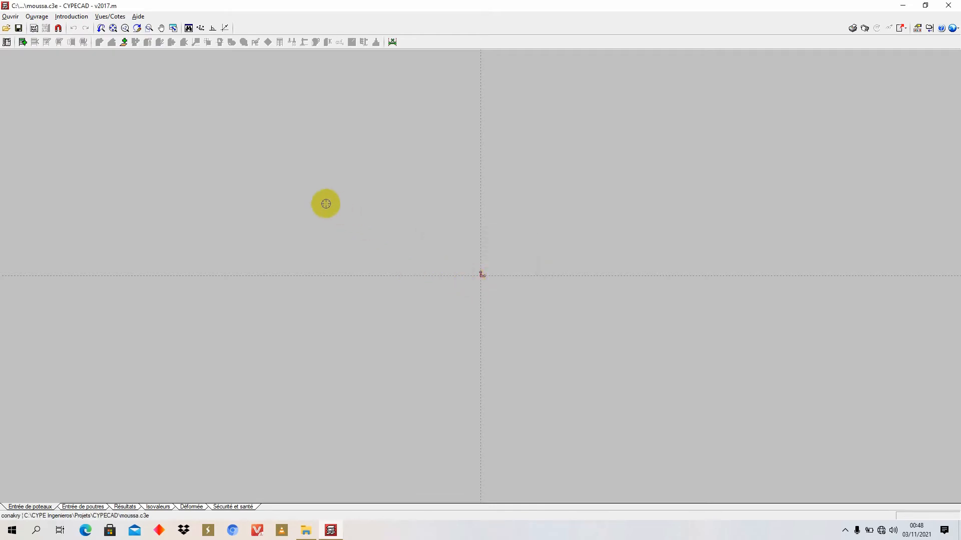
{"action": "left_click", "coordinate": [72, 17]}
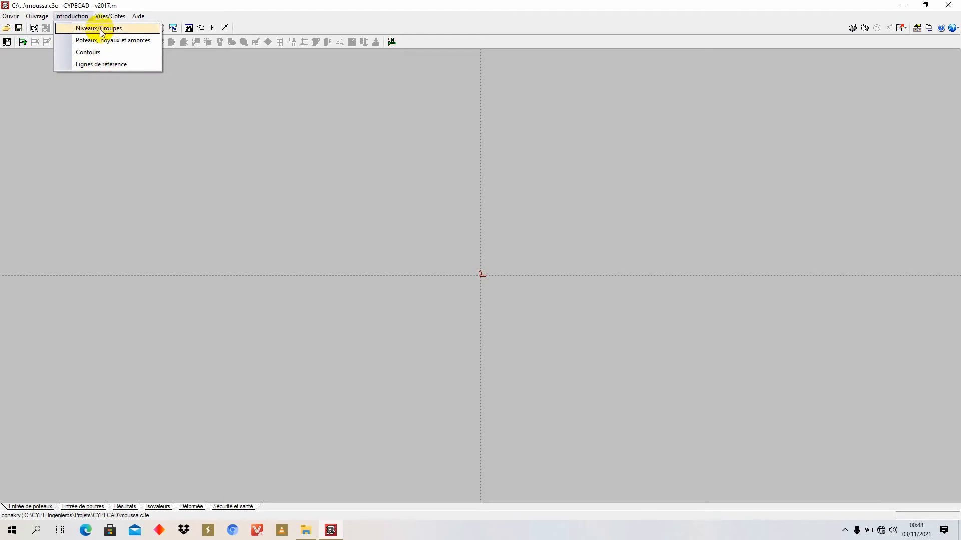
{"action": "left_click", "coordinate": [100, 83]}
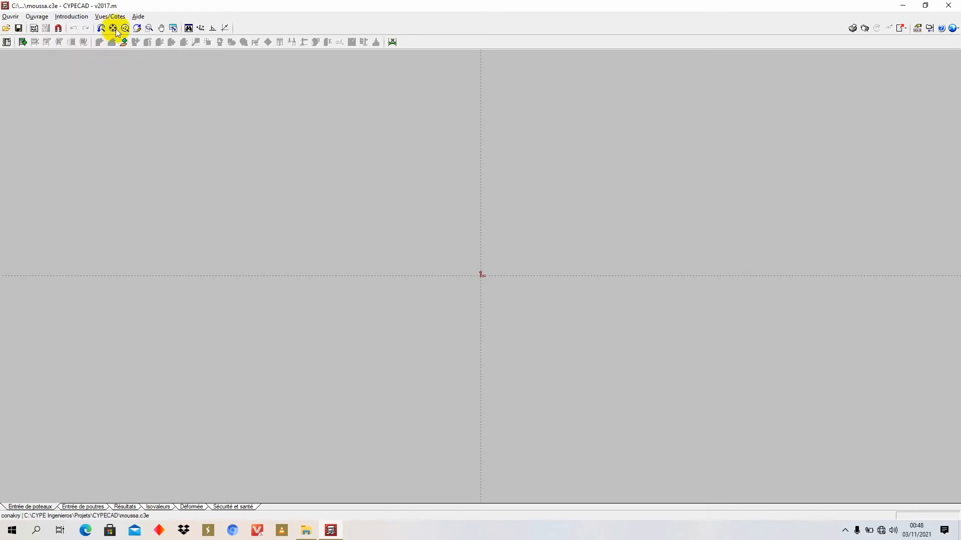
Step: Review the commands for viewing and modifying dimensions, the help documents and the project's file commands
{"action": "left_click", "coordinate": [112, 17]}
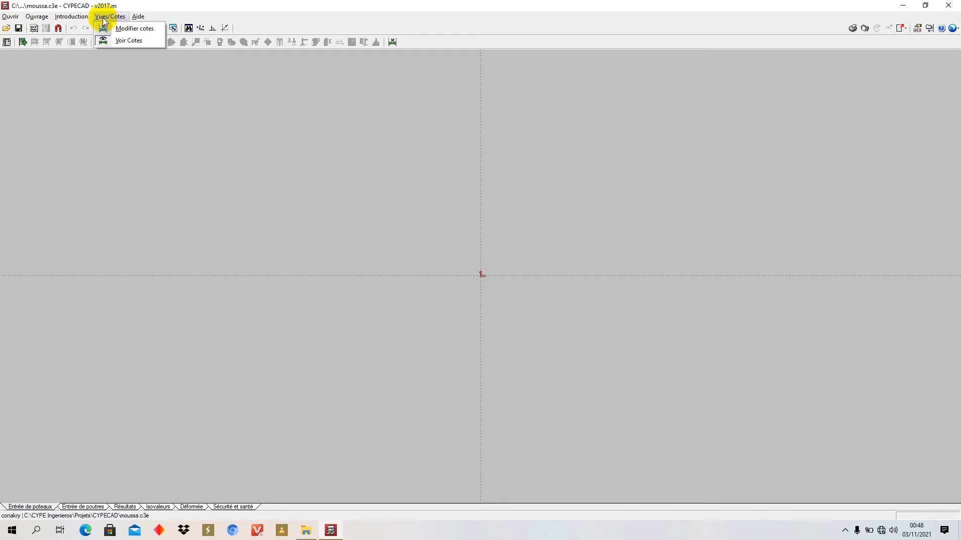
{"action": "mouse_move", "coordinate": [136, 18]}
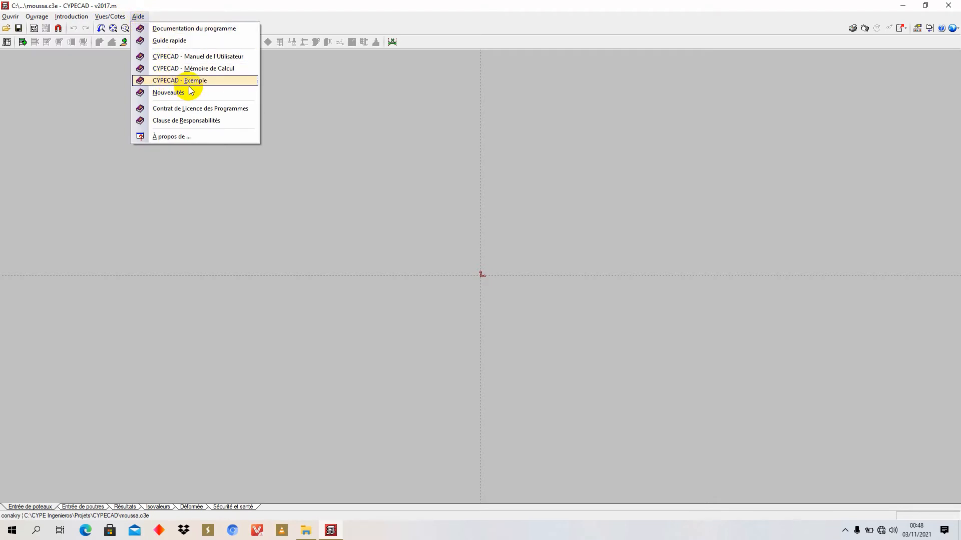
{"action": "left_click", "coordinate": [280, 146]}
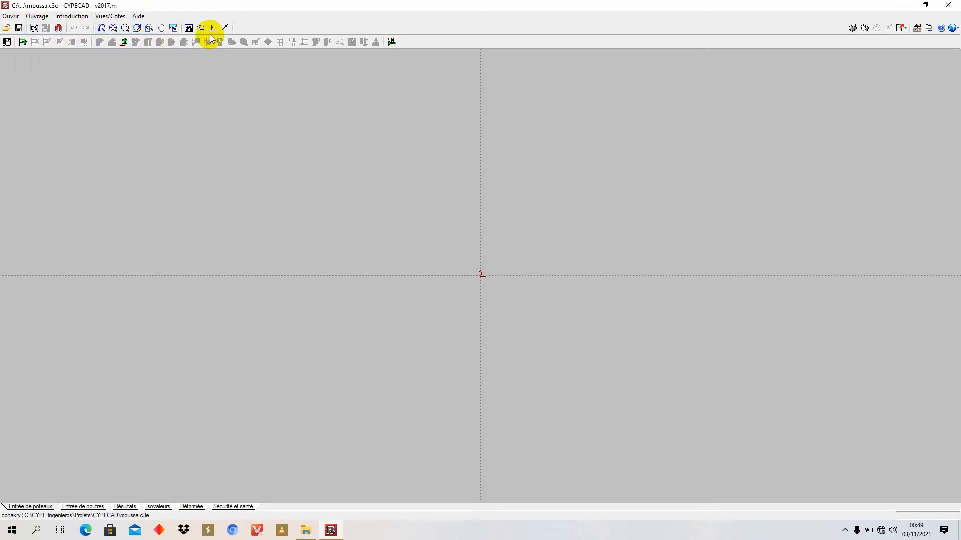
{"action": "left_click", "coordinate": [10, 17]}
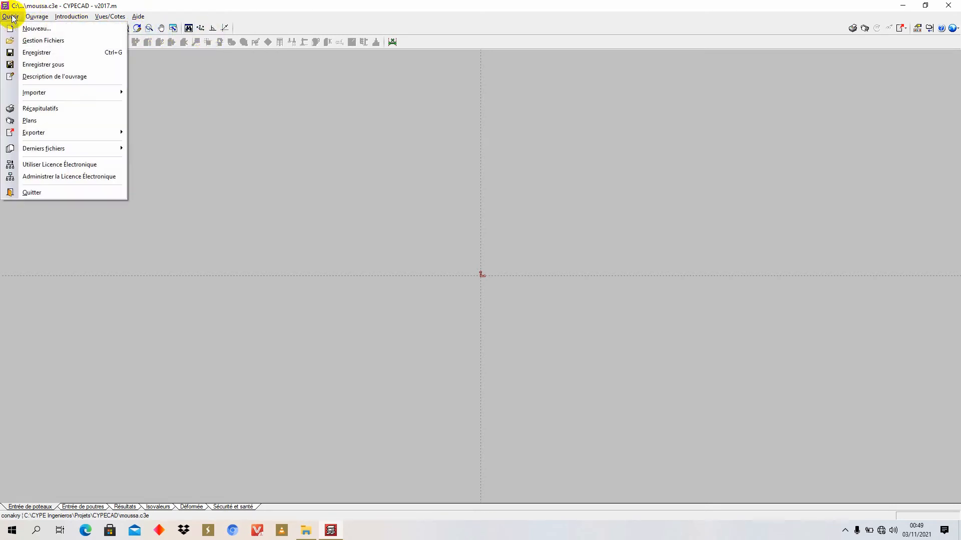
{"action": "left_click", "coordinate": [11, 18]}
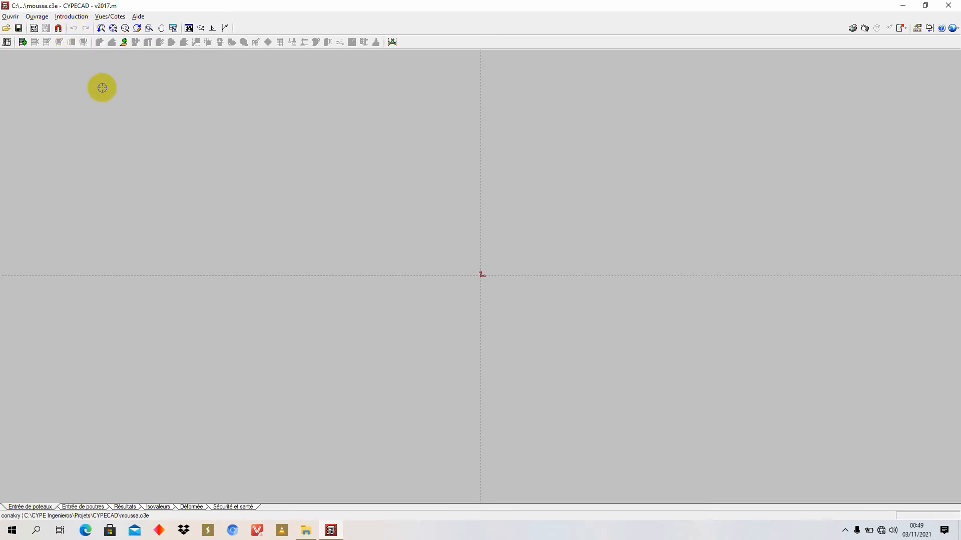
Step: Compare the column entry and beam entry workspaces, and examine the beam entry tools, including Structures 3D
{"action": "left_click", "coordinate": [83, 507]}
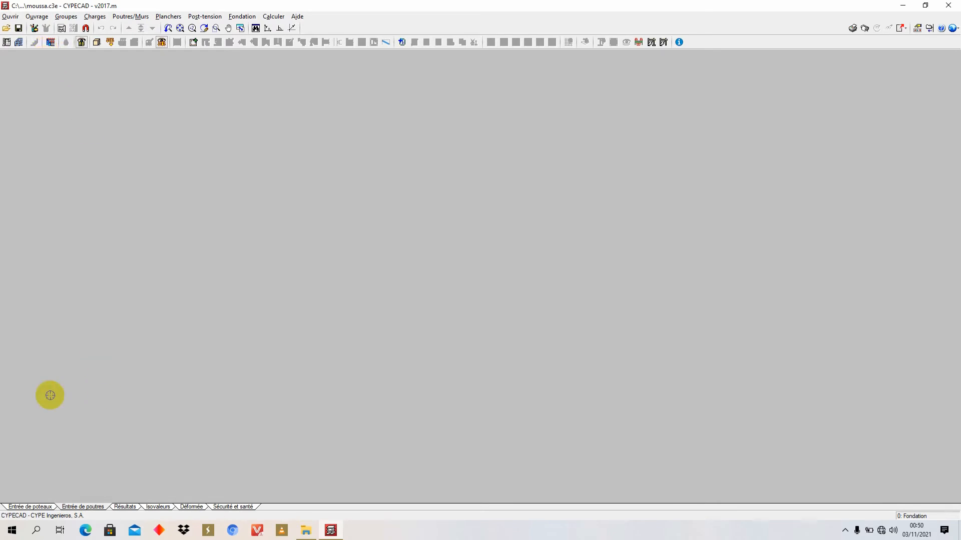
{"action": "left_click", "coordinate": [30, 507]}
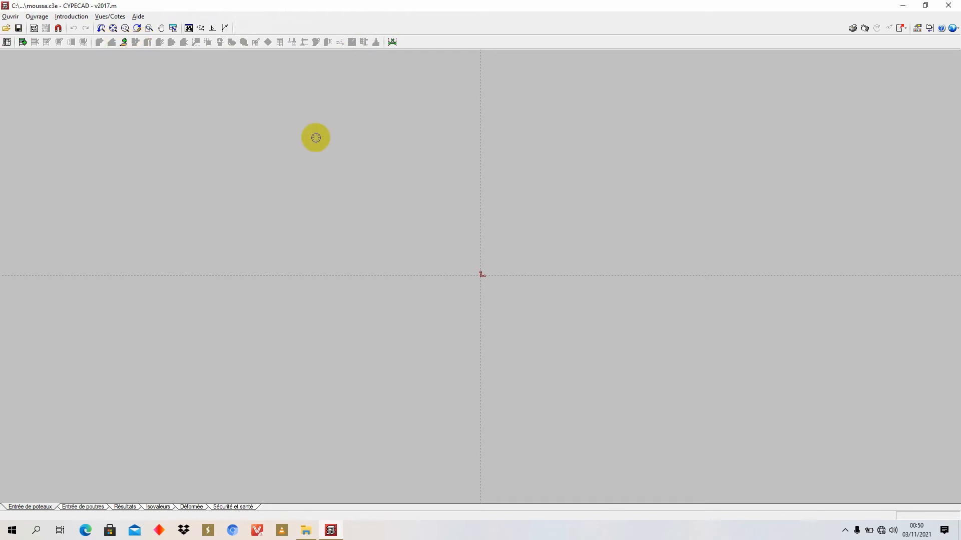
{"action": "left_click", "coordinate": [482, 274]}
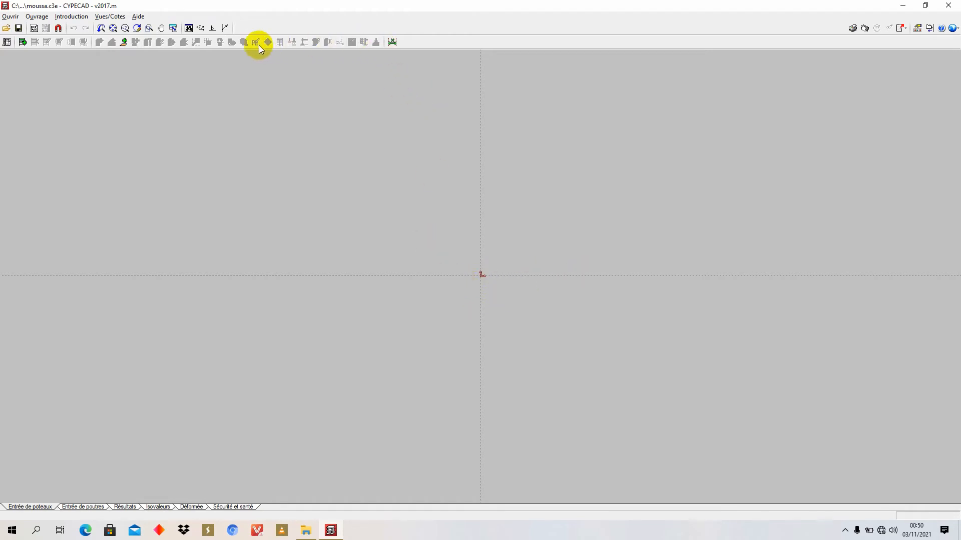
{"action": "left_click", "coordinate": [78, 507]}
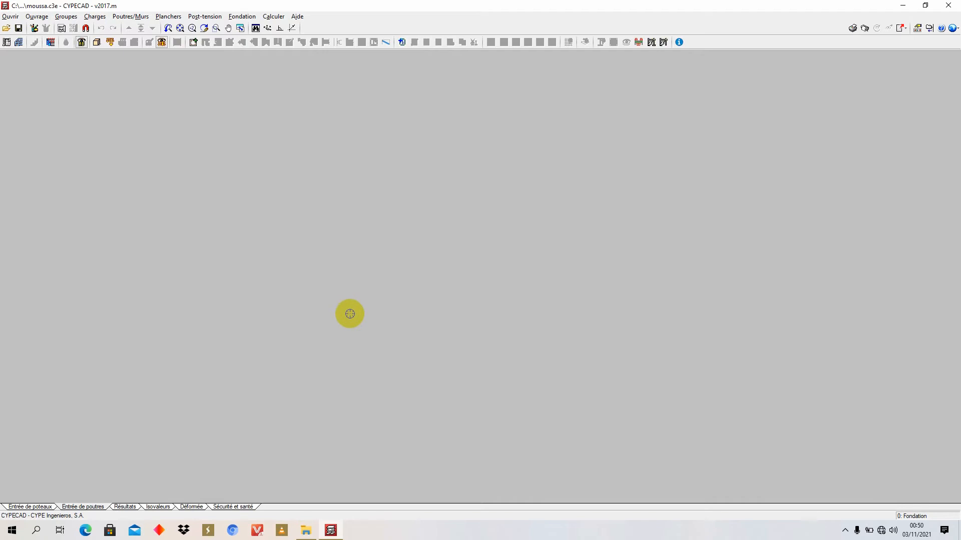
{"action": "left_click", "coordinate": [9, 42]}
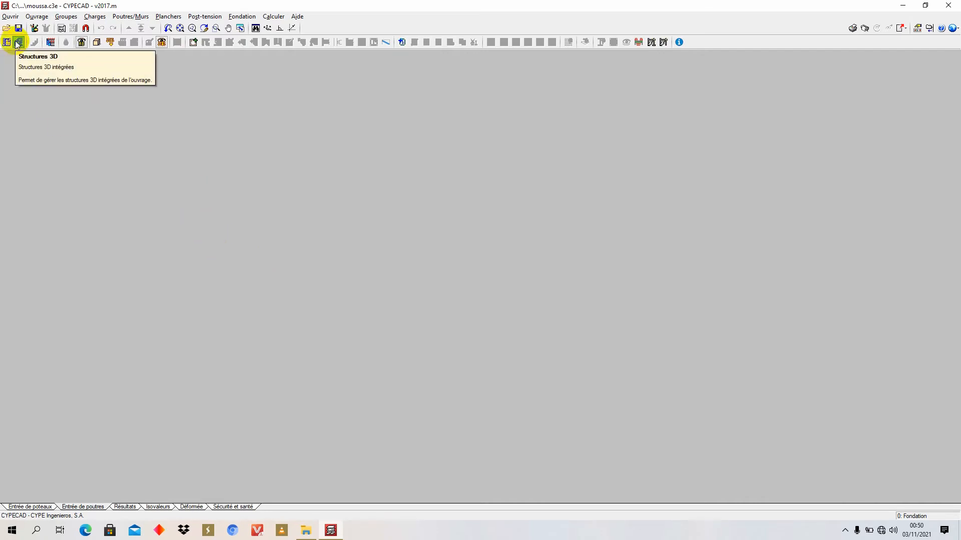
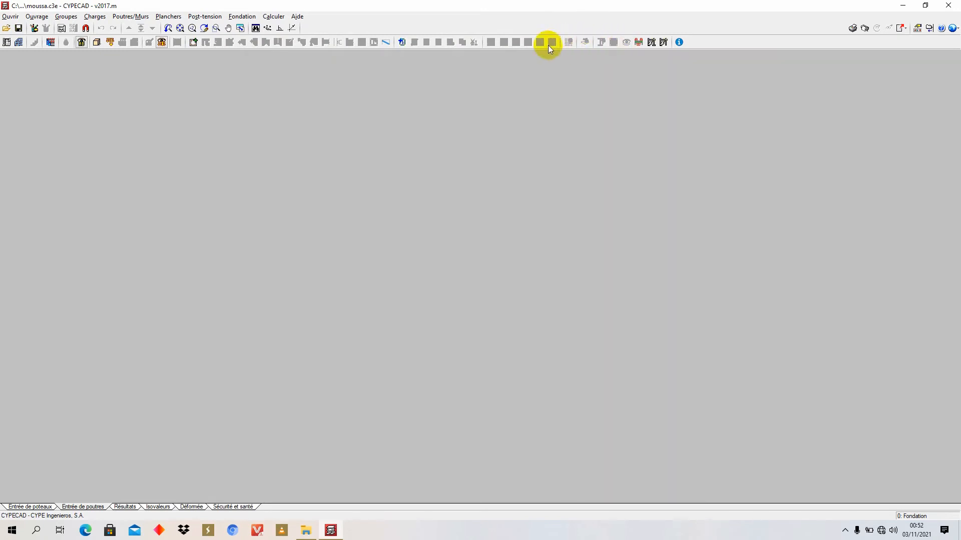
Step: Enter a horizontal rectangular beam 15 cm wide and 15 cm high in the Fondation group, with orthogonal drawing enabled
{"action": "left_click", "coordinate": [195, 43]}
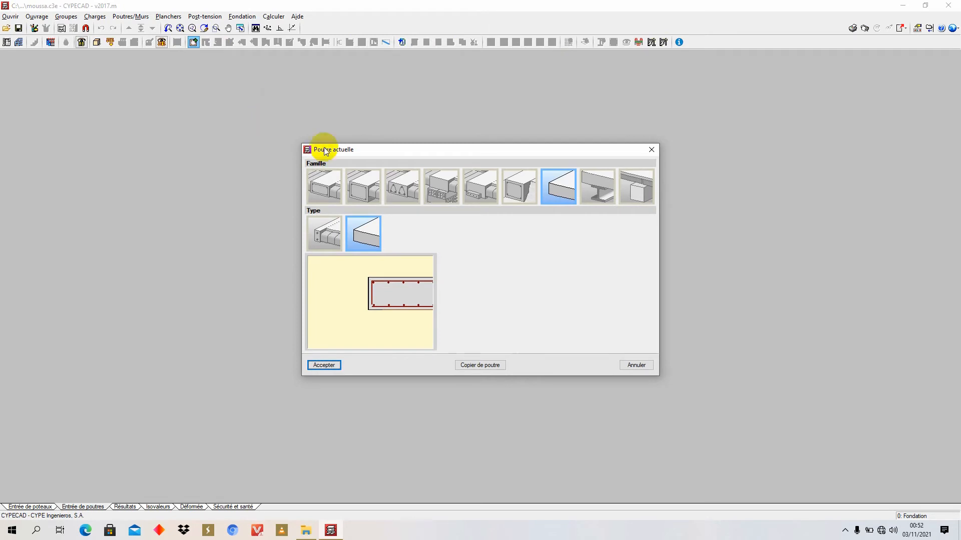
{"action": "left_click", "coordinate": [370, 200]}
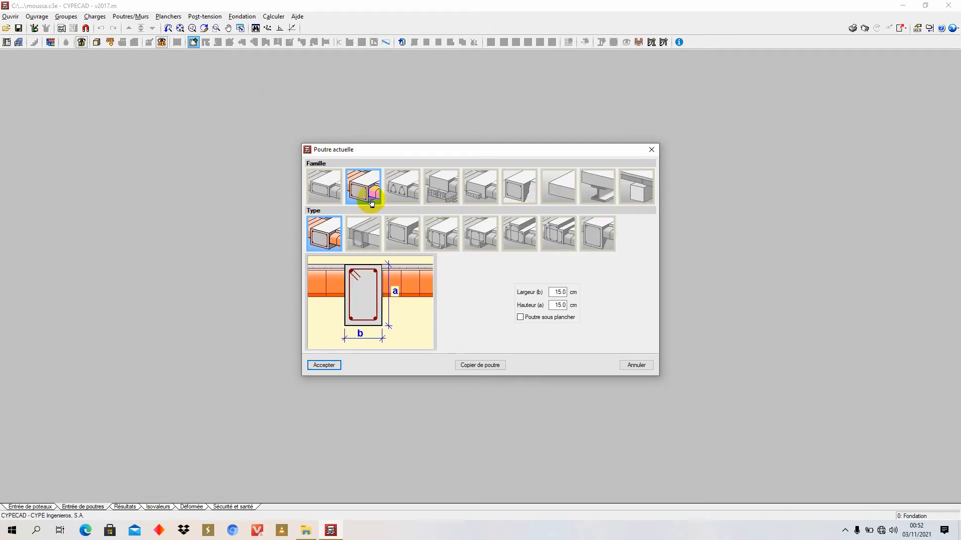
{"action": "left_click", "coordinate": [328, 365]}
{"action": "left_click", "coordinate": [289, 275]}
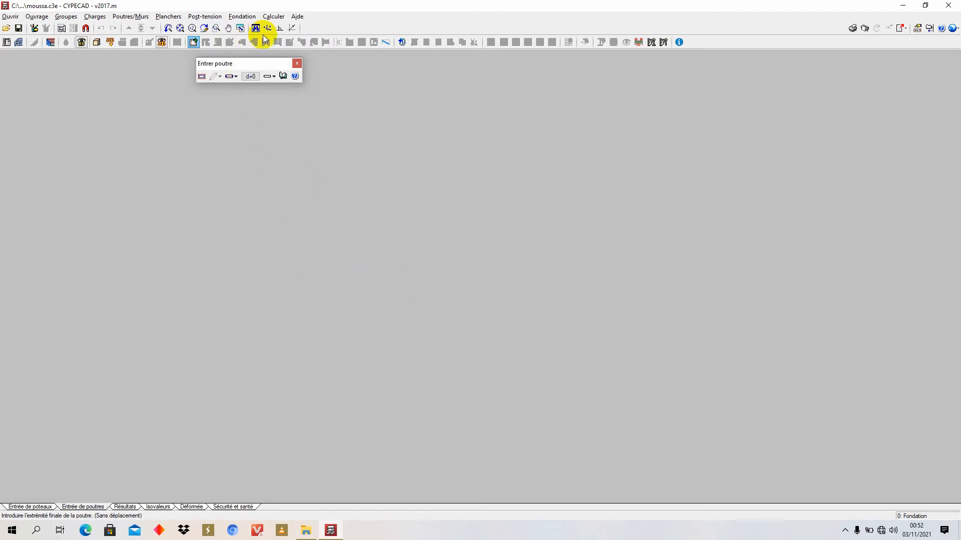
{"action": "left_click", "coordinate": [279, 28]}
{"action": "left_click", "coordinate": [421, 274]}
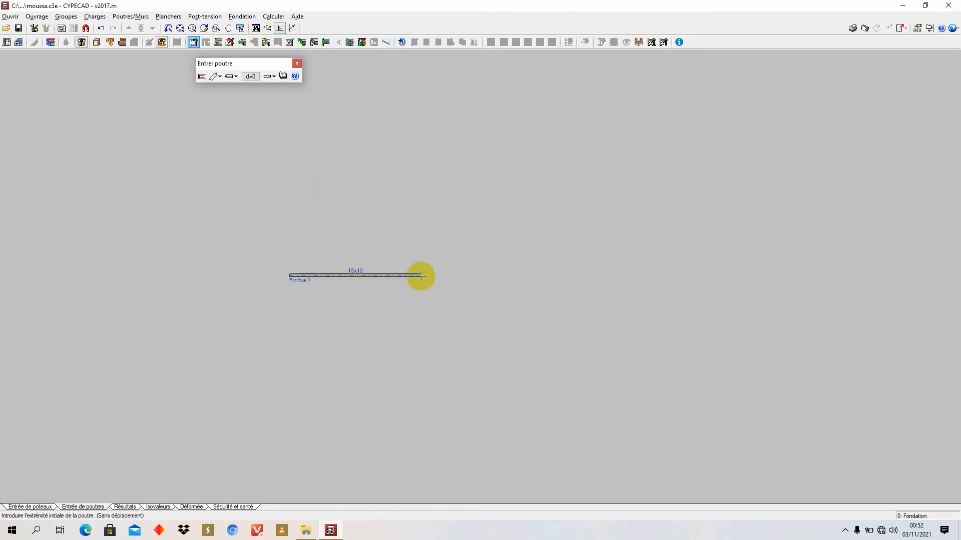
{"action": "scroll", "coordinate": [354, 272], "scroll_direction": "up", "scroll_amount": 1}
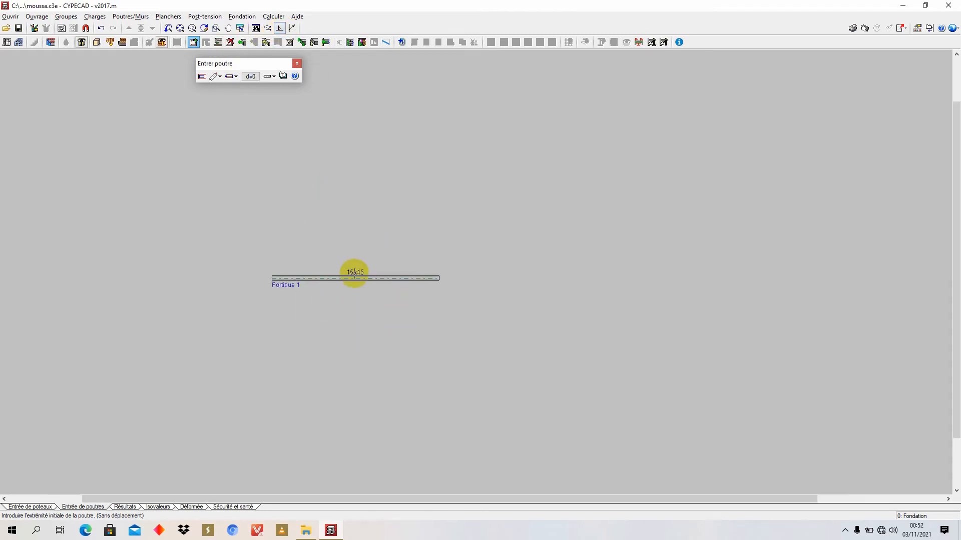
{"action": "left_click", "coordinate": [296, 63]}
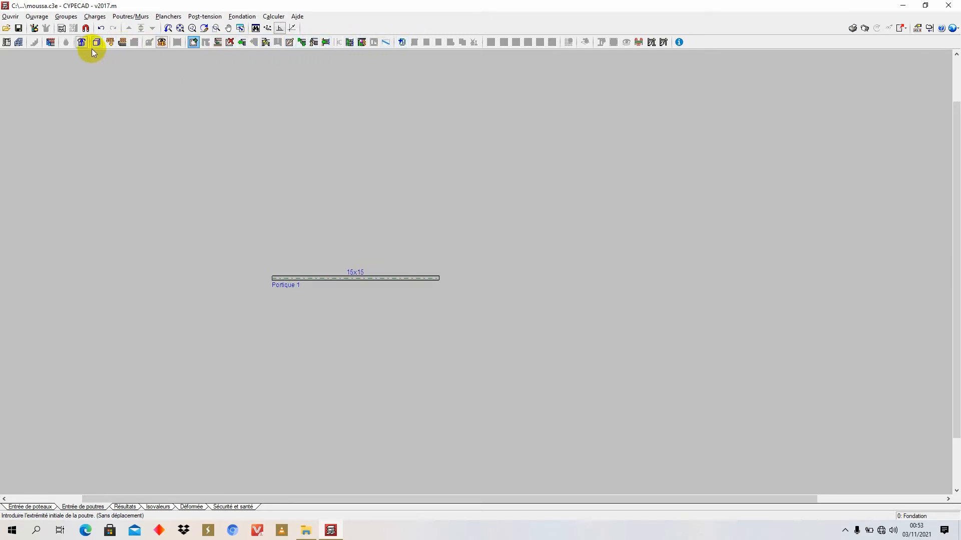
Step: Start the beam erasing command without deleting anything, and review the available Poutres/Murs and Planchers commands
{"action": "left_click", "coordinate": [233, 44]}
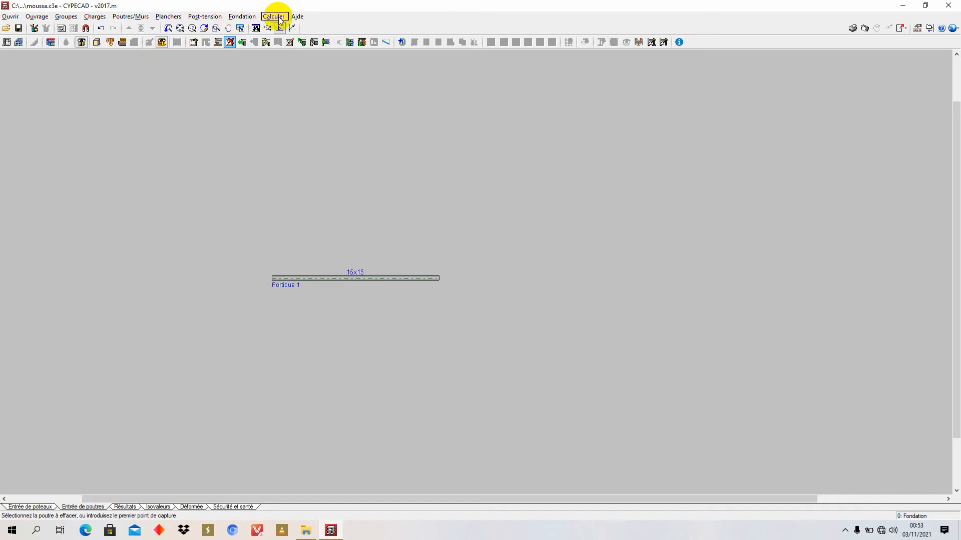
{"action": "left_click", "coordinate": [121, 18]}
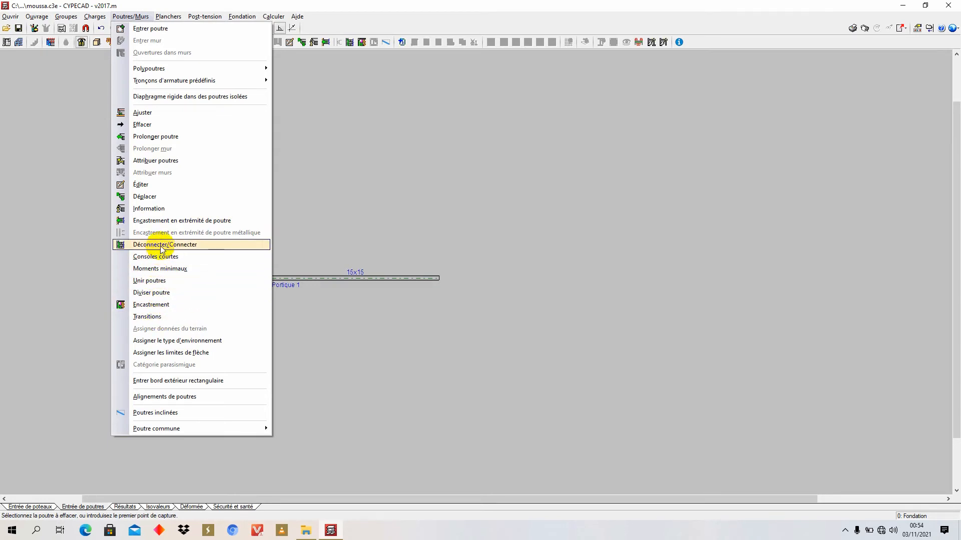
{"action": "mouse_move", "coordinate": [164, 20]}
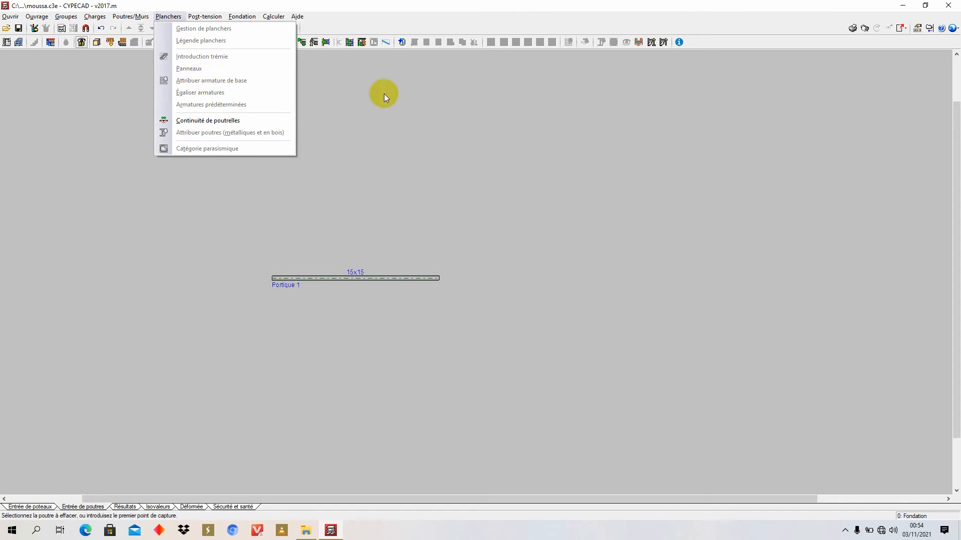
{"action": "left_click", "coordinate": [425, 85]}
{"action": "left_click", "coordinate": [523, 68]}
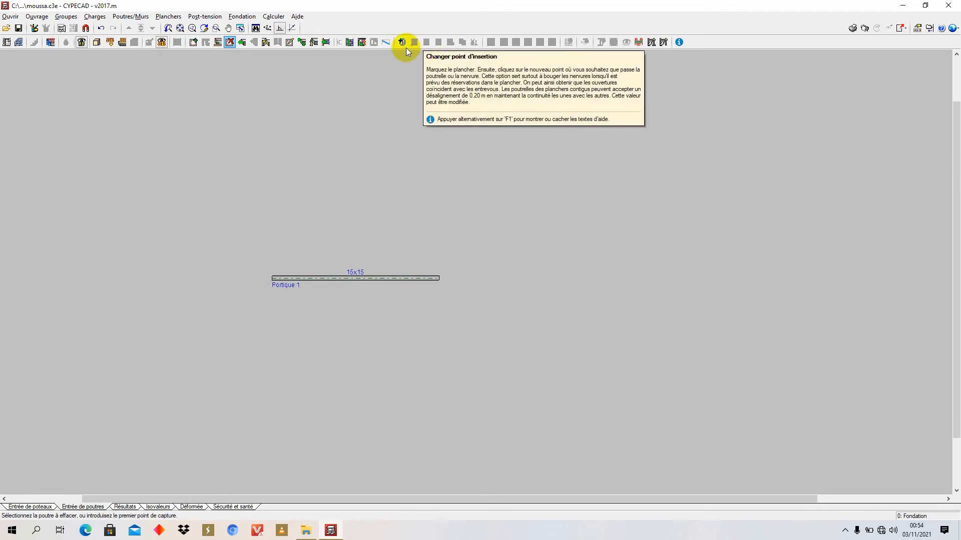
Step: Review the Groupes and Ouvrage commands for beam entry and open Gestion de la bibliothèque de profilés
{"action": "left_click", "coordinate": [67, 17]}
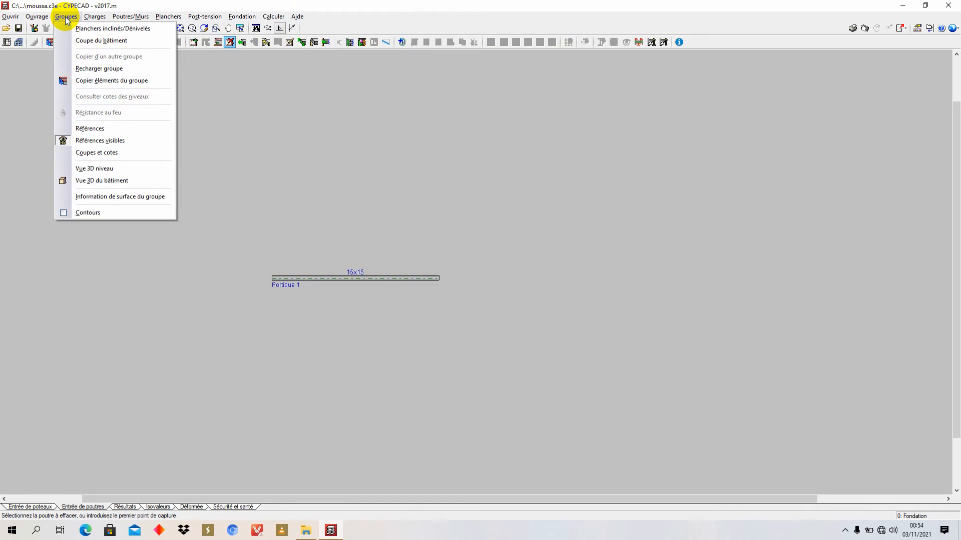
{"action": "mouse_move", "coordinate": [11, 20]}
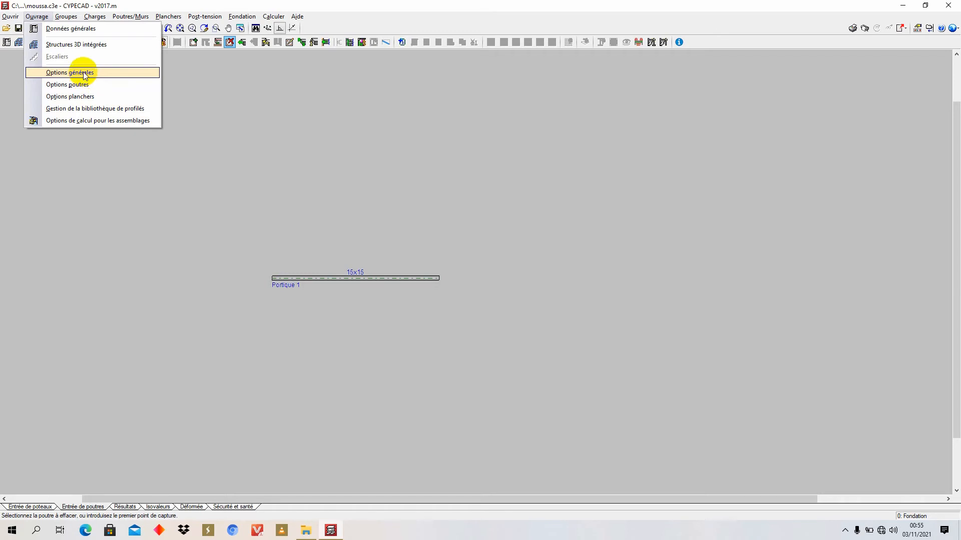
{"action": "left_click", "coordinate": [102, 109]}
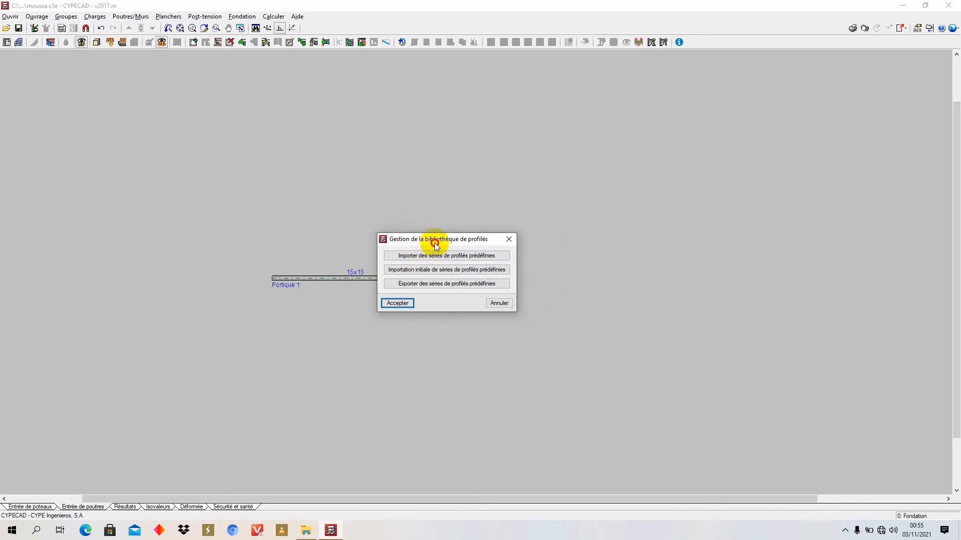
{"action": "left_click_drag", "start_coordinate": [470, 229], "coordinate": [438, 243]}
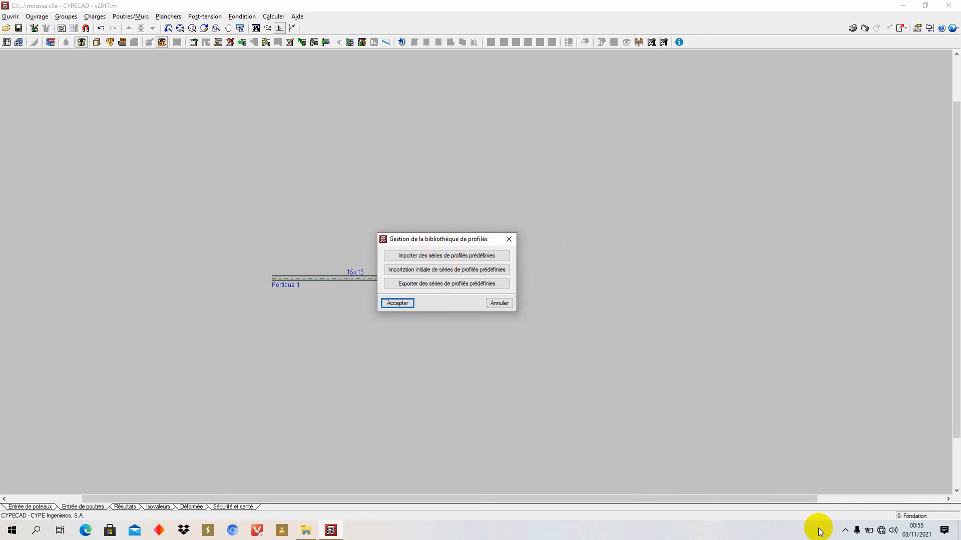
{"action": "left_click", "coordinate": [845, 530]}
{"action": "left_click", "coordinate": [823, 512]}
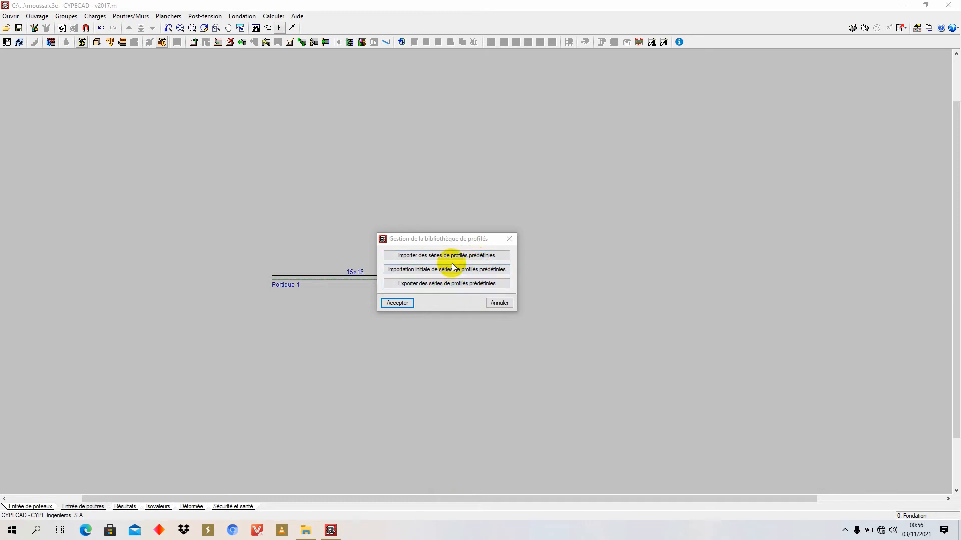
Step: Cancel the profile library management and review the Ouvrage and Groupes commands, including Copier éléments du groupe, Références visibles and the 3D views
{"action": "left_click", "coordinate": [498, 303]}
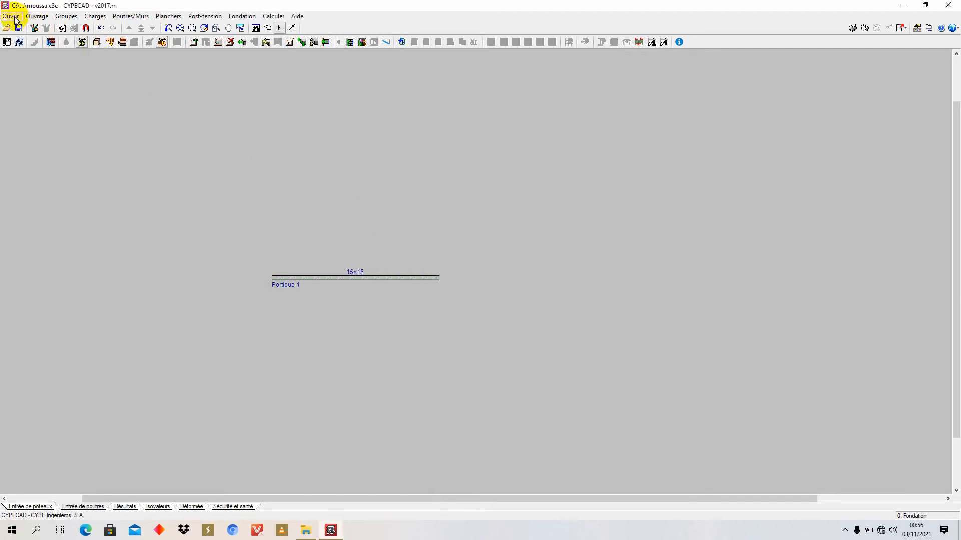
{"action": "left_click", "coordinate": [37, 17]}
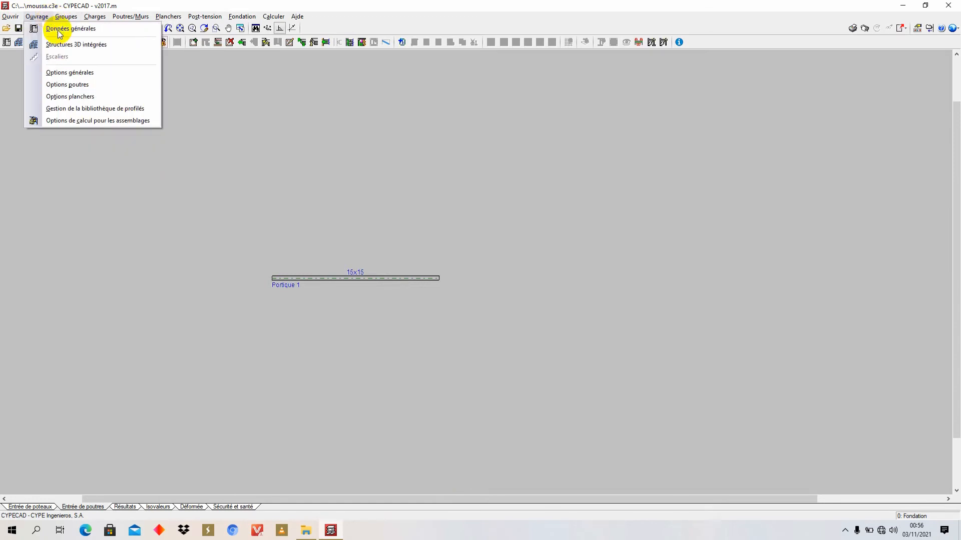
{"action": "mouse_move", "coordinate": [66, 20]}
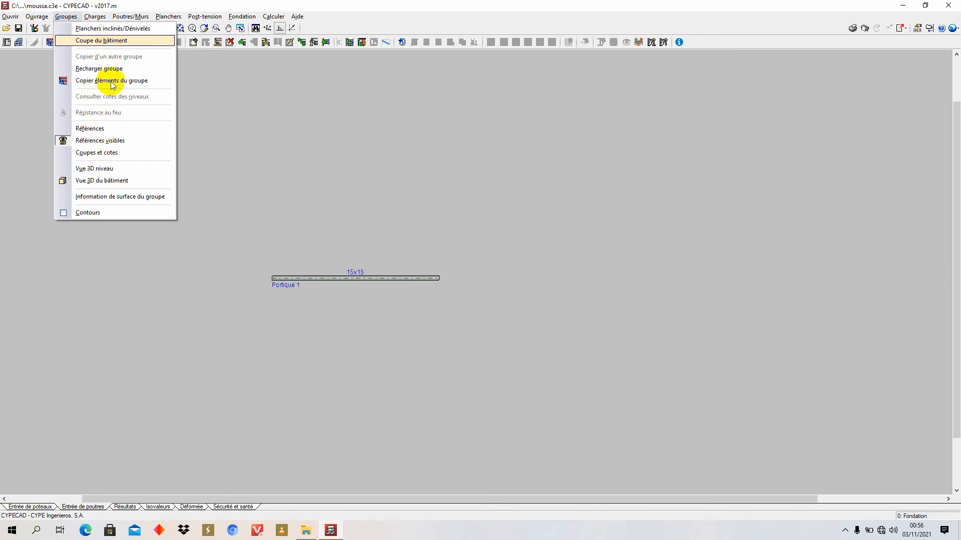
{"action": "left_click", "coordinate": [40, 78]}
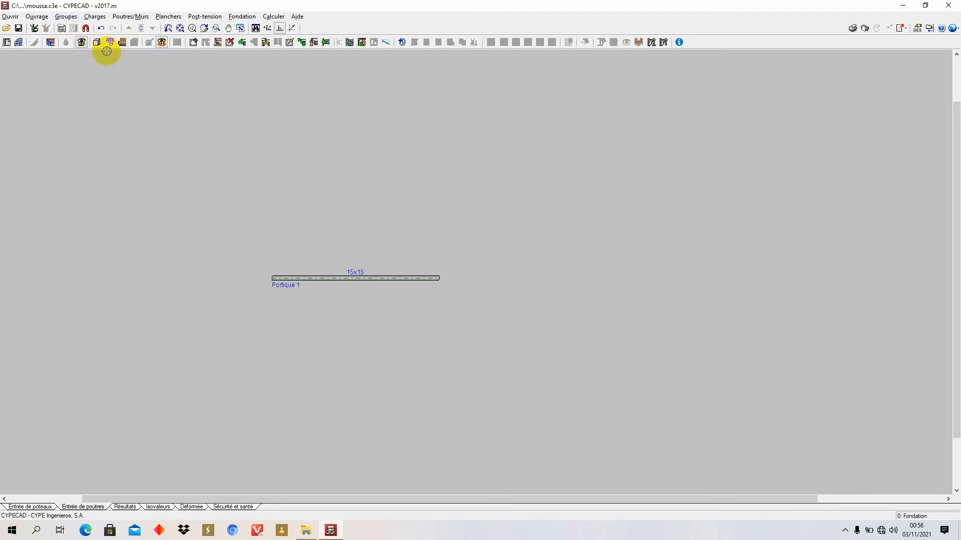
{"action": "left_click", "coordinate": [70, 16]}
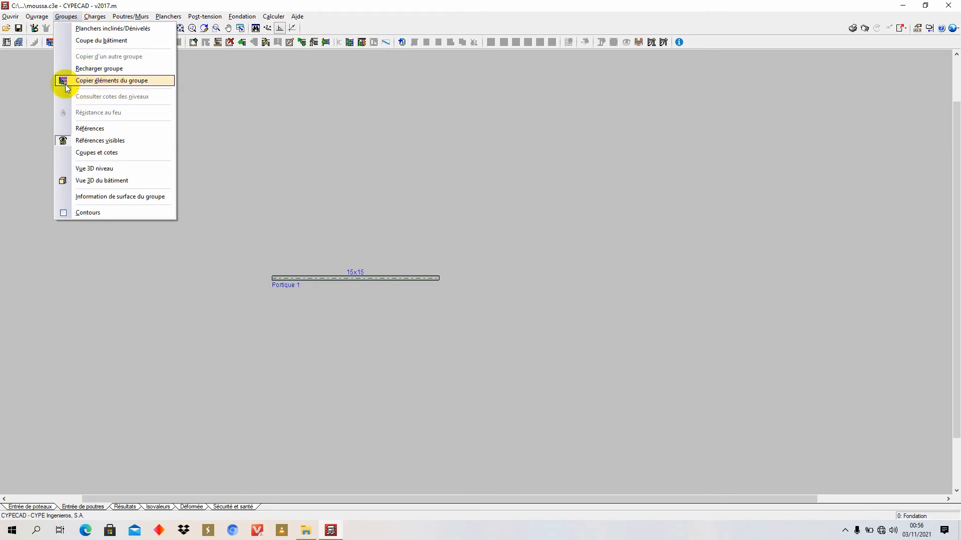
{"action": "left_click", "coordinate": [30, 71]}
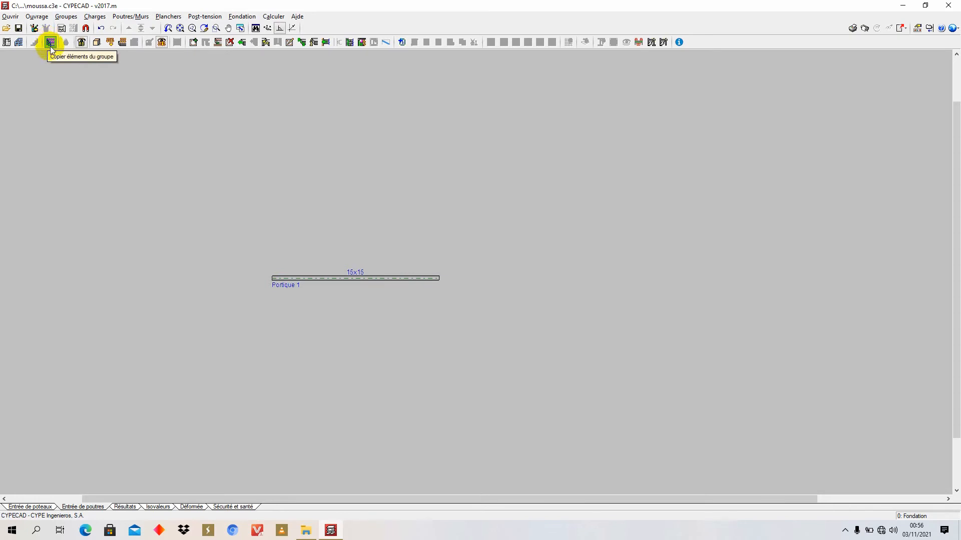
{"action": "left_click", "coordinate": [59, 17]}
{"action": "left_click", "coordinate": [42, 81]}
{"action": "left_click", "coordinate": [64, 17]}
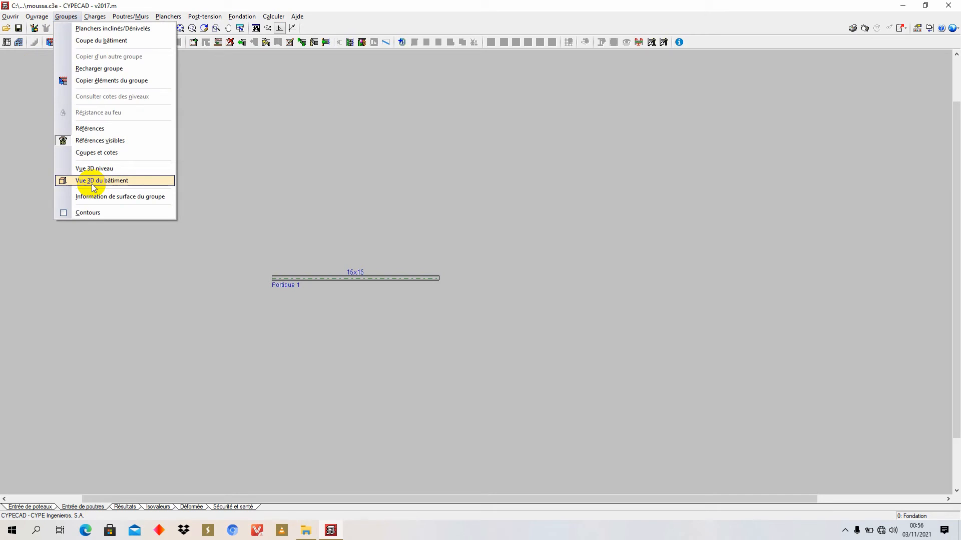
{"action": "left_click", "coordinate": [183, 130]}
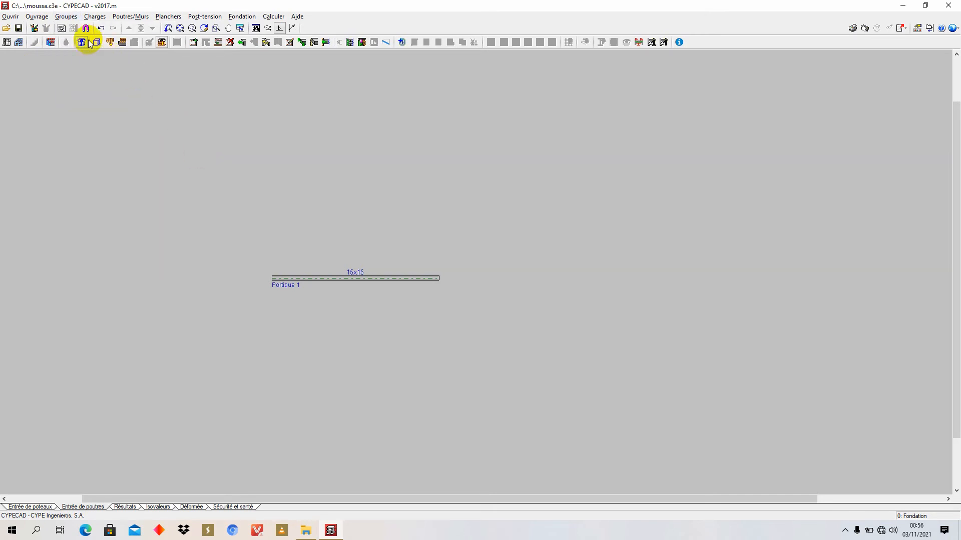
{"action": "left_click", "coordinate": [66, 17]}
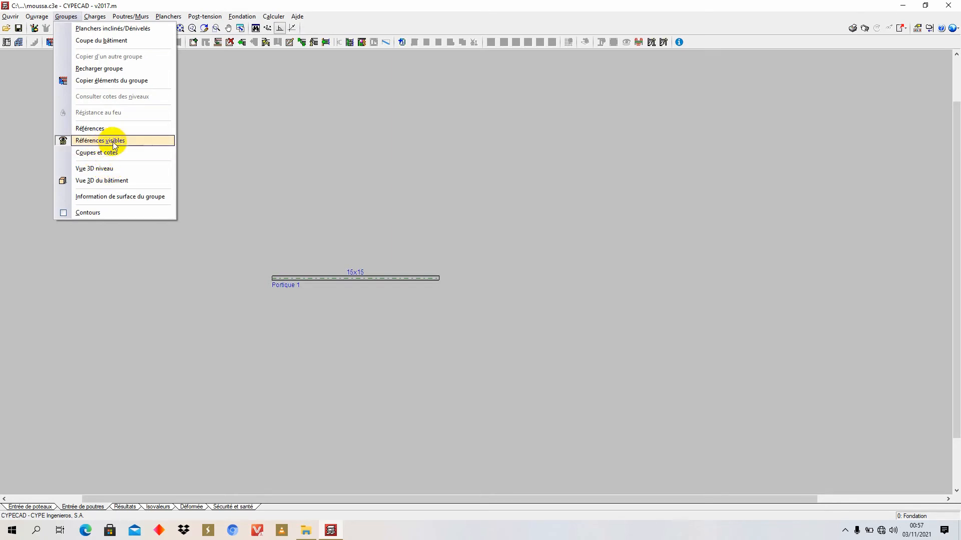
{"action": "left_click", "coordinate": [226, 125]}
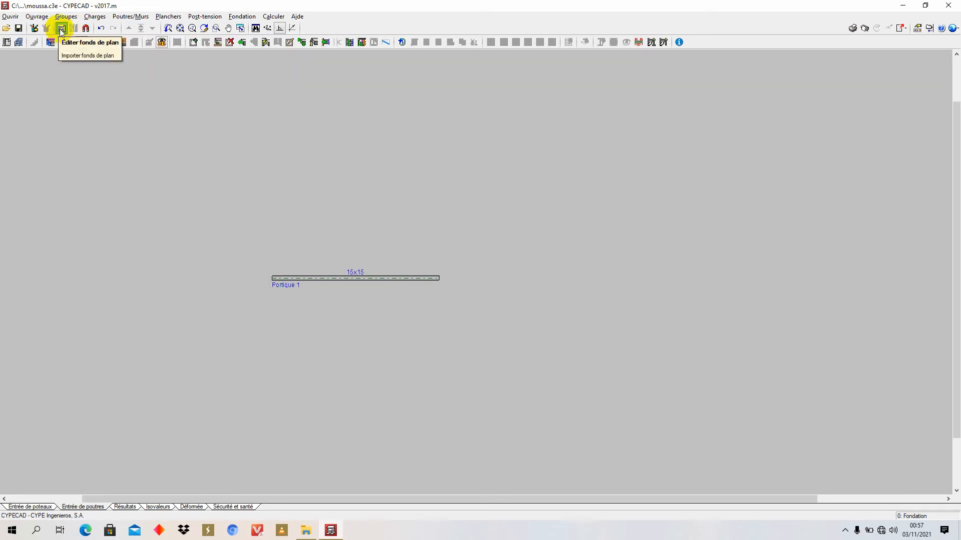
Step: Review the Charges commands and examine the Hypothèse choices for a uniform linear load, closing the load settings without adding a load
{"action": "left_click", "coordinate": [94, 17]}
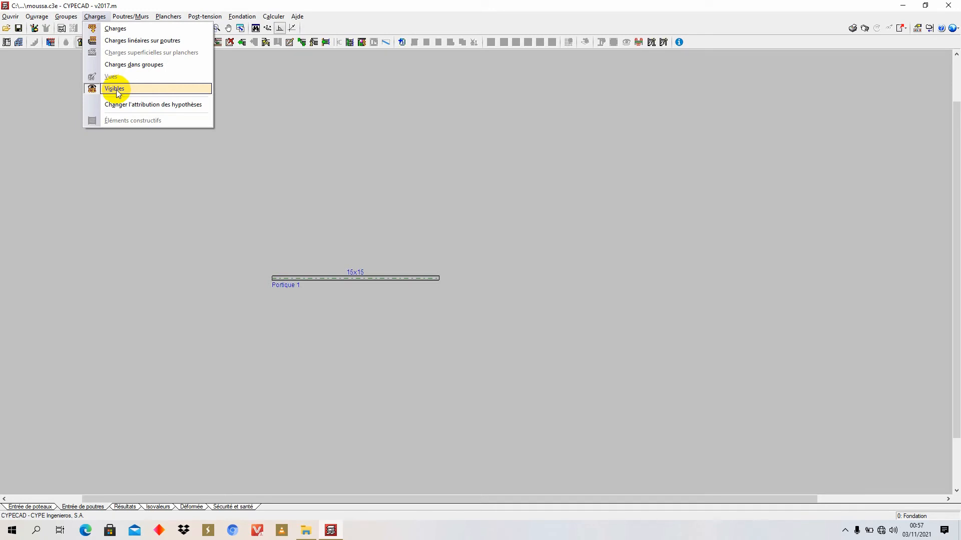
{"action": "left_click", "coordinate": [118, 28]}
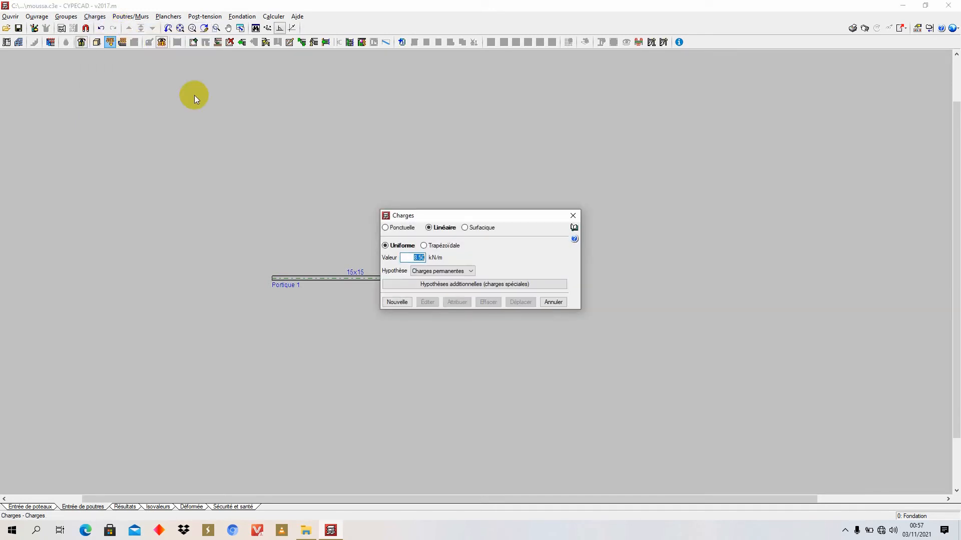
{"action": "left_click_drag", "start_coordinate": [421, 215], "coordinate": [423, 117]}
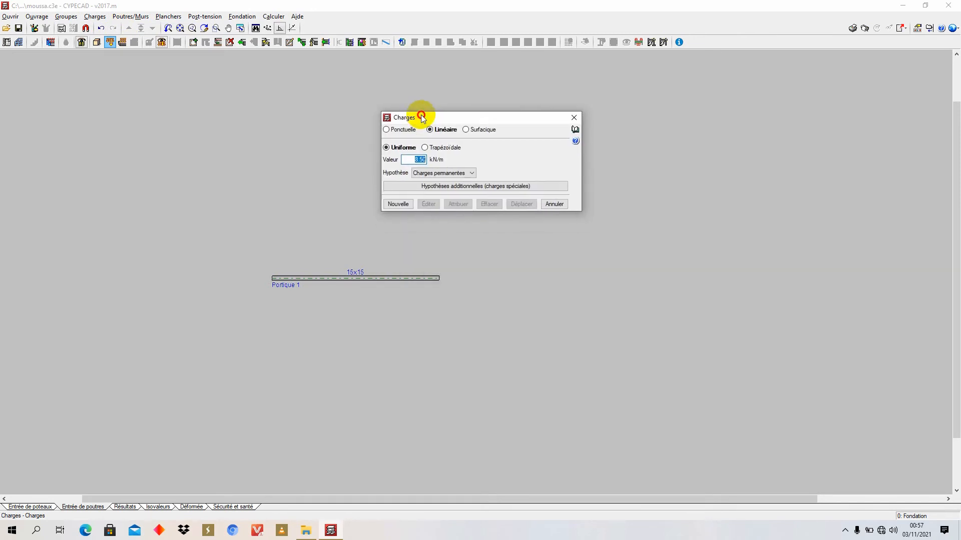
{"action": "left_click", "coordinate": [448, 173]}
{"action": "left_click", "coordinate": [448, 173]}
{"action": "left_click", "coordinate": [448, 173]}
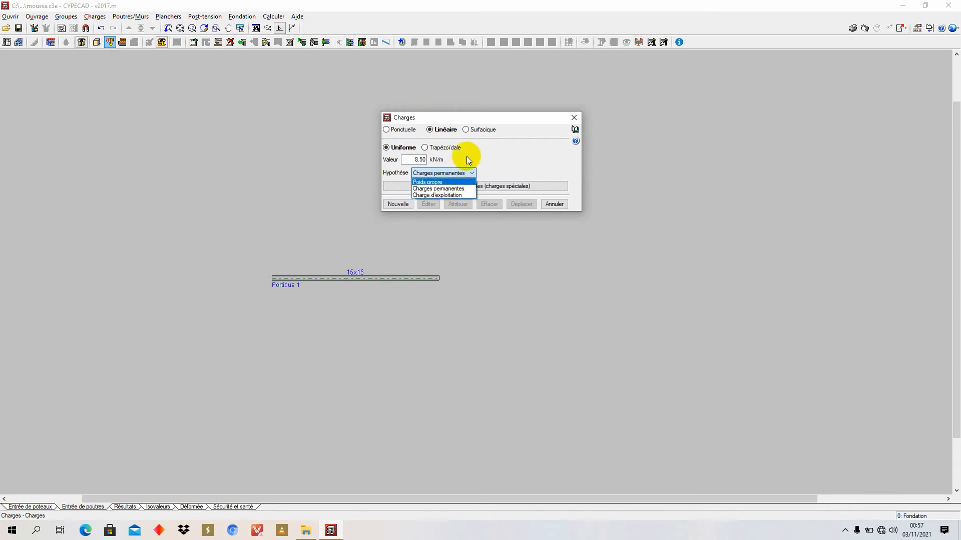
{"action": "left_click", "coordinate": [503, 153]}
{"action": "left_click", "coordinate": [575, 118]}
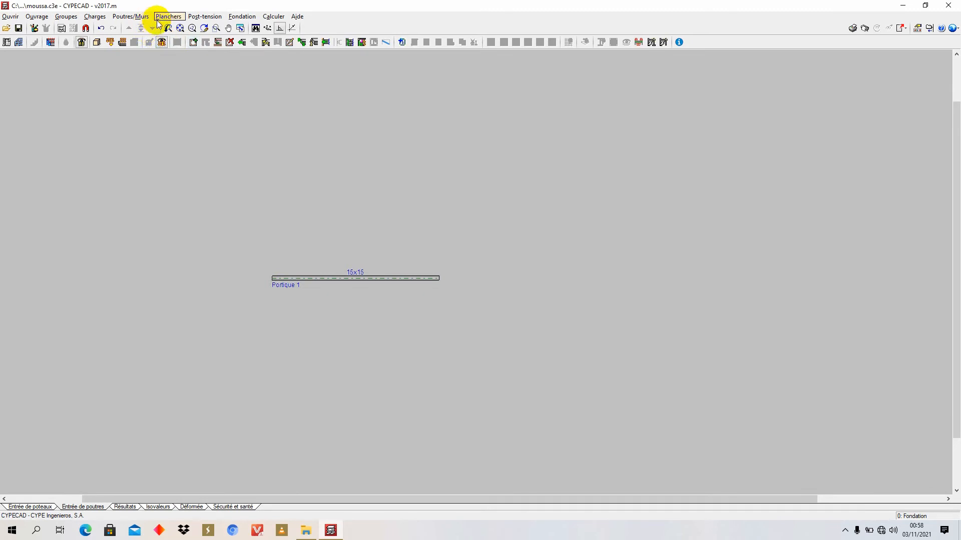
Step: Review the Poutres/Murs commands, including the Polypoutres options and Tronçons d'armature prédéfinis
{"action": "left_click", "coordinate": [129, 18]}
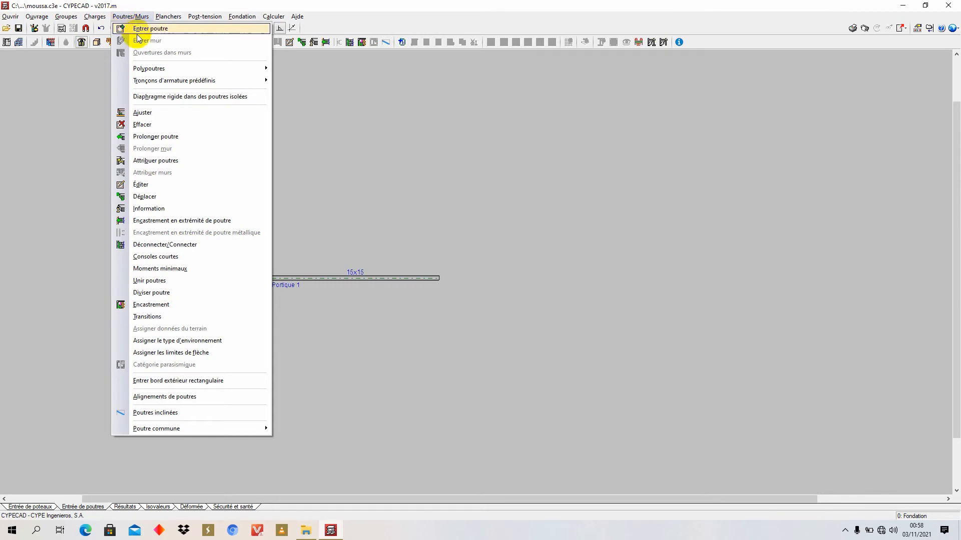
{"action": "mouse_move", "coordinate": [145, 67]}
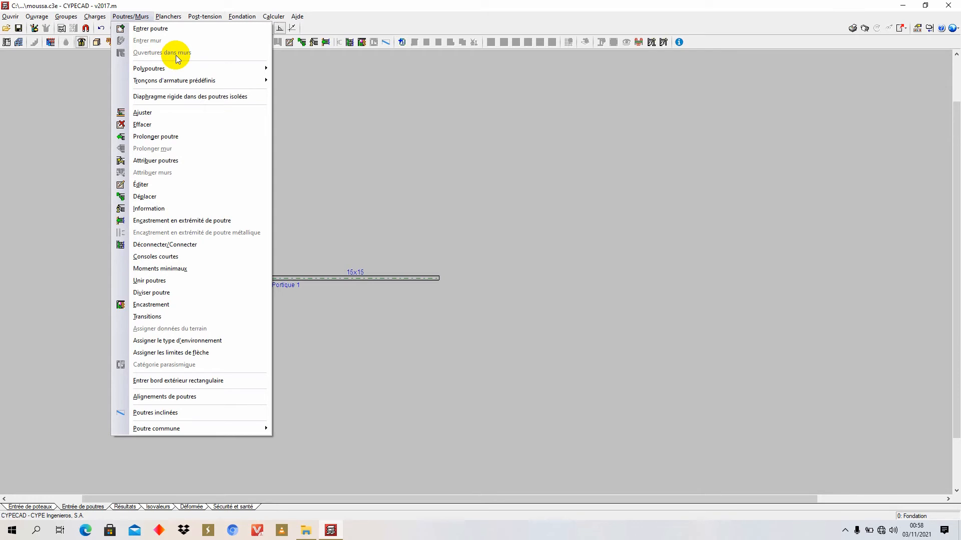
{"action": "mouse_move", "coordinate": [176, 69]}
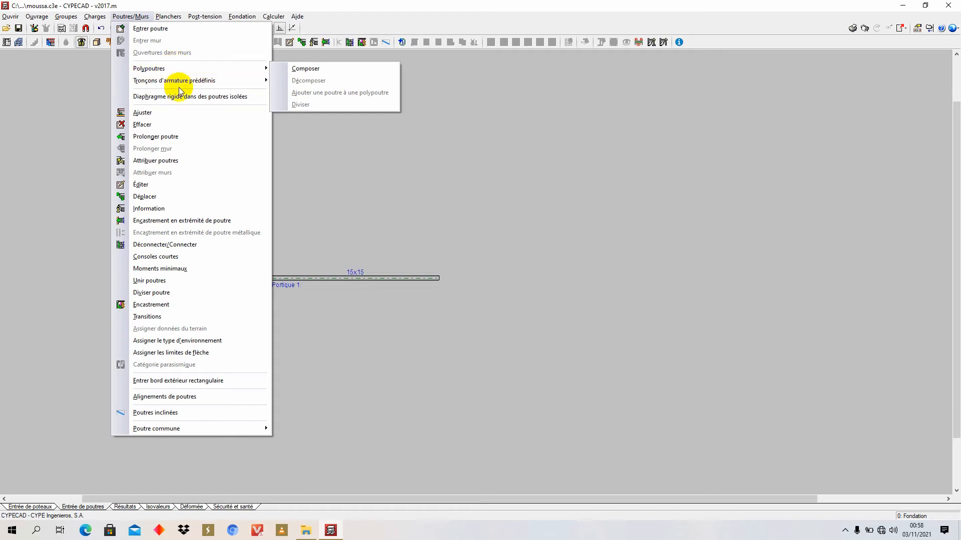
{"action": "mouse_move", "coordinate": [184, 87]}
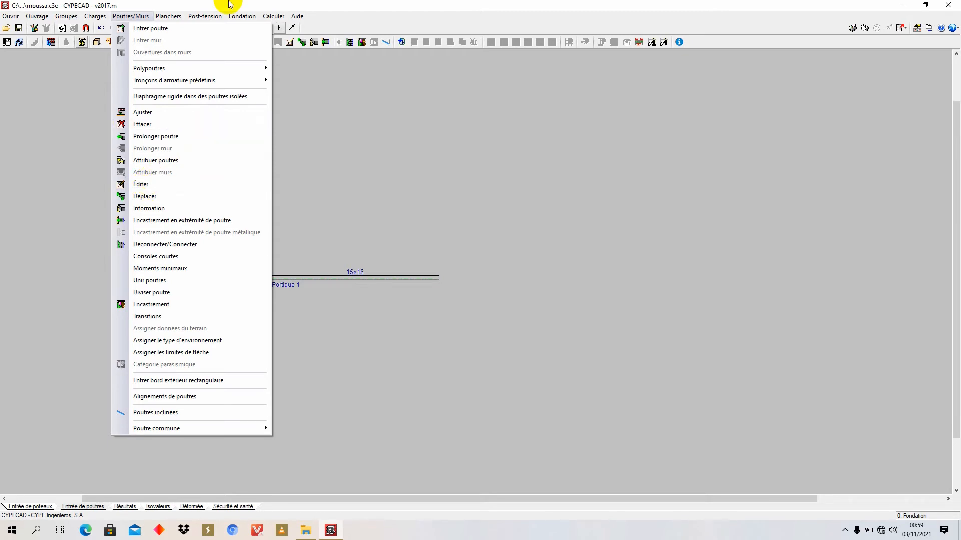
{"action": "left_click", "coordinate": [845, 531]}
{"action": "left_click", "coordinate": [821, 510]}
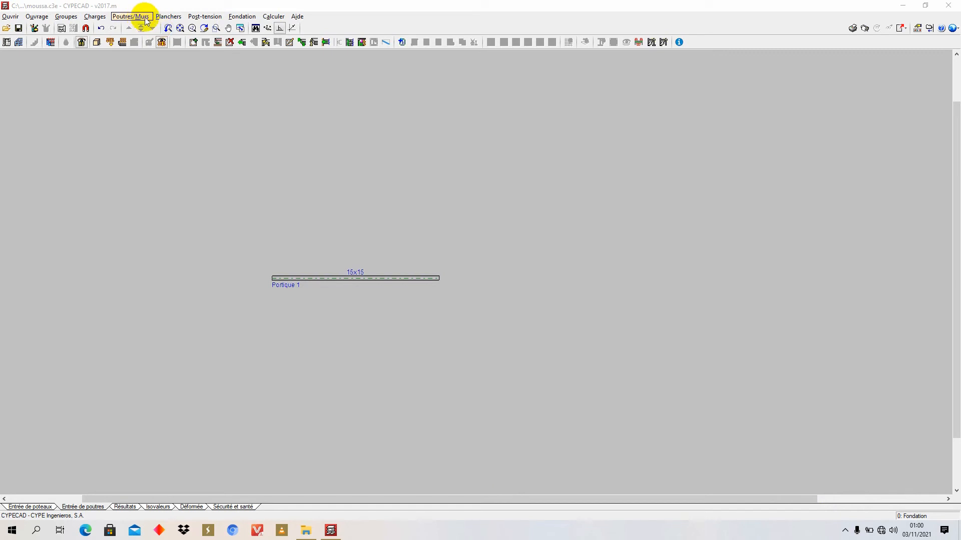
Step: Review the Planchers, Post-tension, Fondation, Calculer, Ouvrir and Aide commands available for beam entry
{"action": "left_click", "coordinate": [145, 18]}
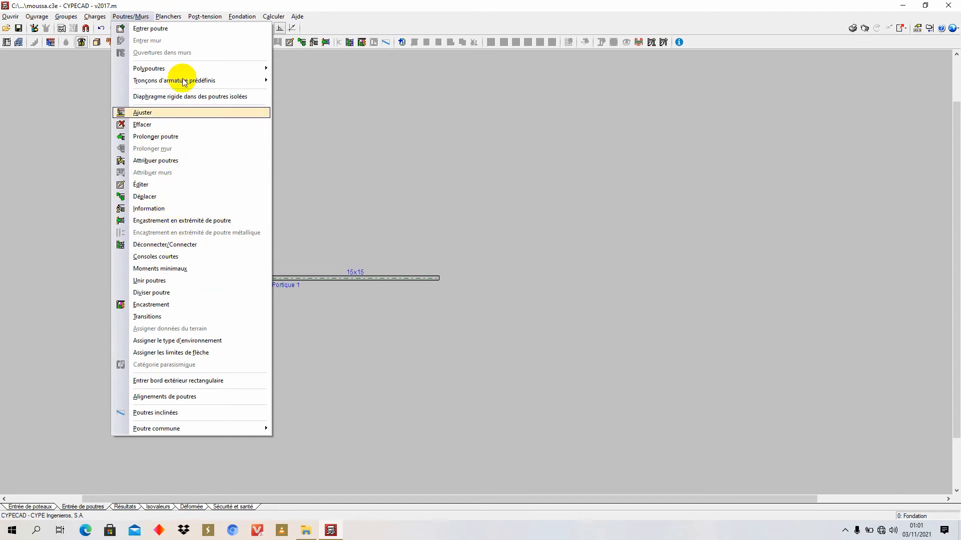
{"action": "mouse_move", "coordinate": [174, 18]}
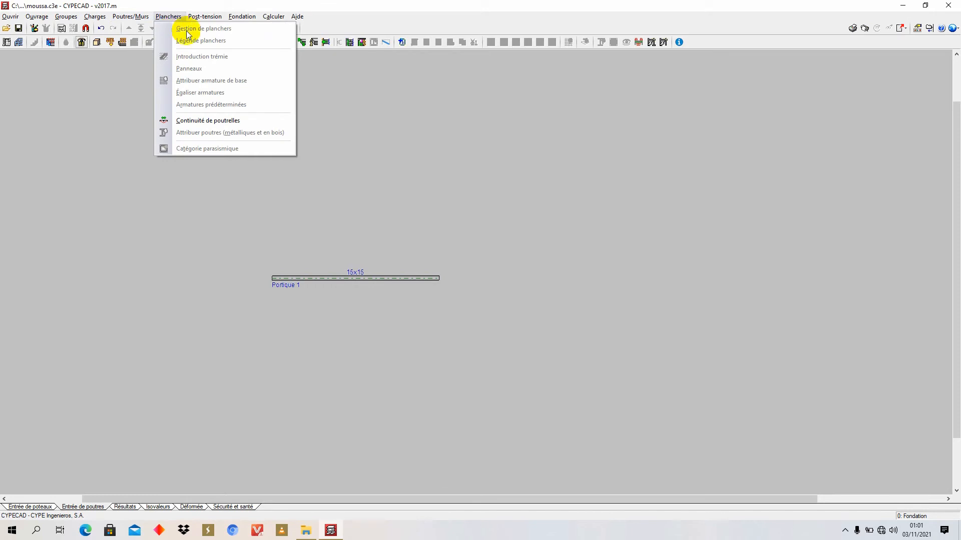
{"action": "left_click", "coordinate": [212, 29]}
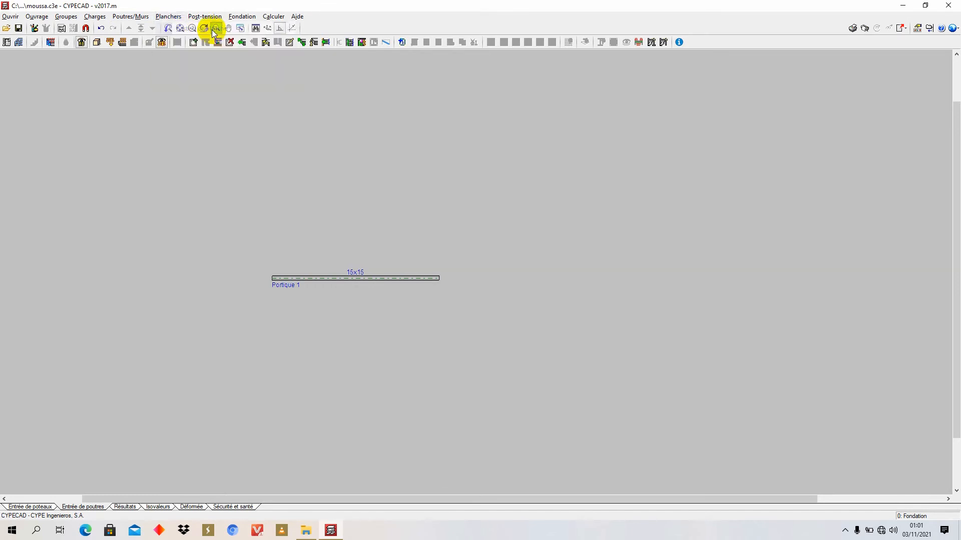
{"action": "left_click", "coordinate": [163, 18]}
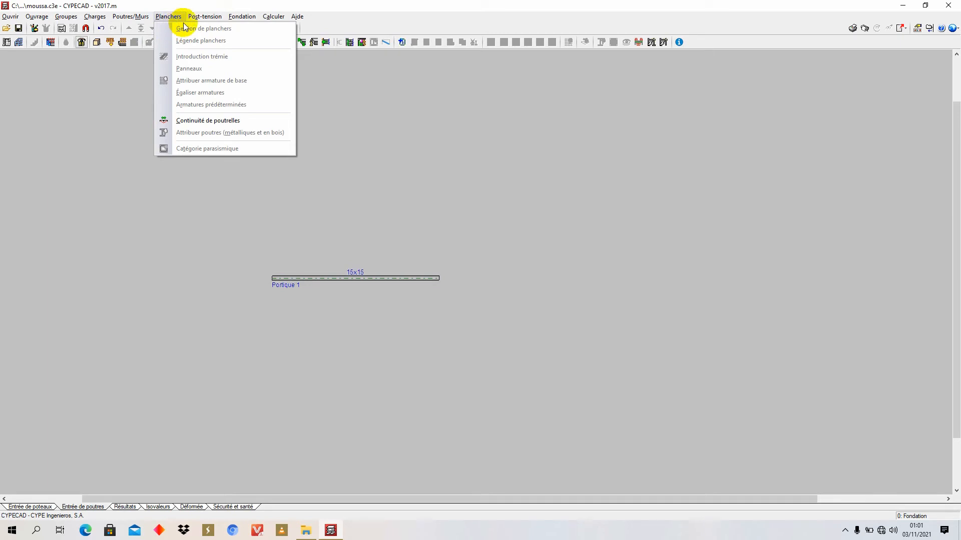
{"action": "mouse_move", "coordinate": [198, 24]}
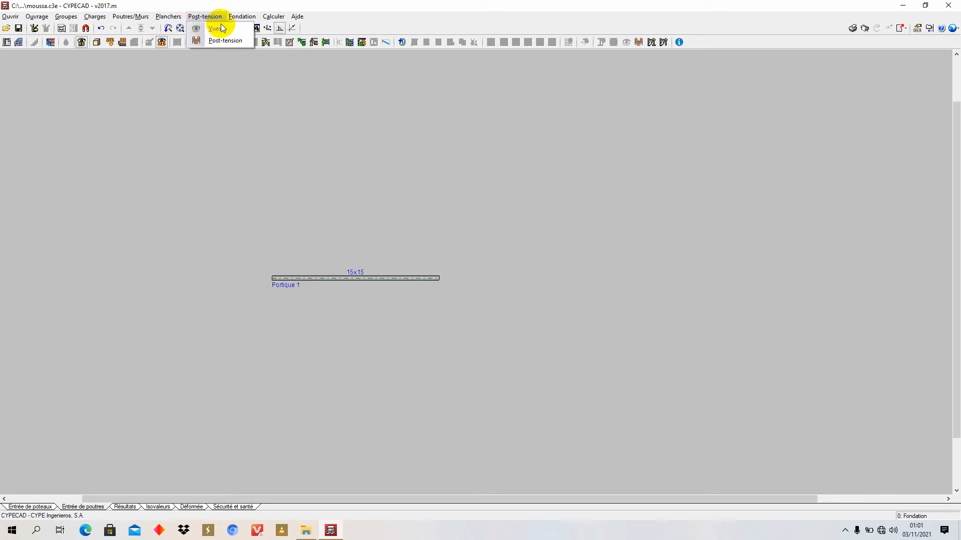
{"action": "mouse_move", "coordinate": [244, 18]}
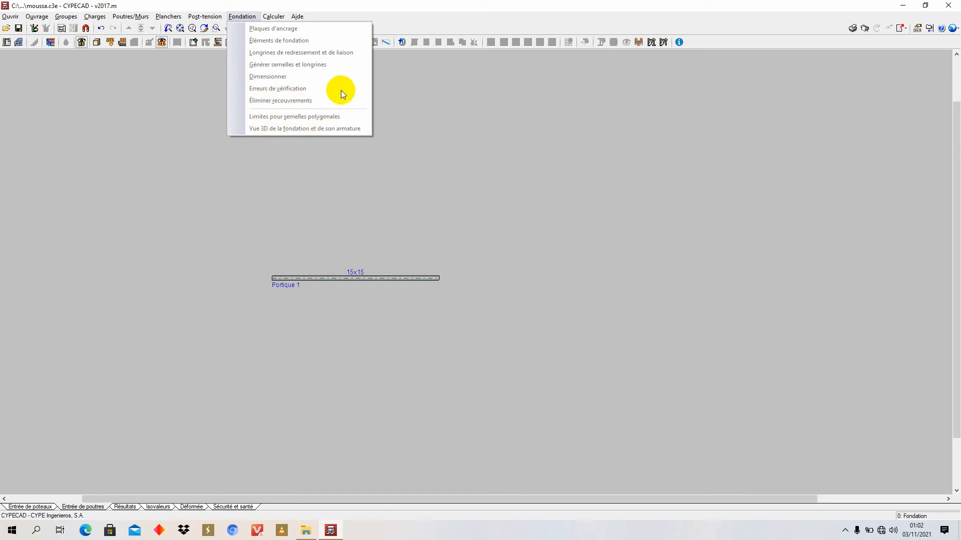
{"action": "mouse_move", "coordinate": [283, 20]}
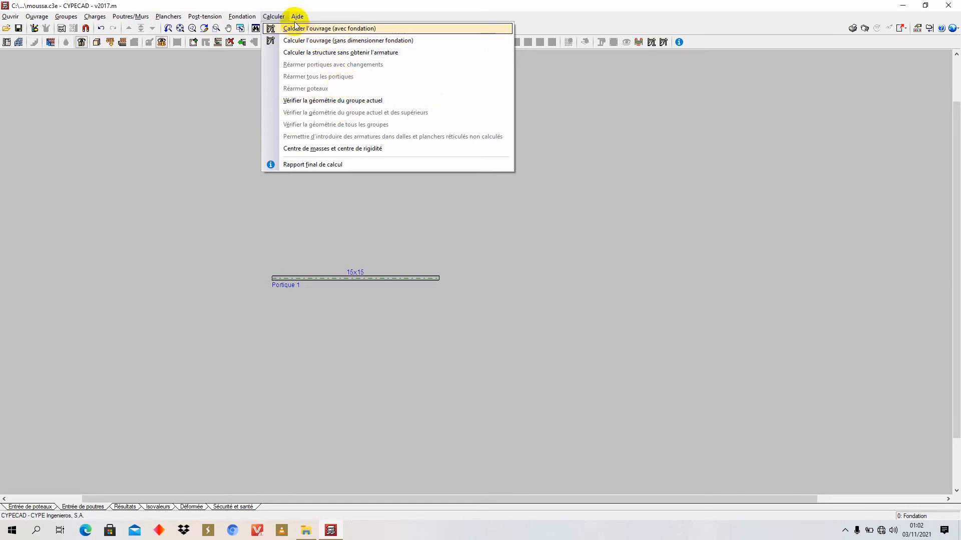
{"action": "mouse_move", "coordinate": [231, 19]}
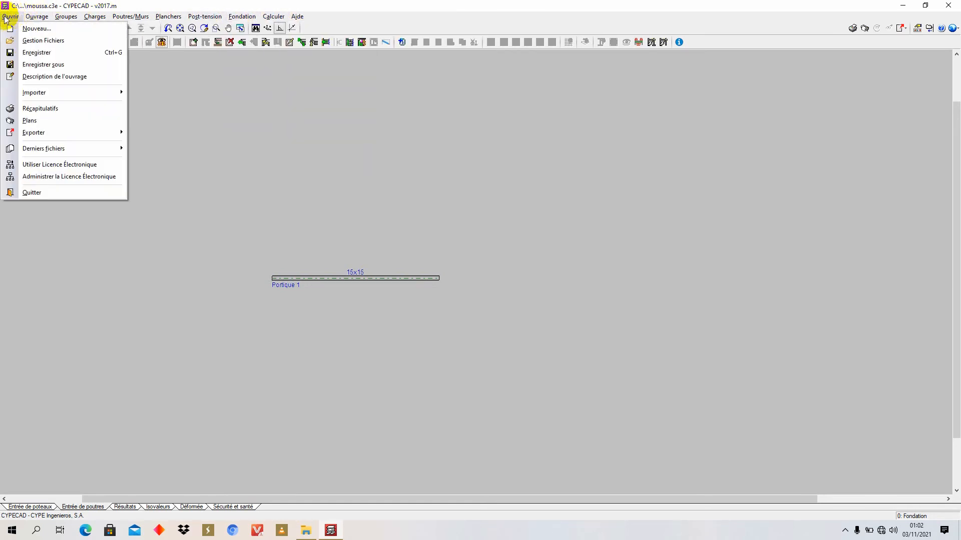
{"action": "mouse_move", "coordinate": [75, 20]}
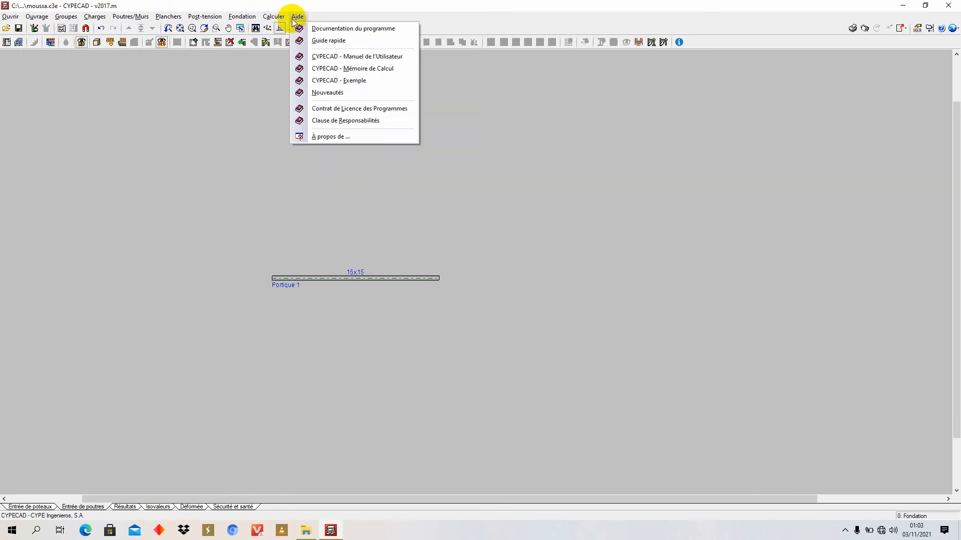
{"action": "left_click", "coordinate": [138, 83]}
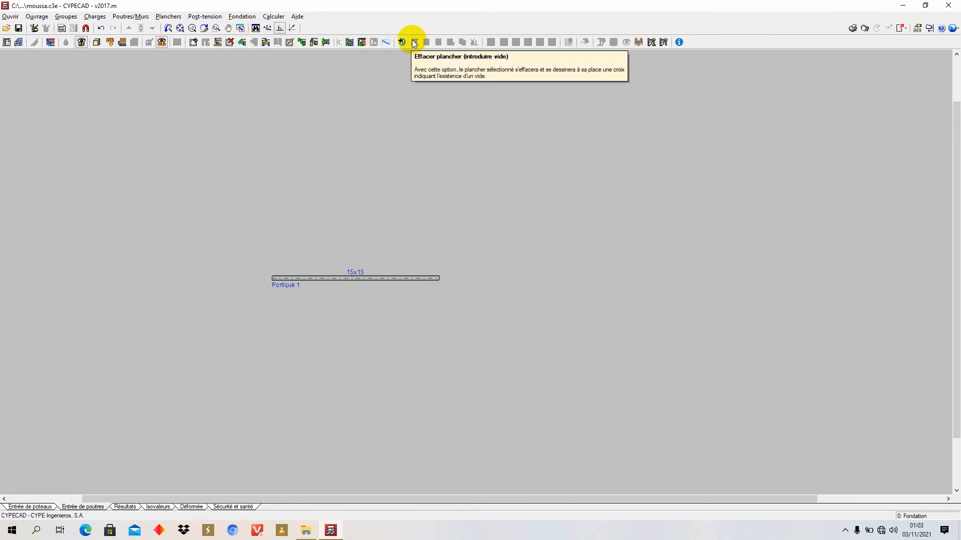
Step: Examine the floor editing tools, such as Effacer plancher and Changer disposition, and compare them with the Planchers commands
{"action": "left_click", "coordinate": [349, 42]}
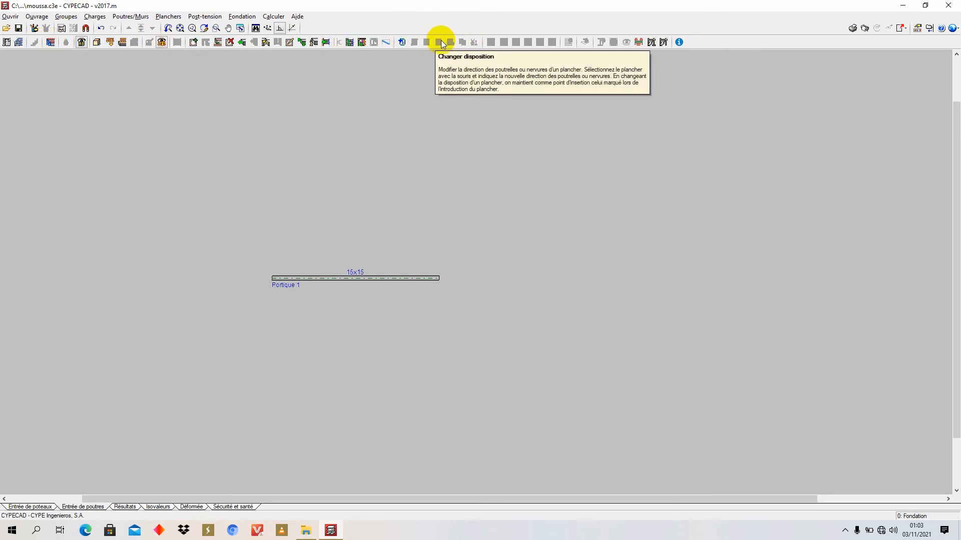
{"action": "left_click", "coordinate": [169, 18]}
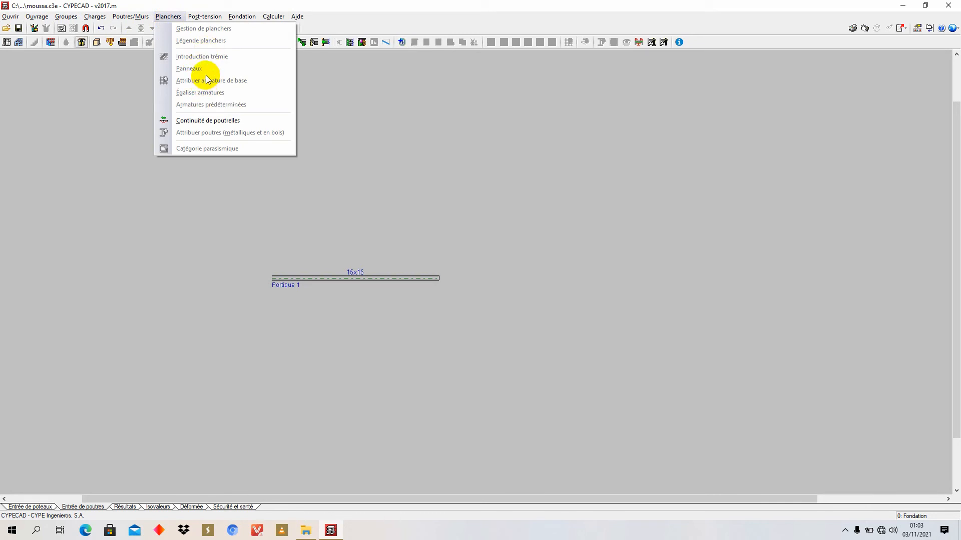
{"action": "left_click", "coordinate": [339, 74]}
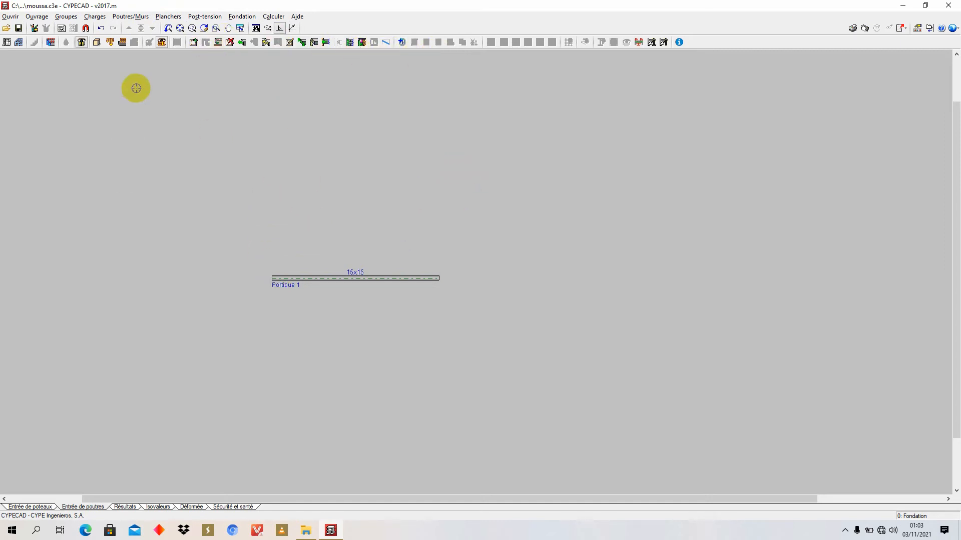
Step: Add three 15x15 beams to the existing horizontal beam to close a rectangular bay in the Fondation group
{"action": "left_click", "coordinate": [194, 42]}
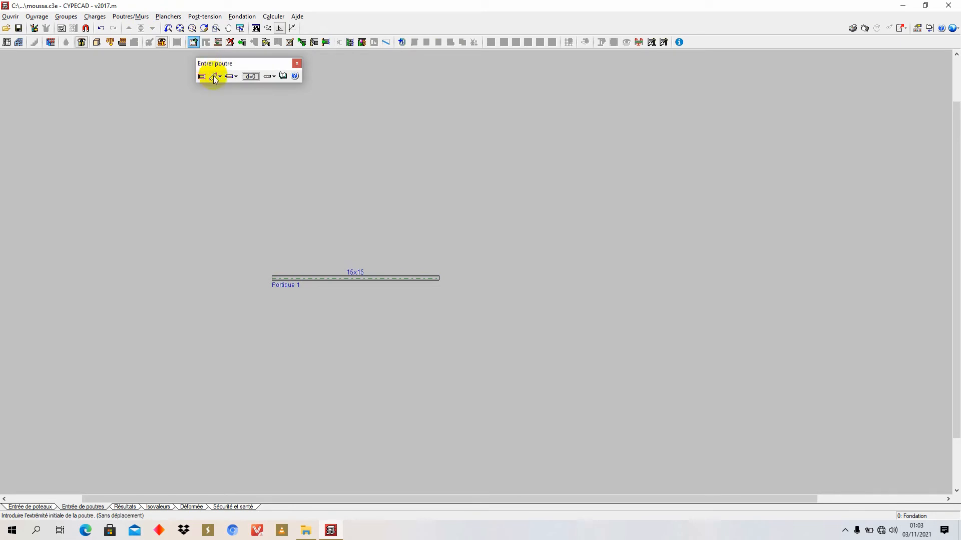
{"action": "left_click", "coordinate": [273, 277]}
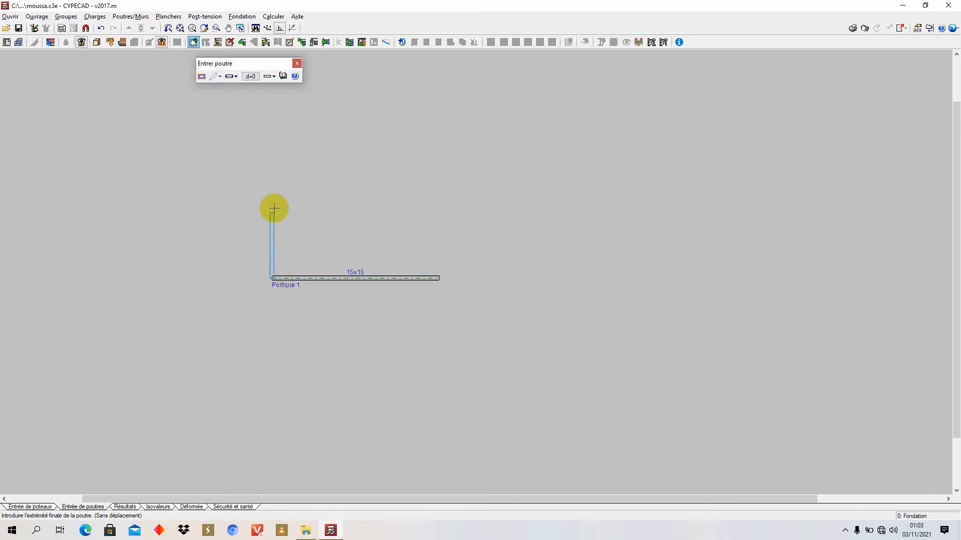
{"action": "left_click", "coordinate": [271, 203]}
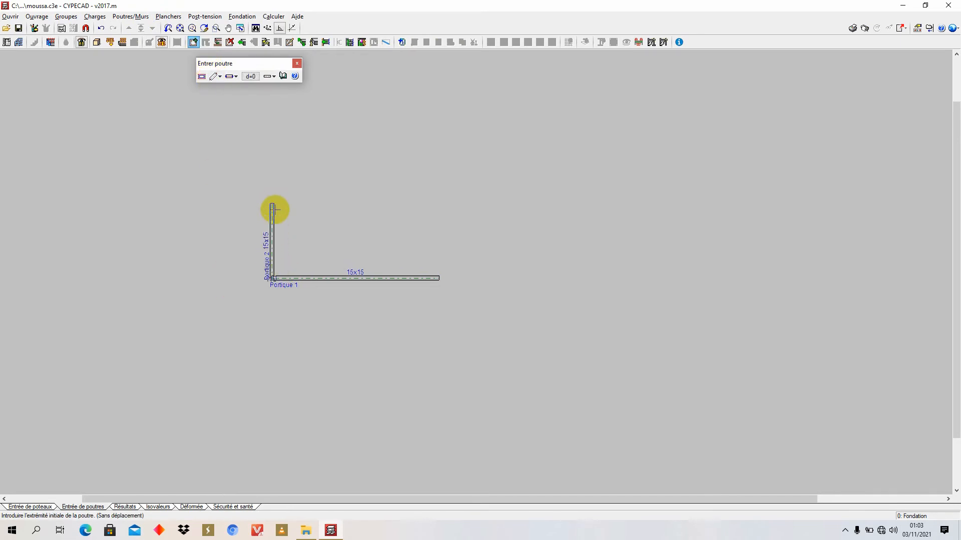
{"action": "left_click", "coordinate": [439, 204]}
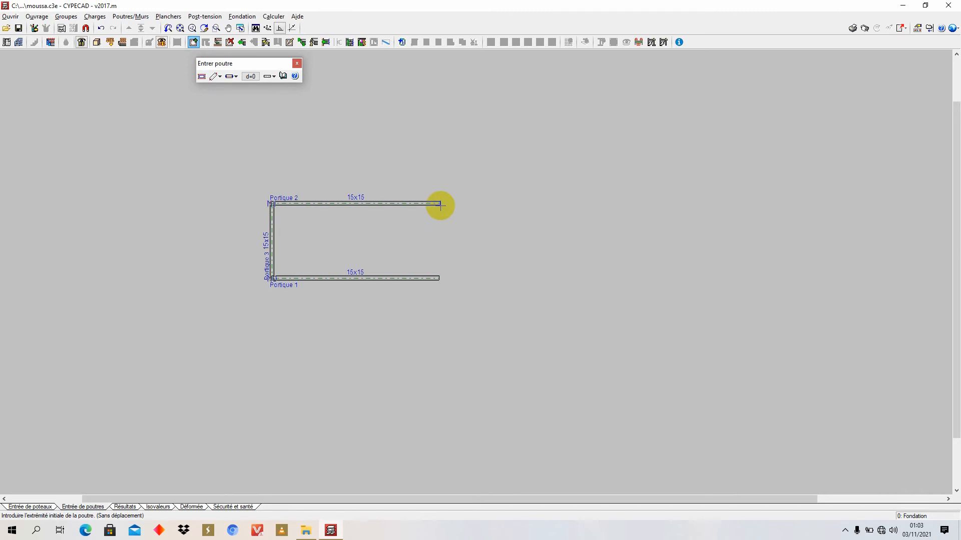
{"action": "left_click", "coordinate": [438, 278]}
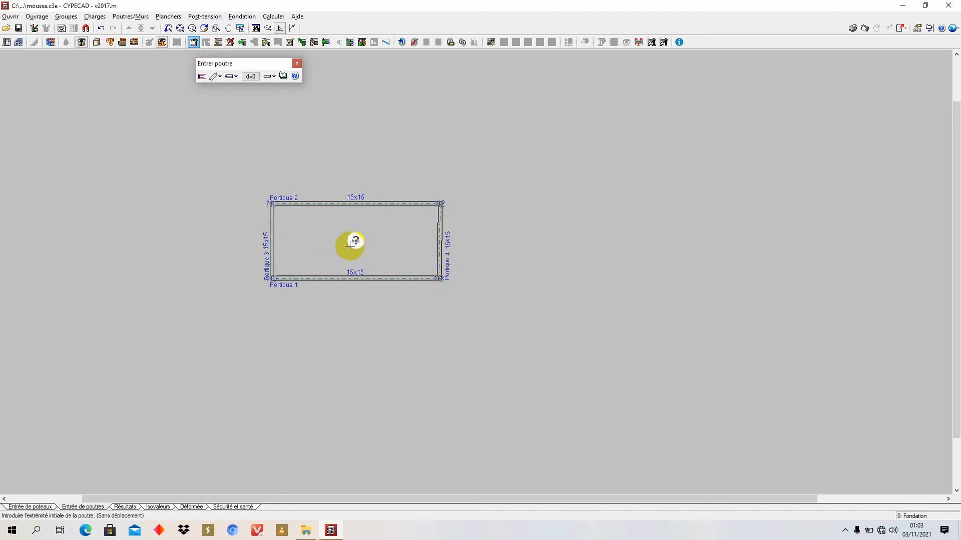
Step: Enter a 15 cm Planchers-dalles floor in the rectangular bay, with its reinforcement direction parallel to a beam
{"action": "scroll", "coordinate": [352, 241], "scroll_direction": "up", "scroll_amount": 1}
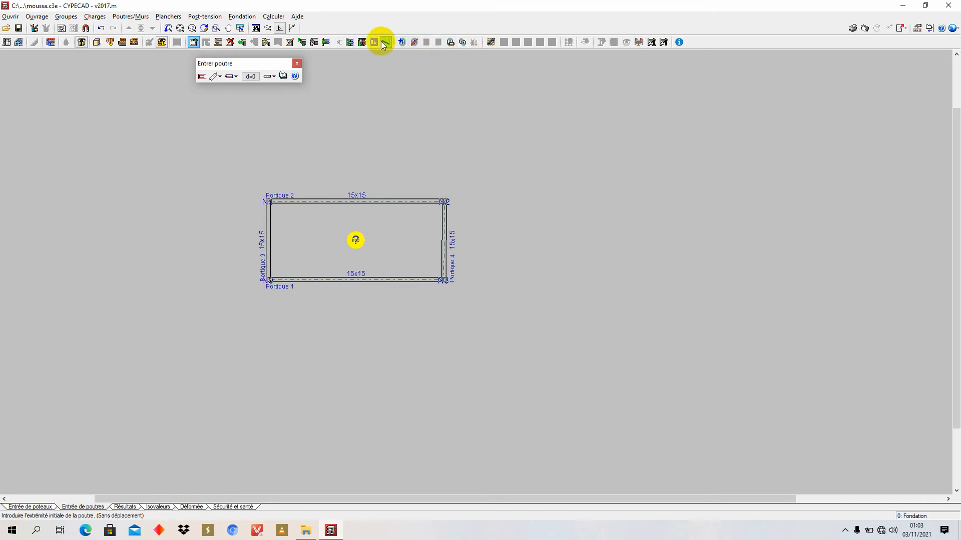
{"action": "left_click", "coordinate": [465, 44]}
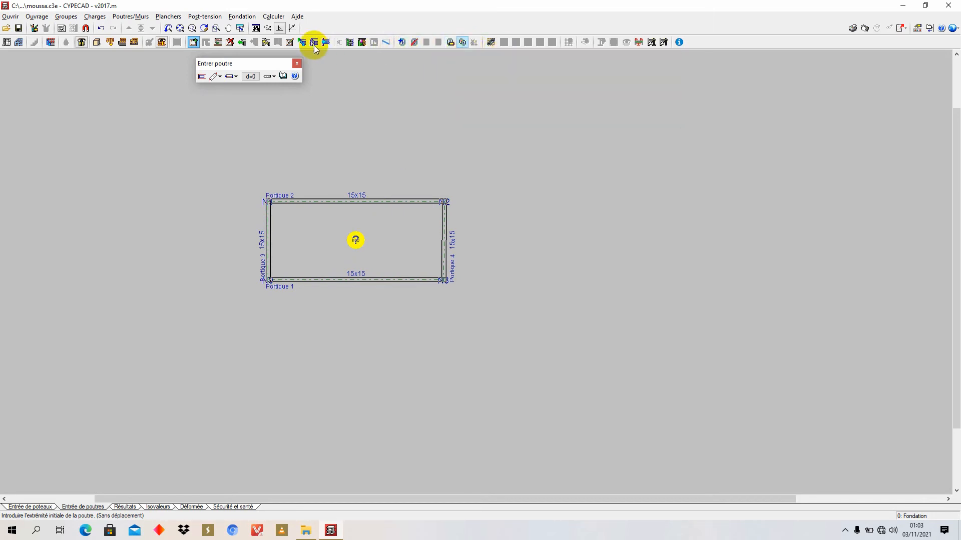
{"action": "left_click", "coordinate": [402, 43]}
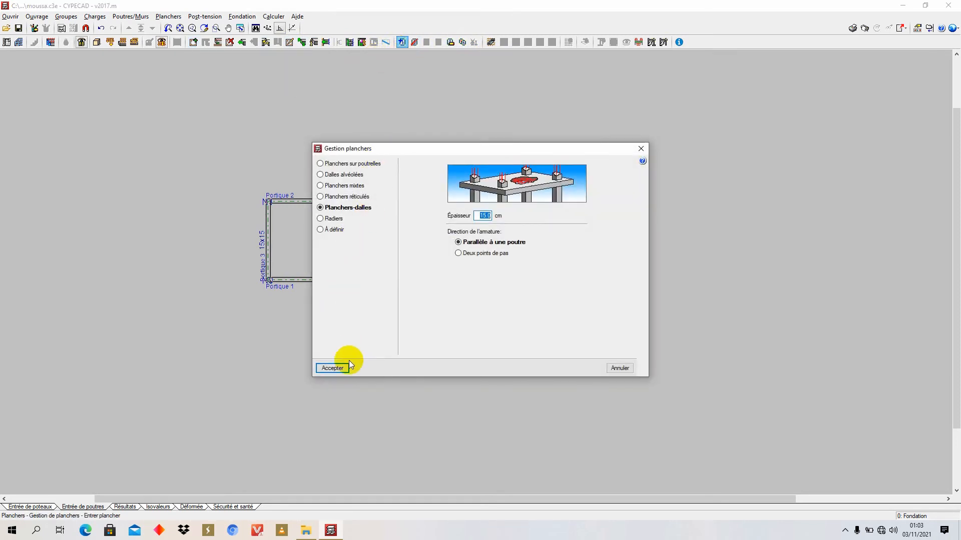
{"action": "left_click", "coordinate": [340, 368]}
{"action": "left_click", "coordinate": [332, 241]}
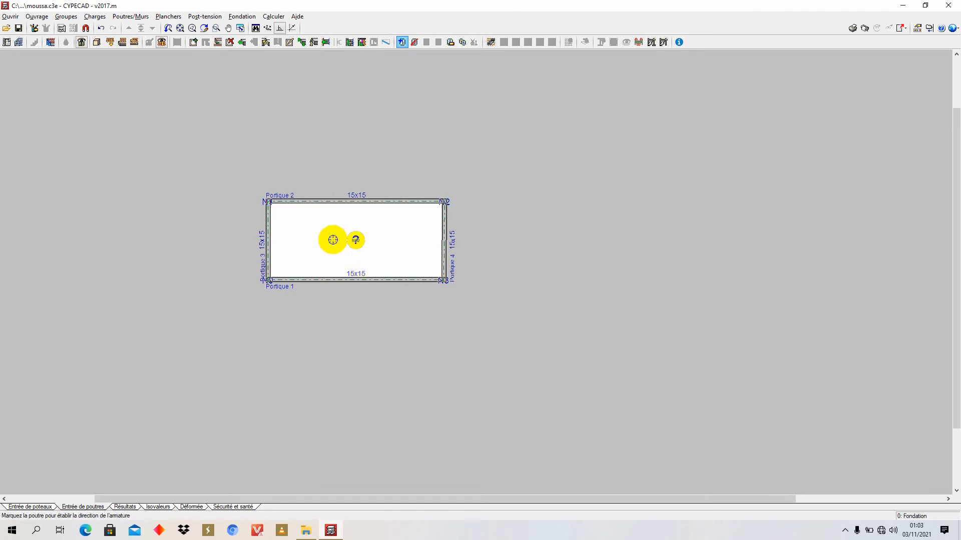
{"action": "left_click", "coordinate": [332, 227]}
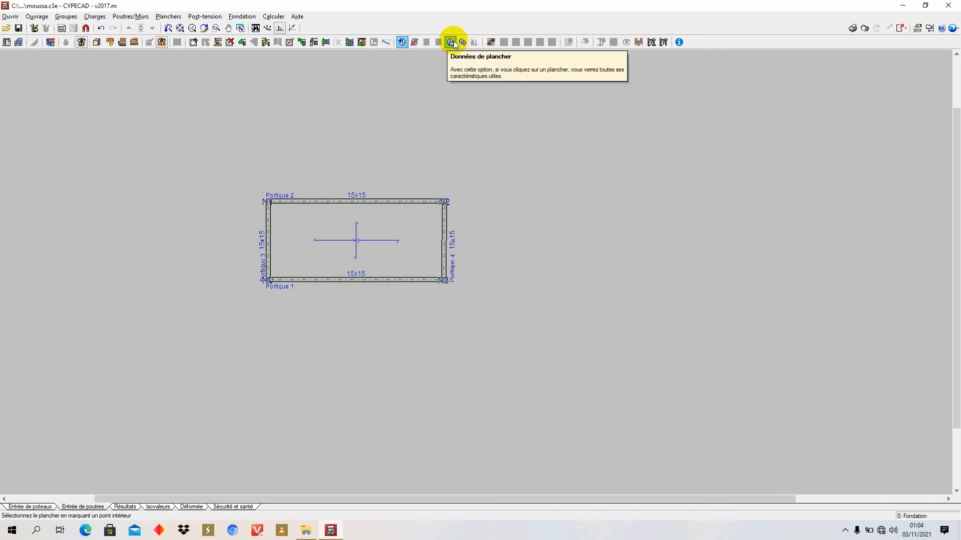
Step: Erase the slab floor from the rectangular bay
{"action": "left_click", "coordinate": [415, 42]}
{"action": "left_click", "coordinate": [409, 230]}
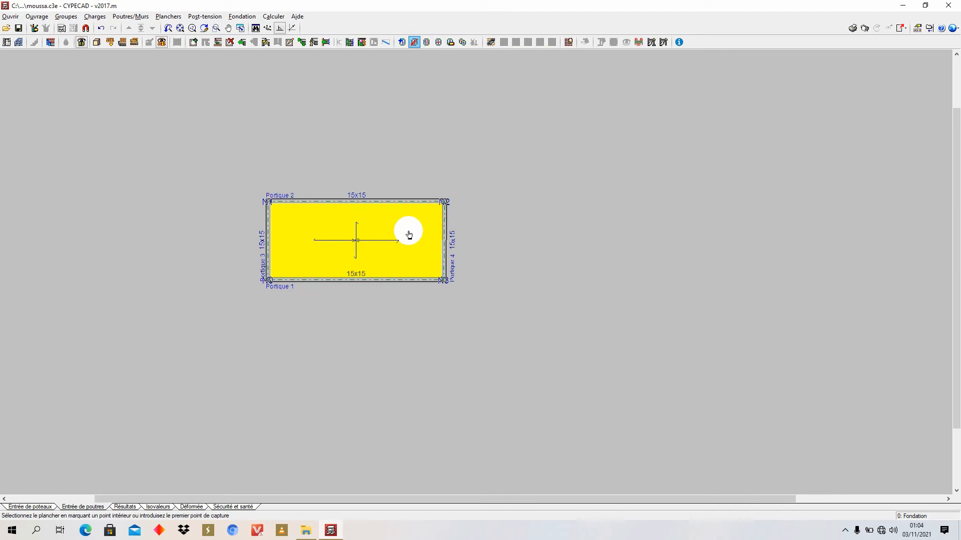
{"action": "right_click", "coordinate": [409, 233]}
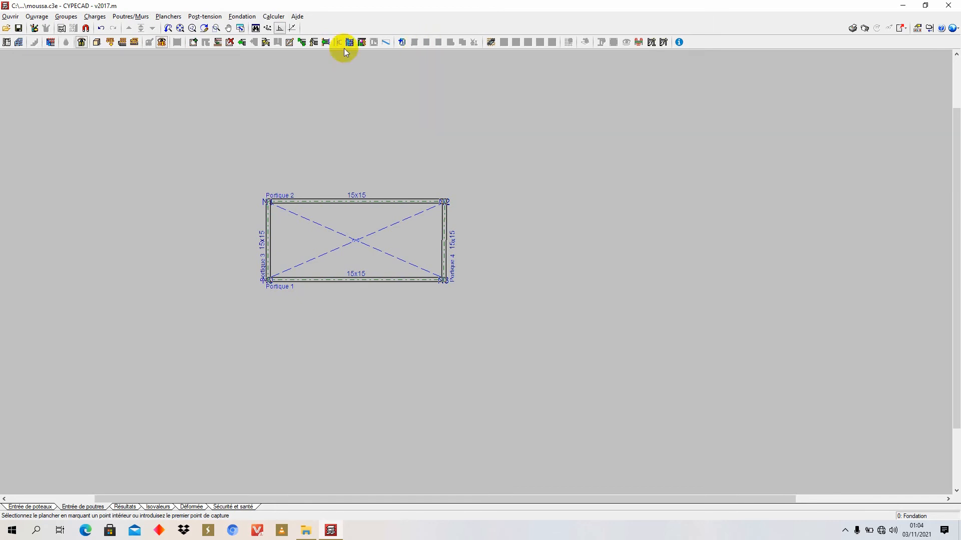
Step: Delete all four beams of the rectangle with one capture window
{"action": "left_click", "coordinate": [228, 42]}
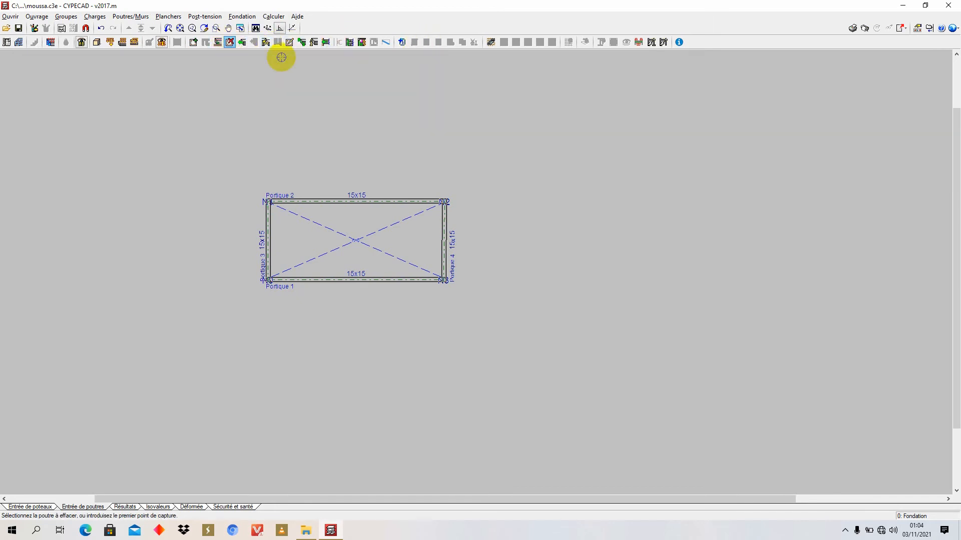
{"action": "left_click", "coordinate": [466, 298]}
{"action": "left_click", "coordinate": [201, 141]}
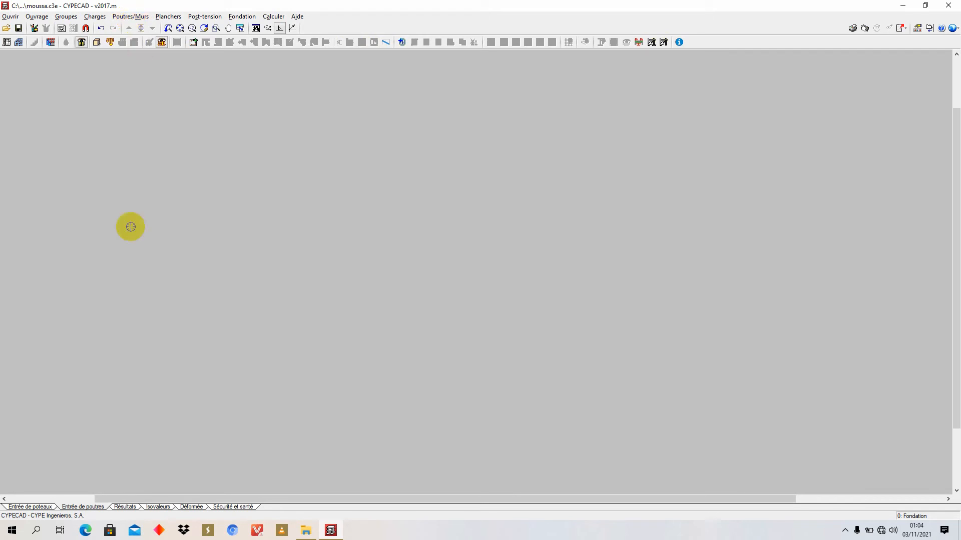
Step: In Entrée de poteaux, insert one Libres level Plancher 1 with height 2.00 m, use category A, and Q and G of 0.00 kN/m²
{"action": "left_click", "coordinate": [19, 507]}
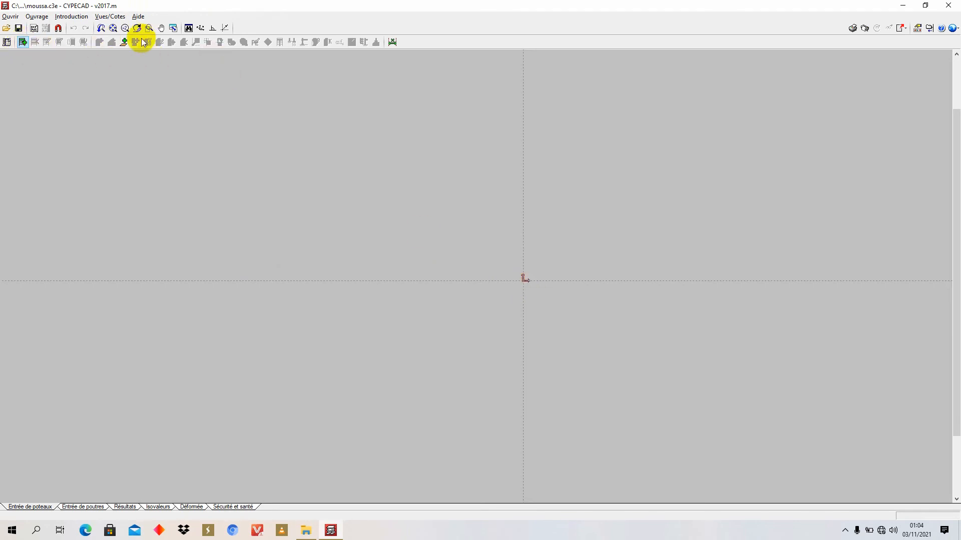
{"action": "left_click", "coordinate": [22, 41]}
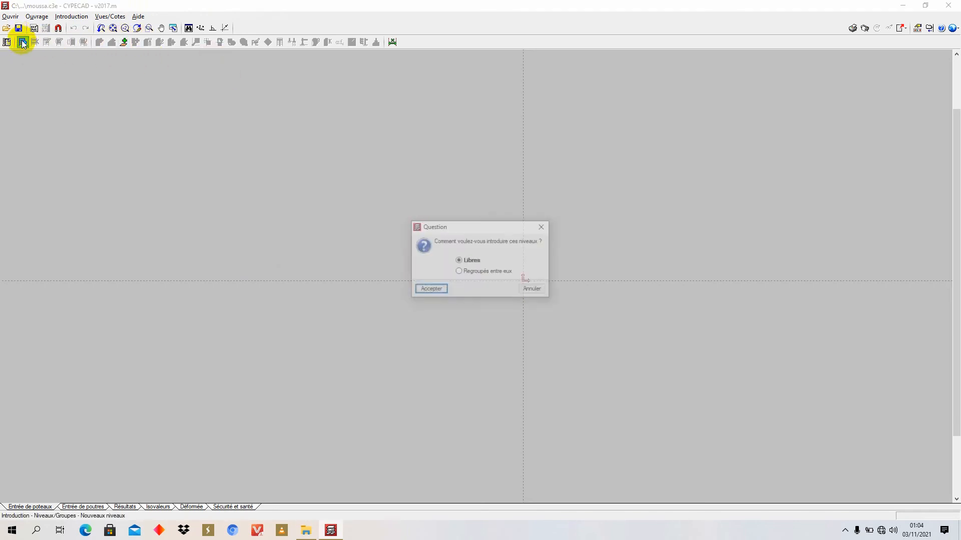
{"action": "left_click", "coordinate": [439, 291]}
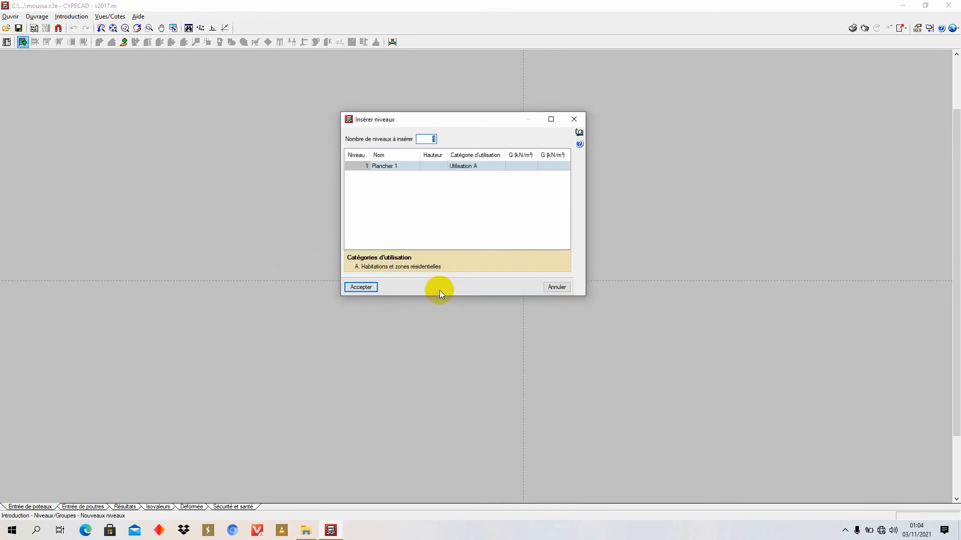
{"action": "left_click", "coordinate": [429, 166]}
{"action": "type", "text": "2"}
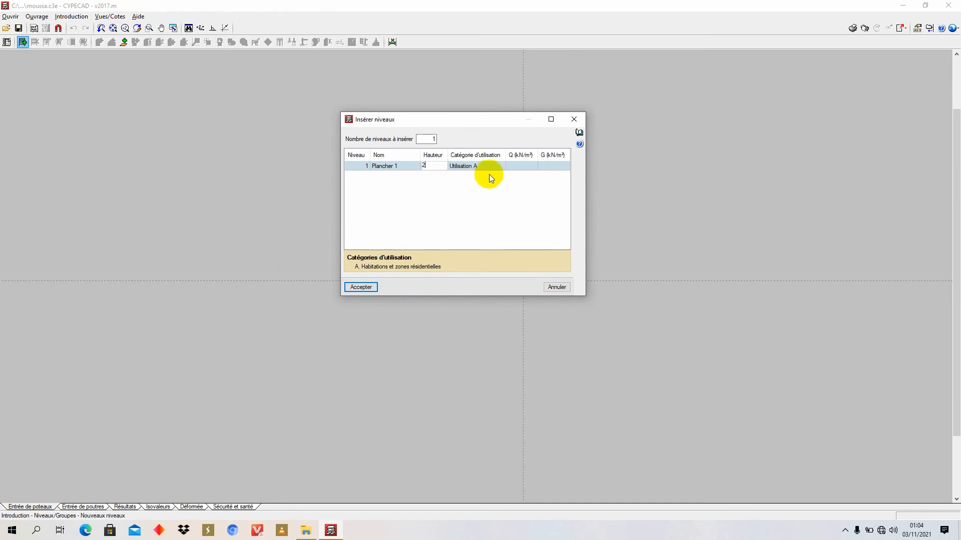
{"action": "left_click", "coordinate": [515, 165]}
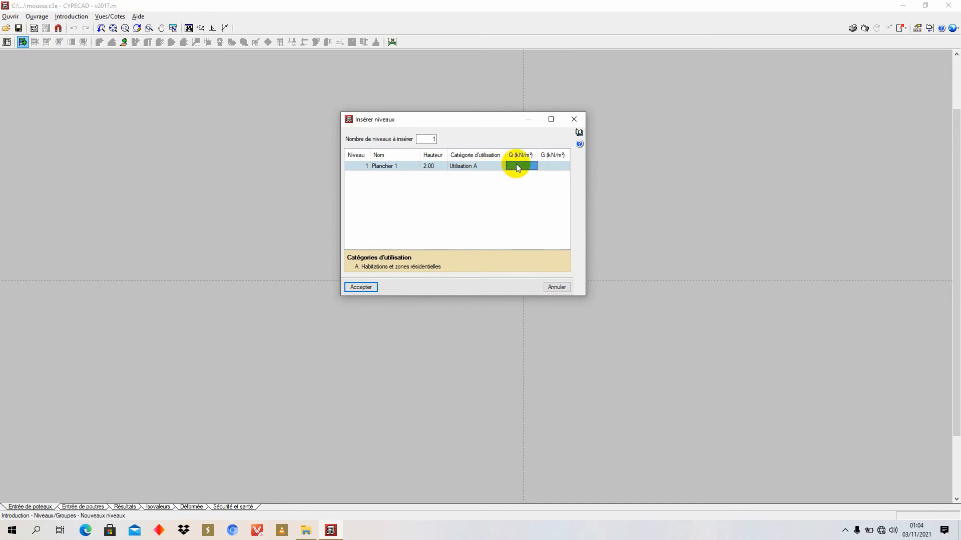
{"action": "left_click", "coordinate": [547, 166]}
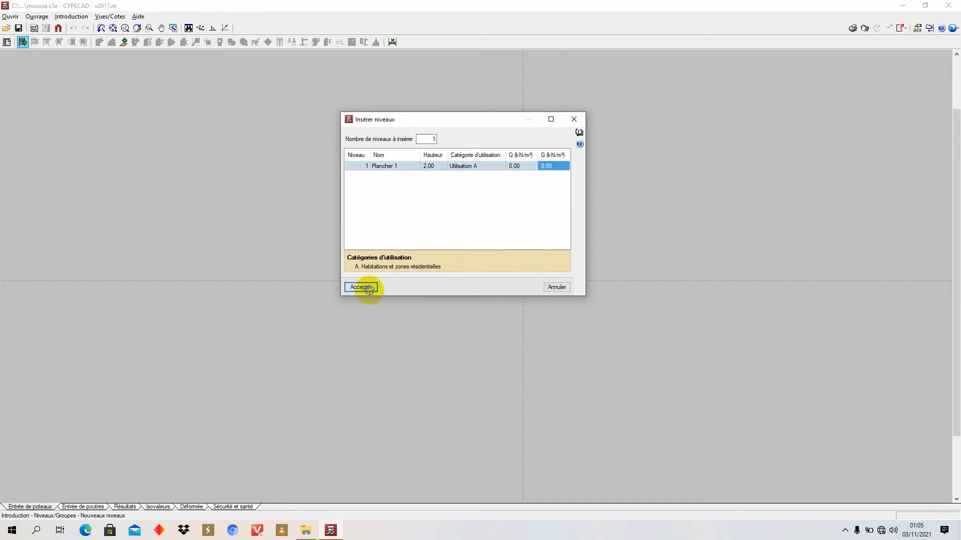
{"action": "left_click", "coordinate": [362, 286]}
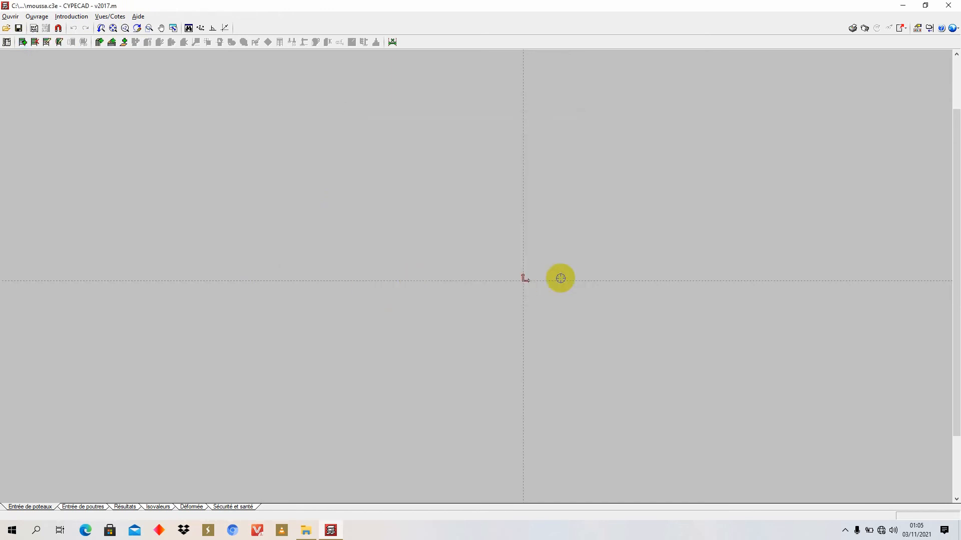
Step: Place a 20 x 20 cm column P1 from Fondation to Plancher 1 at the origin, with external fixity
{"action": "left_click", "coordinate": [99, 42]}
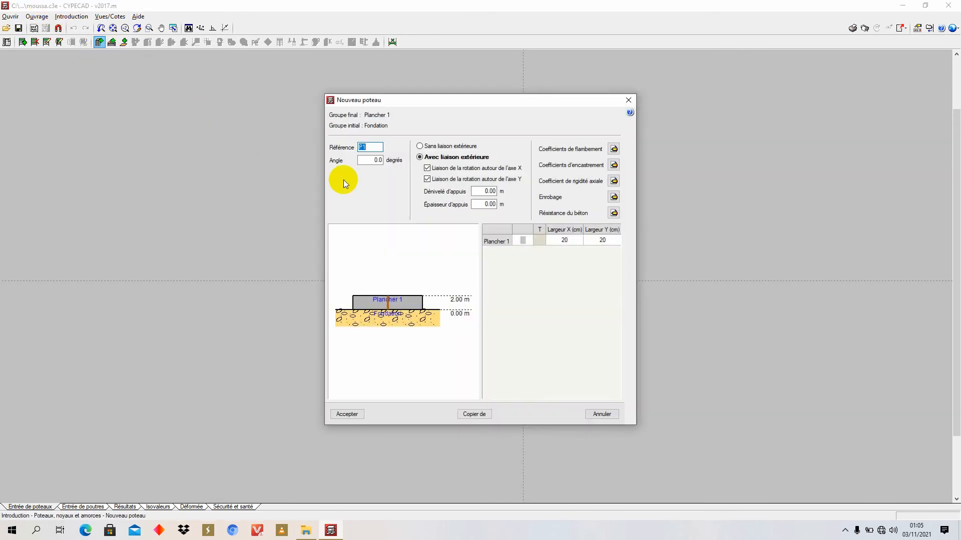
{"action": "left_click", "coordinate": [357, 411]}
{"action": "left_click", "coordinate": [523, 279]}
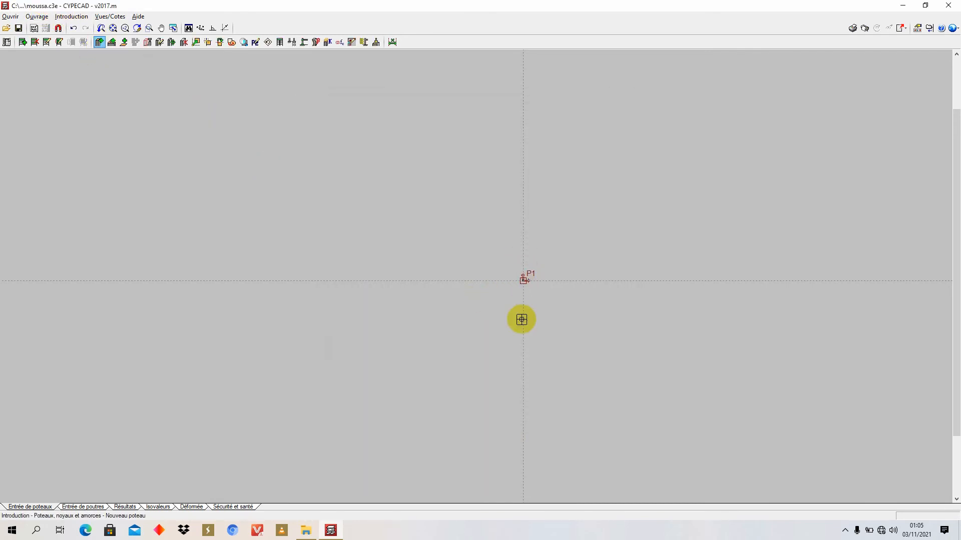
{"action": "scroll", "coordinate": [528, 282], "scroll_direction": "up", "scroll_amount": 2}
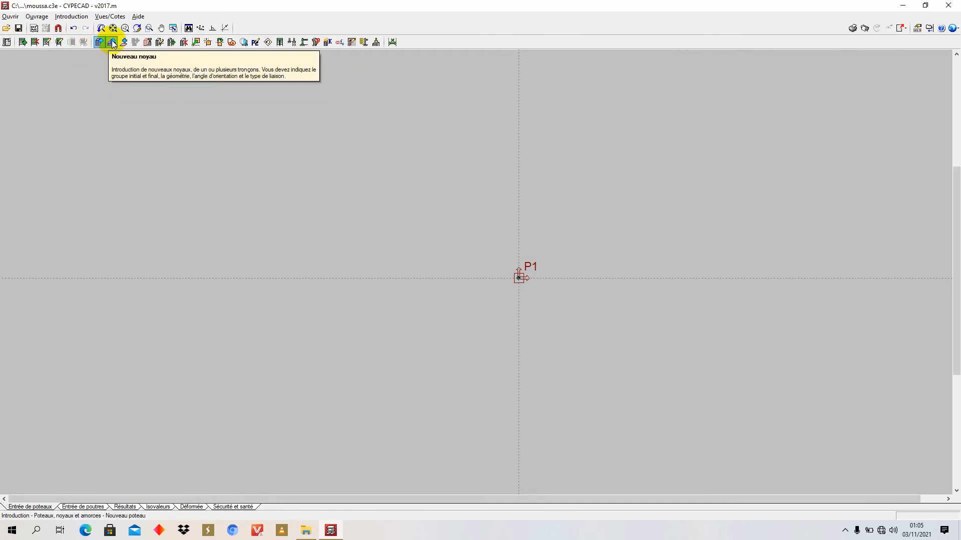
Step: Examine the editing properties of column P1 and close them without changes
{"action": "left_click", "coordinate": [159, 43]}
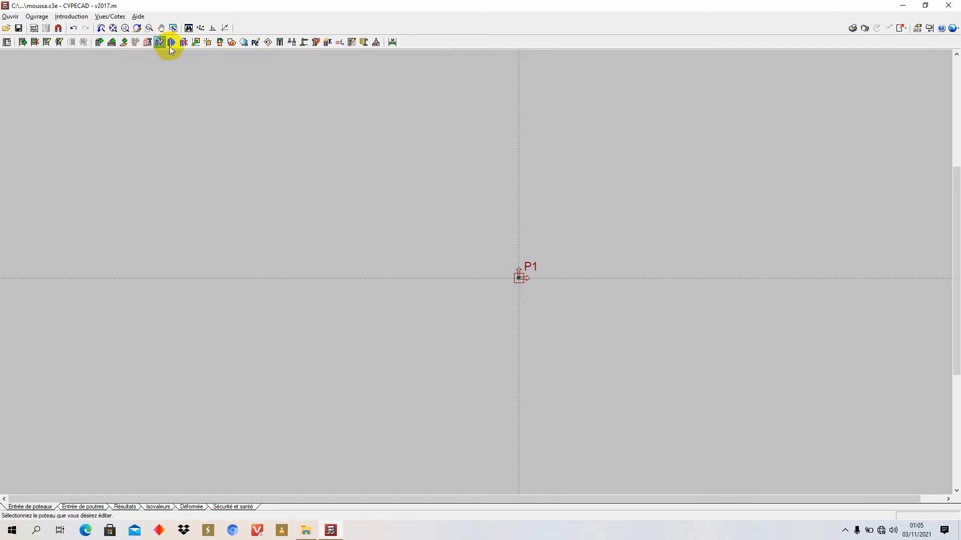
{"action": "left_click", "coordinate": [515, 279]}
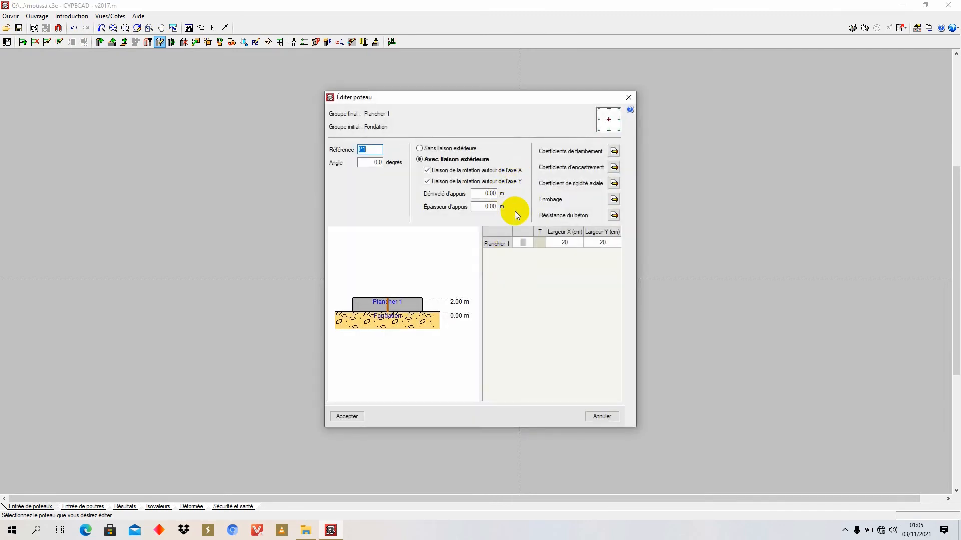
{"action": "left_click", "coordinate": [627, 100]}
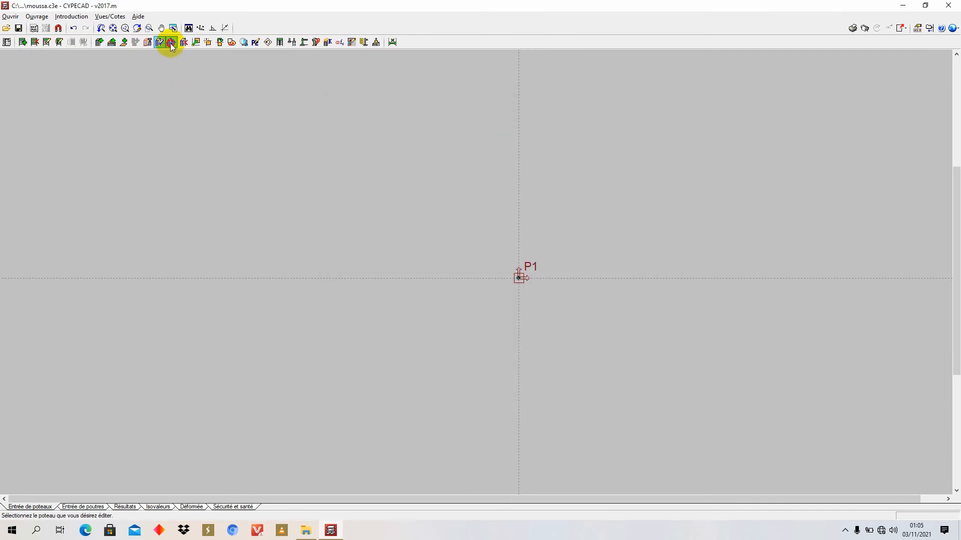
Step: Delete column P1 using a capture window around it
{"action": "left_click", "coordinate": [184, 42]}
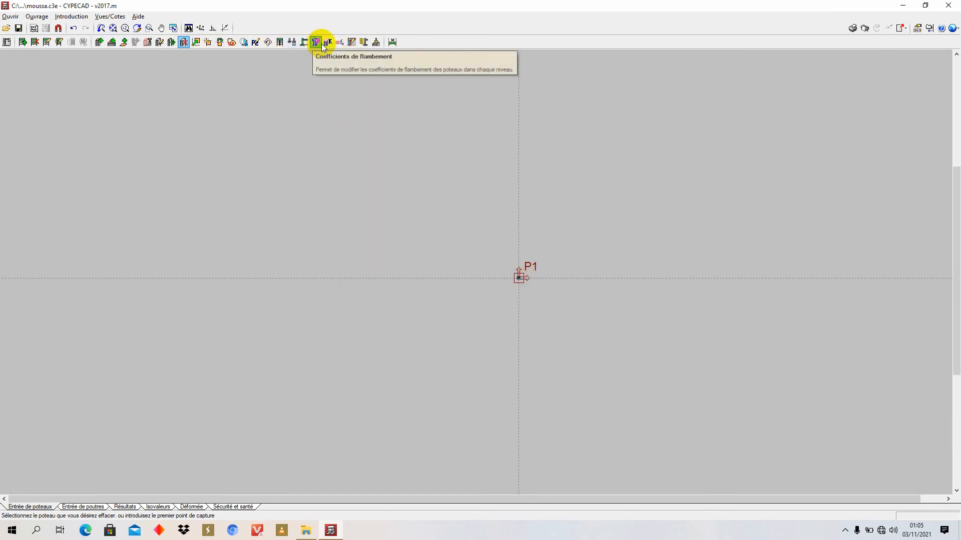
{"action": "left_click", "coordinate": [566, 339]}
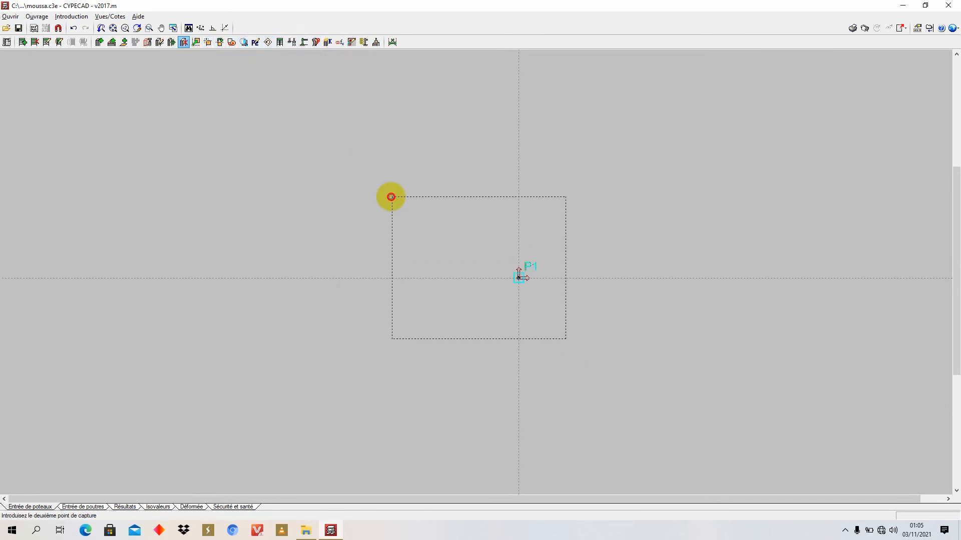
{"action": "left_click", "coordinate": [391, 196]}
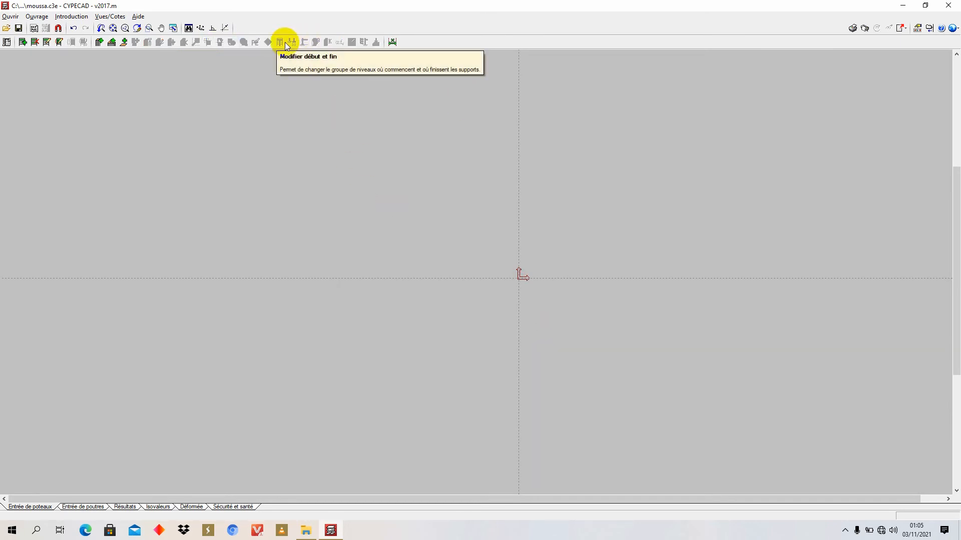
Step: In Entrée de poutres, examine the file commands and the export formats, such as IFC, Tekla Structures and ADFER
{"action": "left_click", "coordinate": [85, 507]}
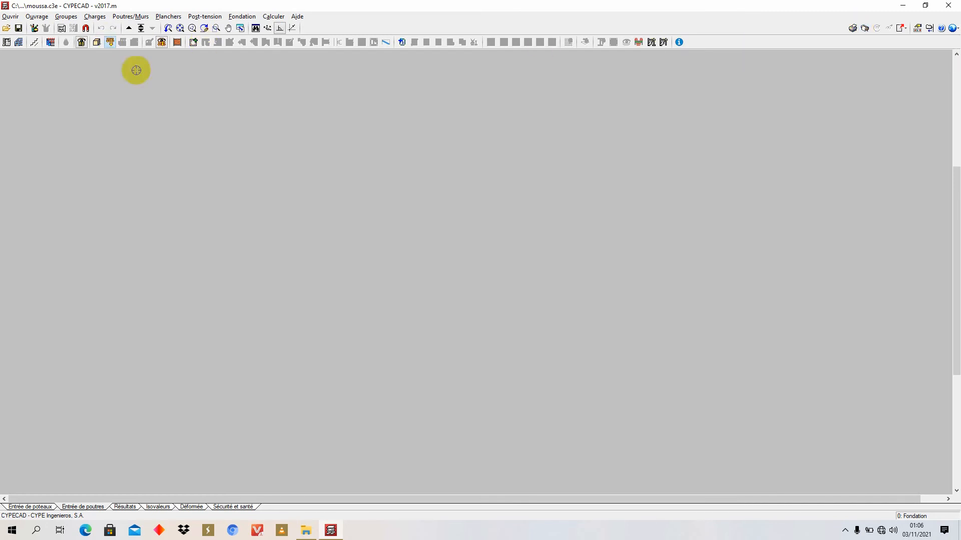
{"action": "left_click", "coordinate": [11, 17]}
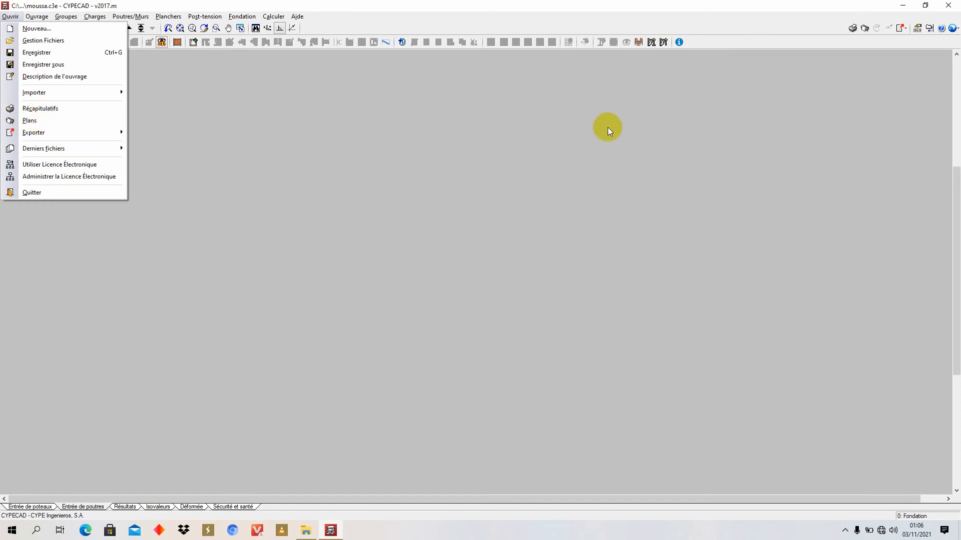
{"action": "left_click", "coordinate": [607, 127]}
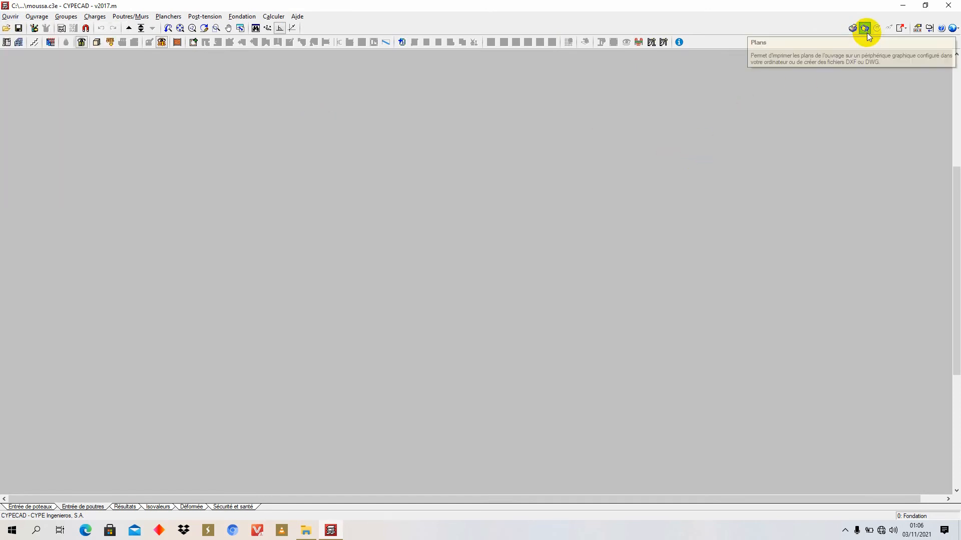
{"action": "left_click", "coordinate": [900, 29]}
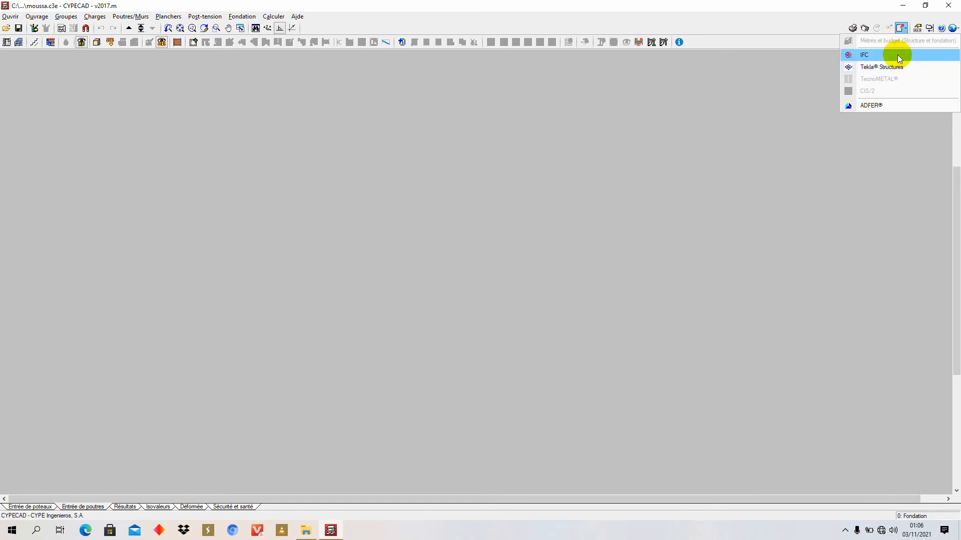
{"action": "left_click", "coordinate": [10, 17]}
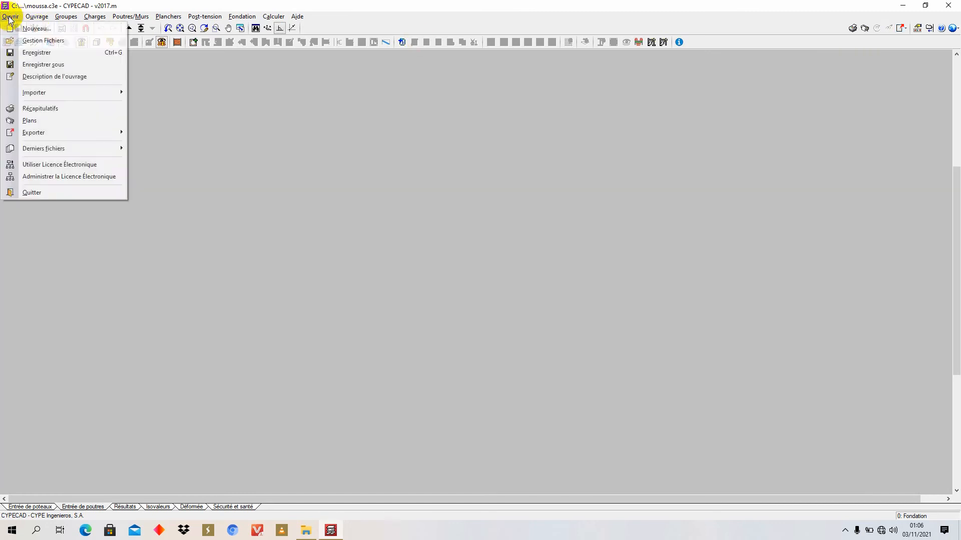
{"action": "mouse_move", "coordinate": [53, 133]}
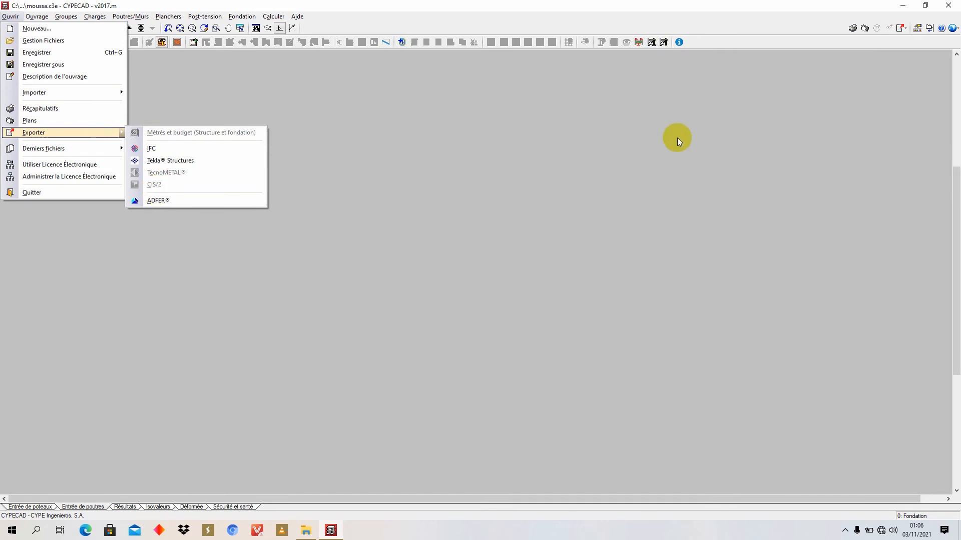
{"action": "left_click", "coordinate": [630, 137]}
Step: Review the remaining Entrée de poutres commands, from project and load commands through to the help documentation
{"action": "left_click", "coordinate": [37, 16]}
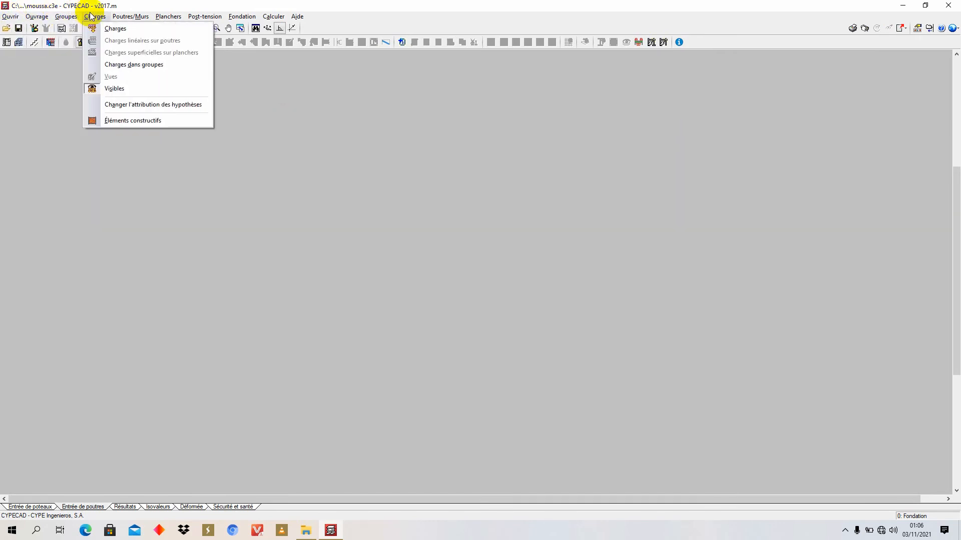
{"action": "mouse_move", "coordinate": [138, 16]}
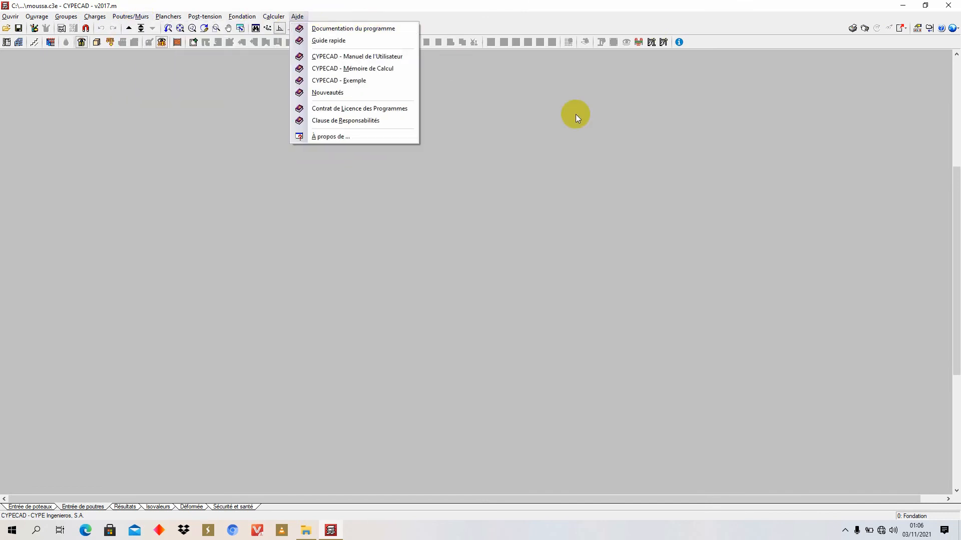
{"action": "left_click", "coordinate": [602, 92]}
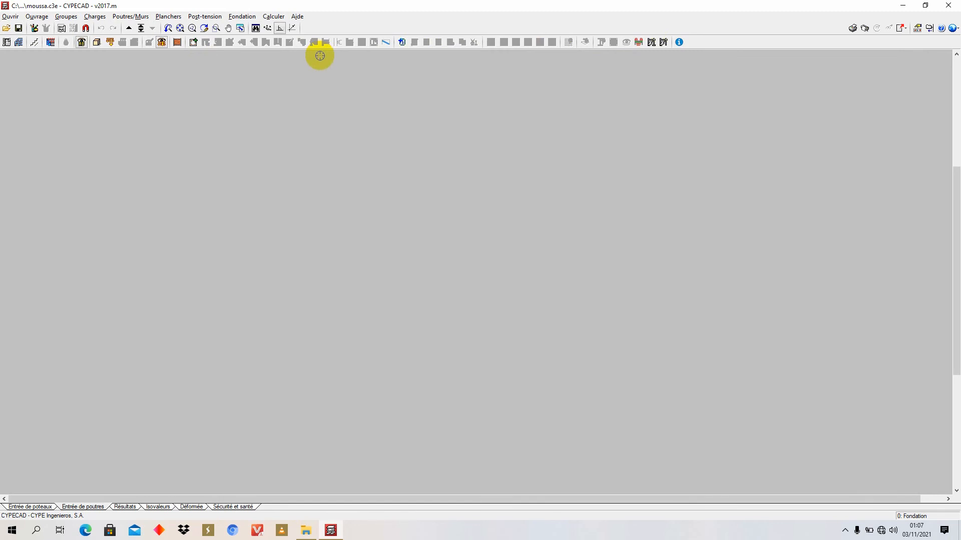
Step: In Résultats, examine the file, load, envelope curve and column/core commands
{"action": "left_click", "coordinate": [125, 507]}
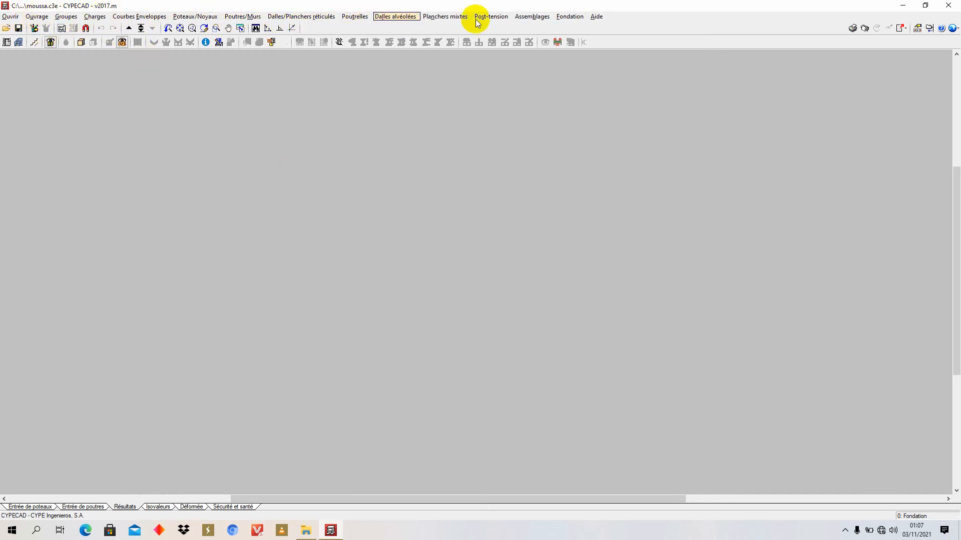
{"action": "left_click", "coordinate": [18, 18]}
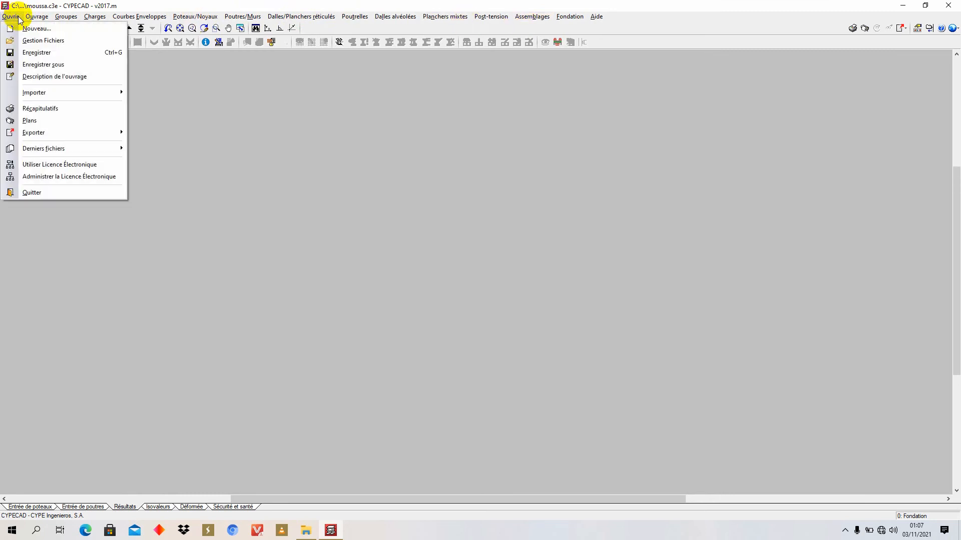
{"action": "mouse_move", "coordinate": [40, 19]}
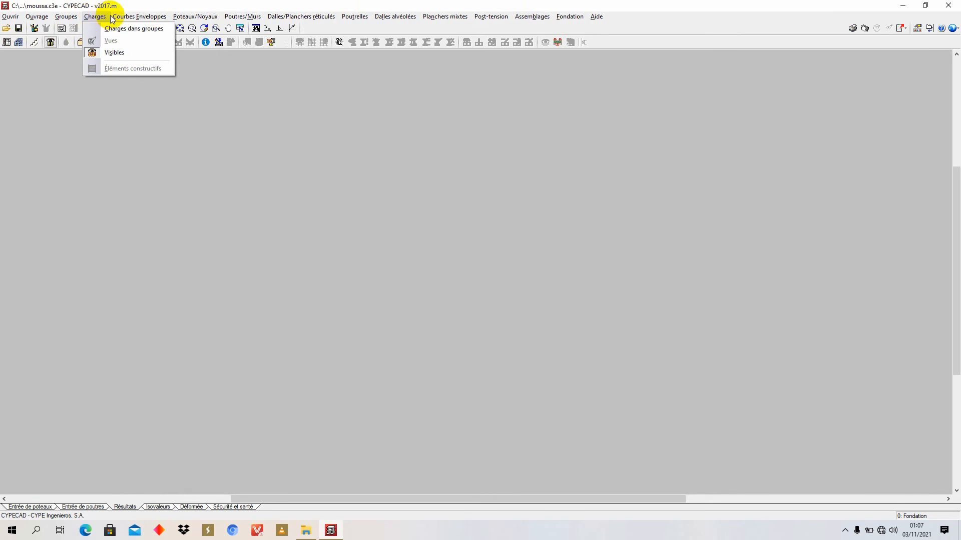
{"action": "mouse_move", "coordinate": [143, 21]}
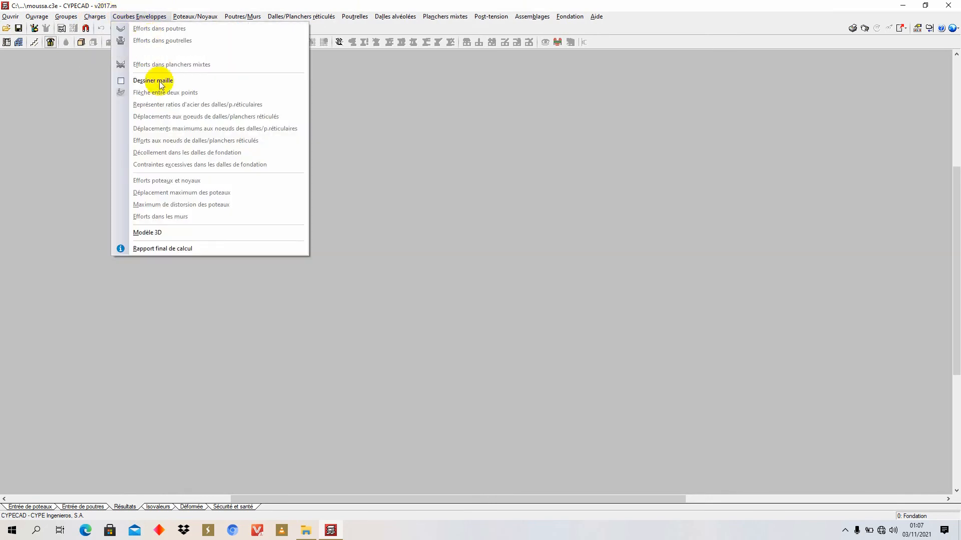
{"action": "left_click", "coordinate": [149, 140]}
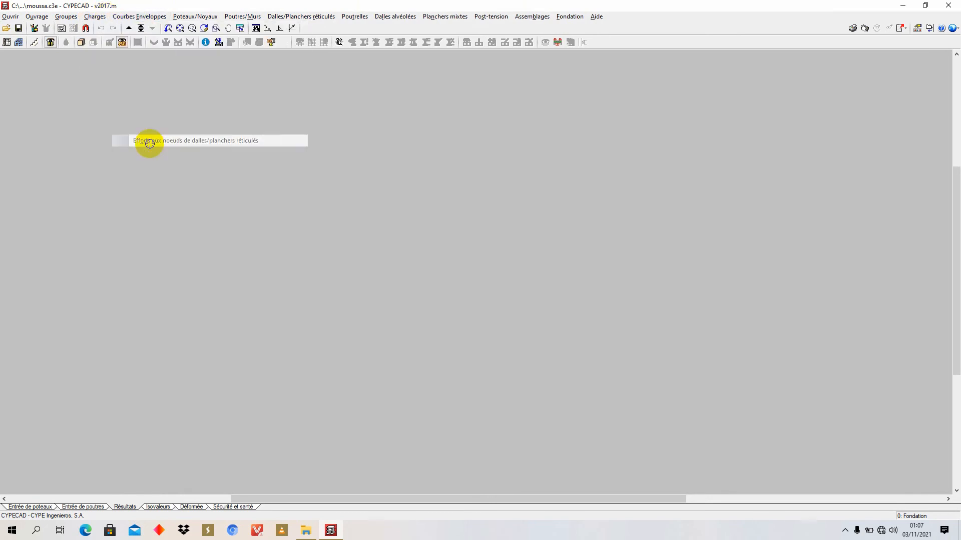
{"action": "left_click", "coordinate": [139, 16]}
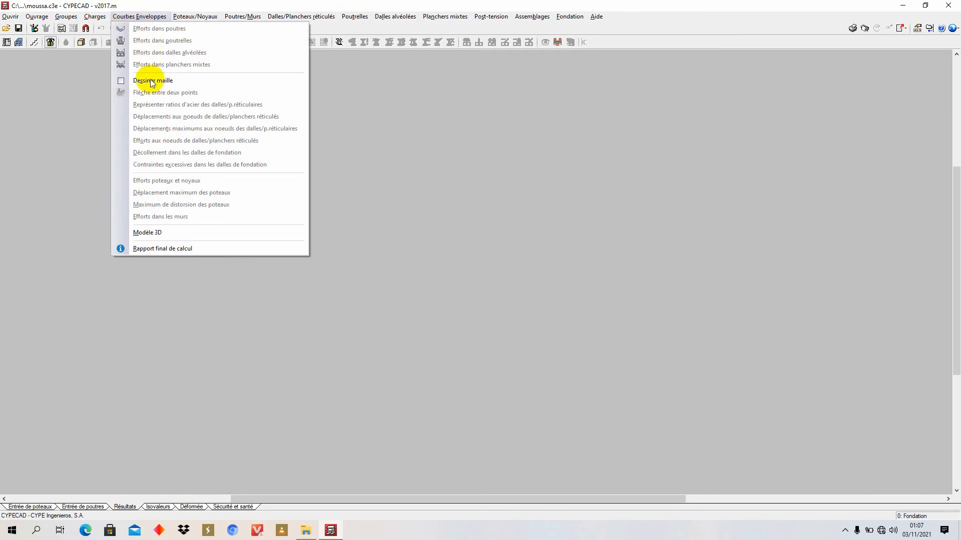
{"action": "left_click", "coordinate": [183, 17]}
{"action": "left_click", "coordinate": [183, 17]}
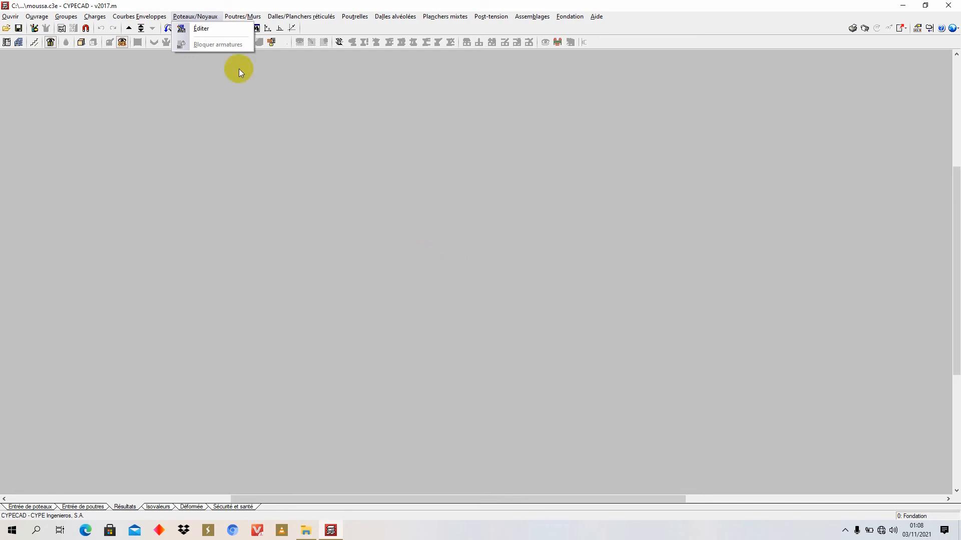
{"action": "left_click", "coordinate": [197, 17]}
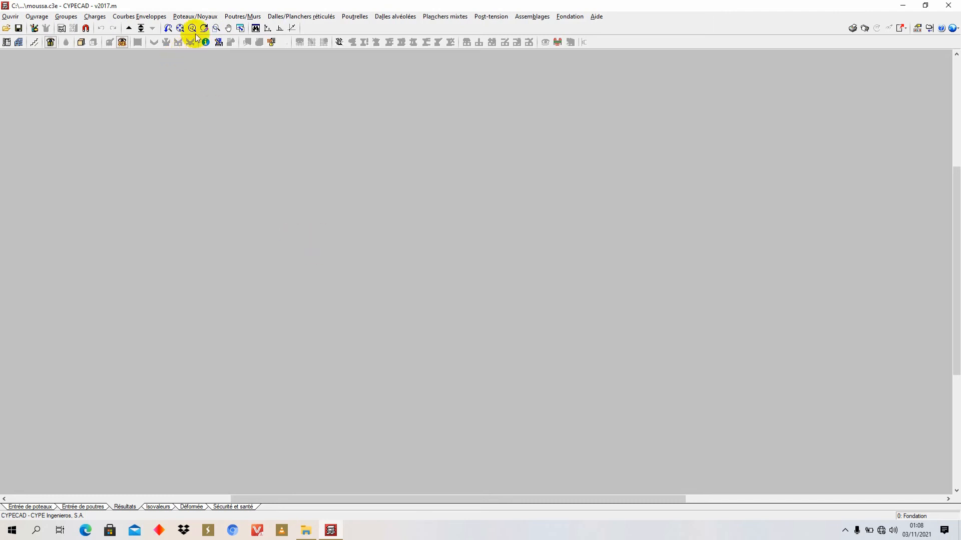
Step: Examine the Résultats commands for beams and walls, slabs and floors, post-tension, and foundations
{"action": "left_click", "coordinate": [244, 17]}
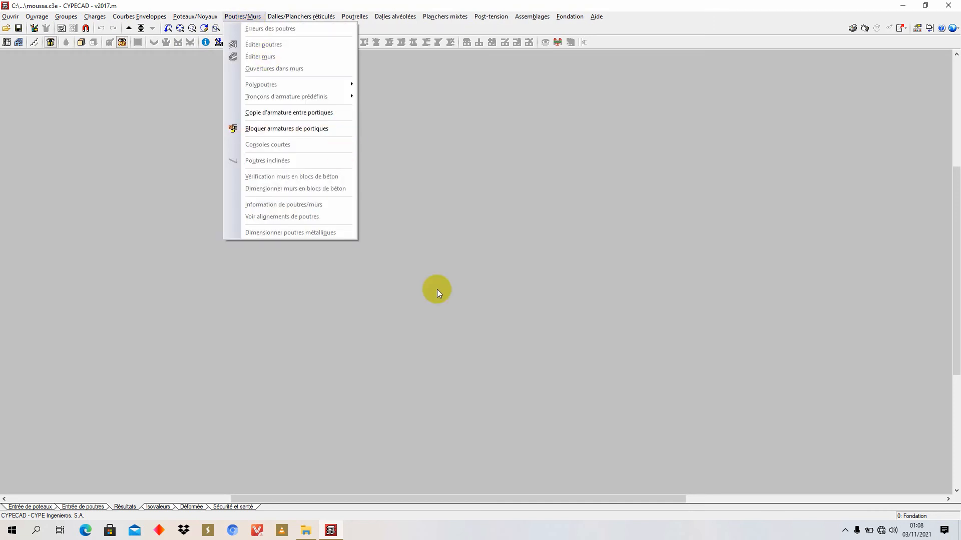
{"action": "mouse_move", "coordinate": [304, 16]}
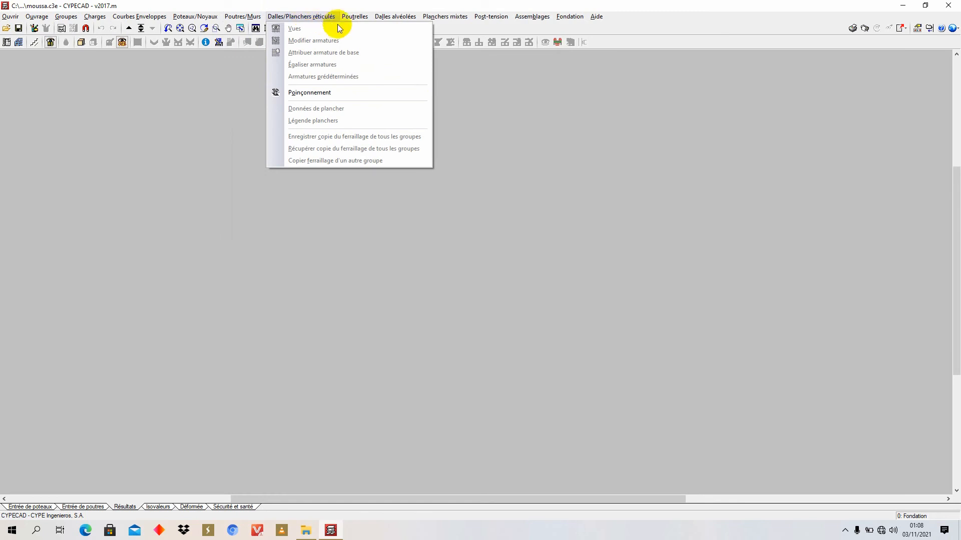
{"action": "mouse_move", "coordinate": [388, 17]}
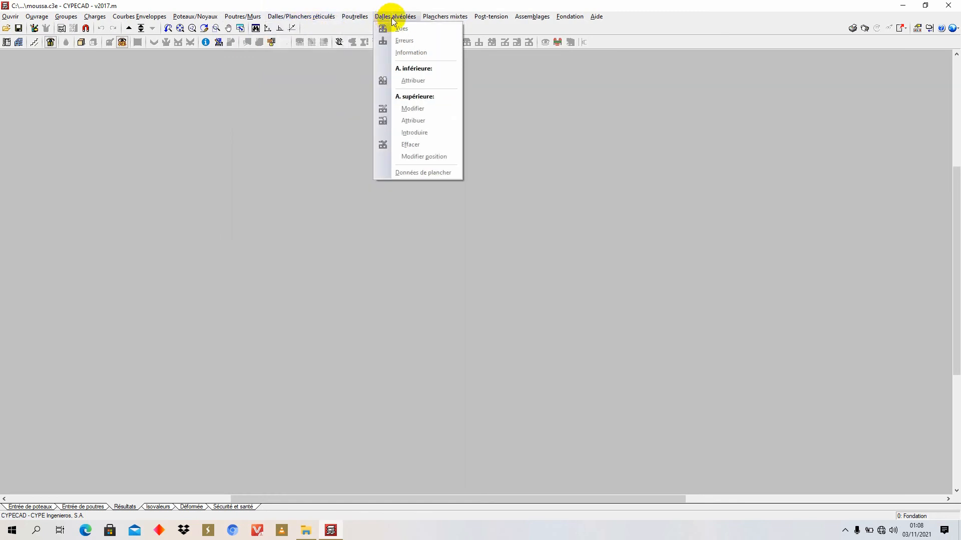
{"action": "mouse_move", "coordinate": [479, 23]}
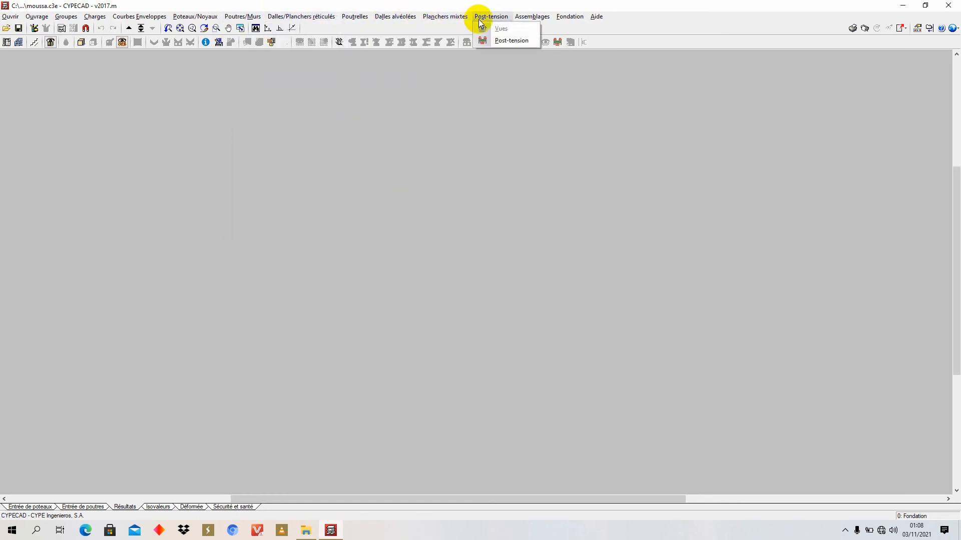
{"action": "mouse_move", "coordinate": [563, 19]}
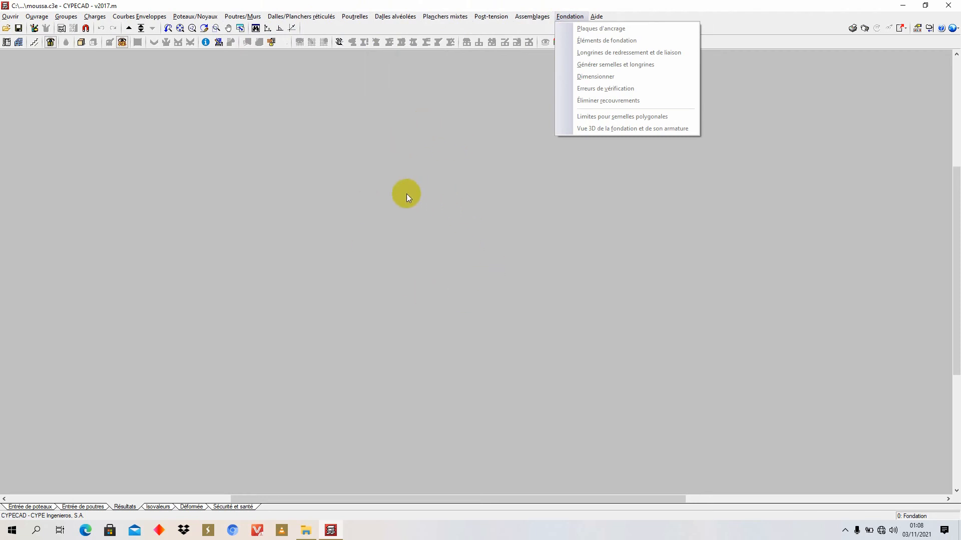
{"action": "left_click", "coordinate": [464, 247]}
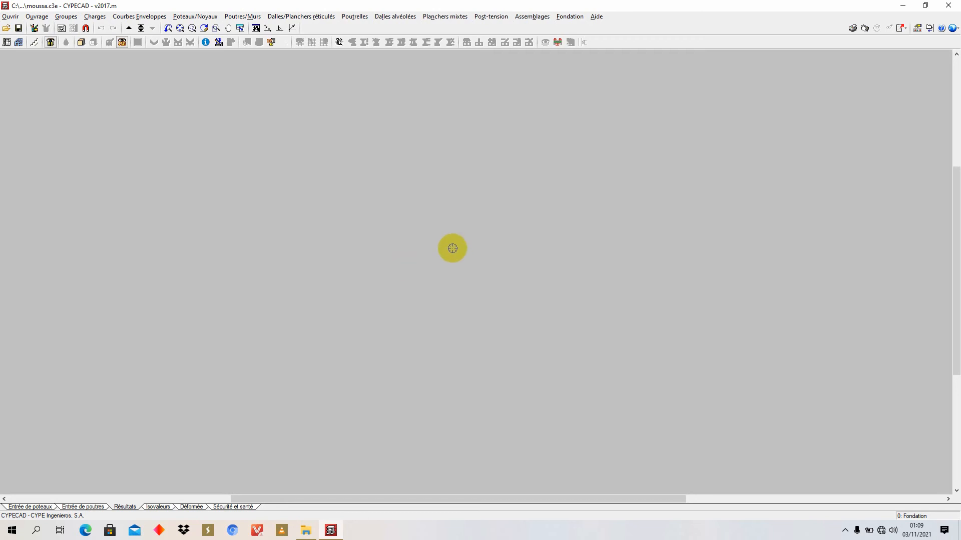
Step: Try to display the Isovaleurs view of the project and dismiss the notice
{"action": "left_click", "coordinate": [159, 507]}
{"action": "left_click", "coordinate": [471, 283]}
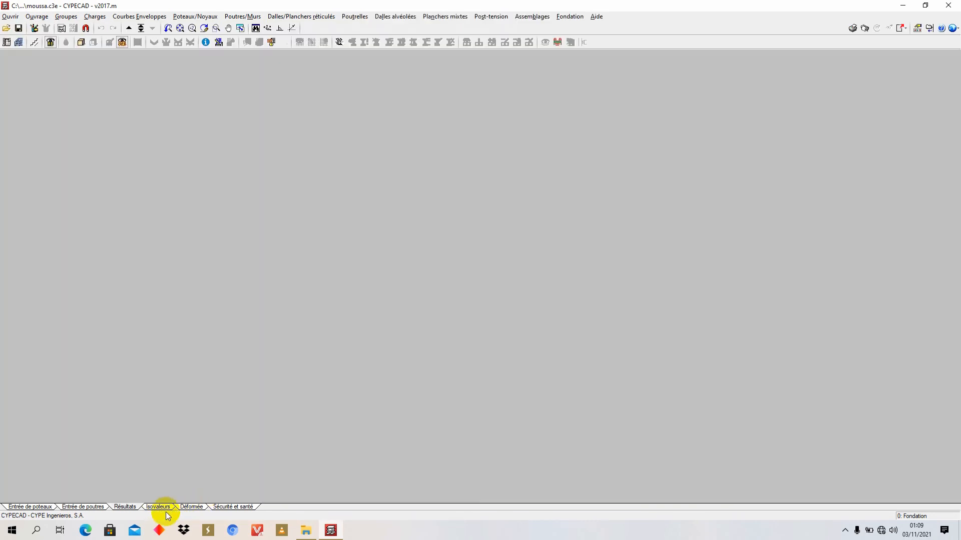
{"action": "left_click", "coordinate": [159, 507]}
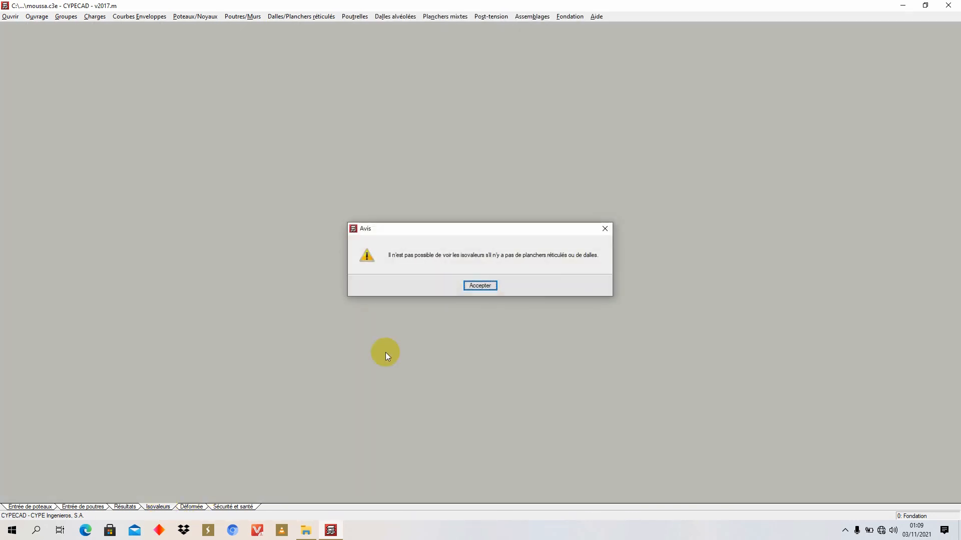
{"action": "left_click", "coordinate": [472, 286]}
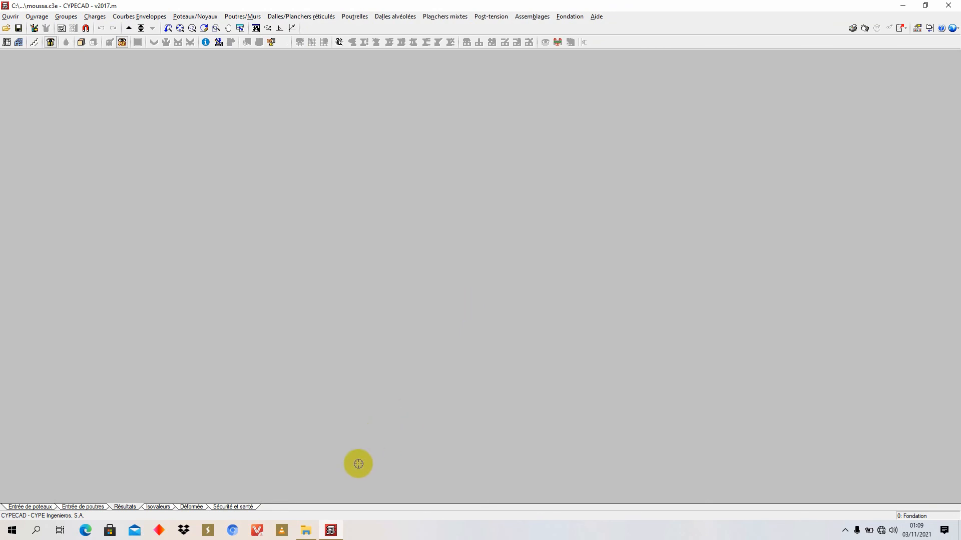
Step: Switch to File Explorer, open the desktop folder LES PROJETS DU BUREAU AGA, and show its contents as large icons
{"action": "left_click", "coordinate": [306, 531]}
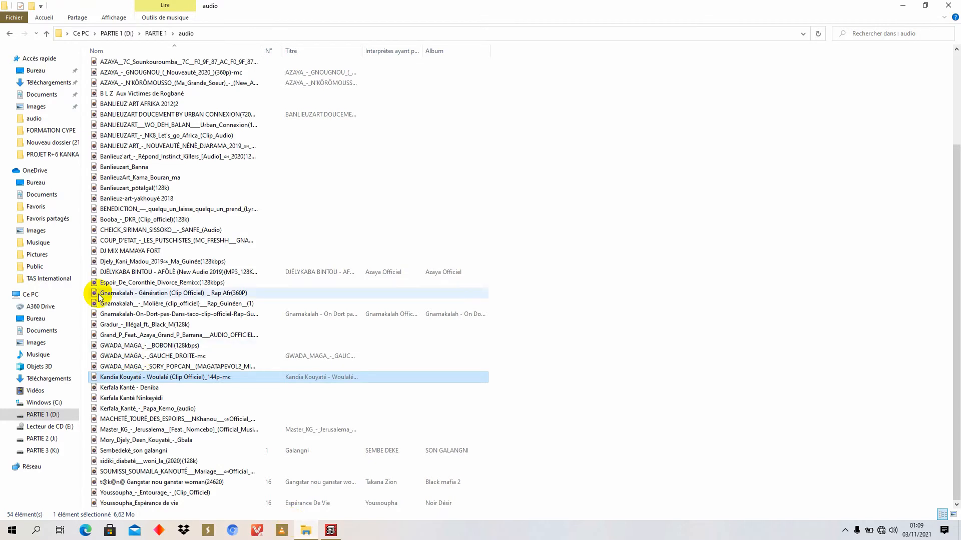
{"action": "left_click", "coordinate": [43, 295]}
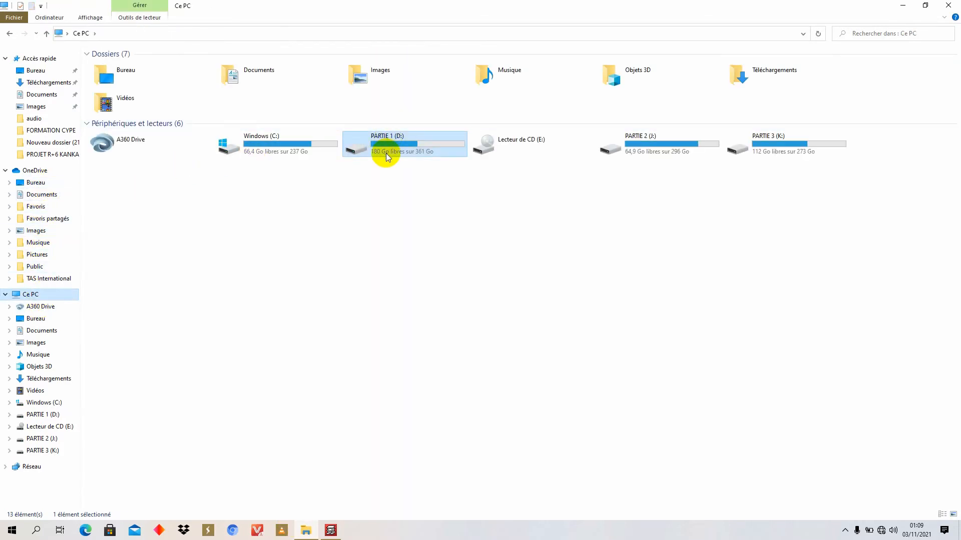
{"action": "left_click", "coordinate": [42, 70]}
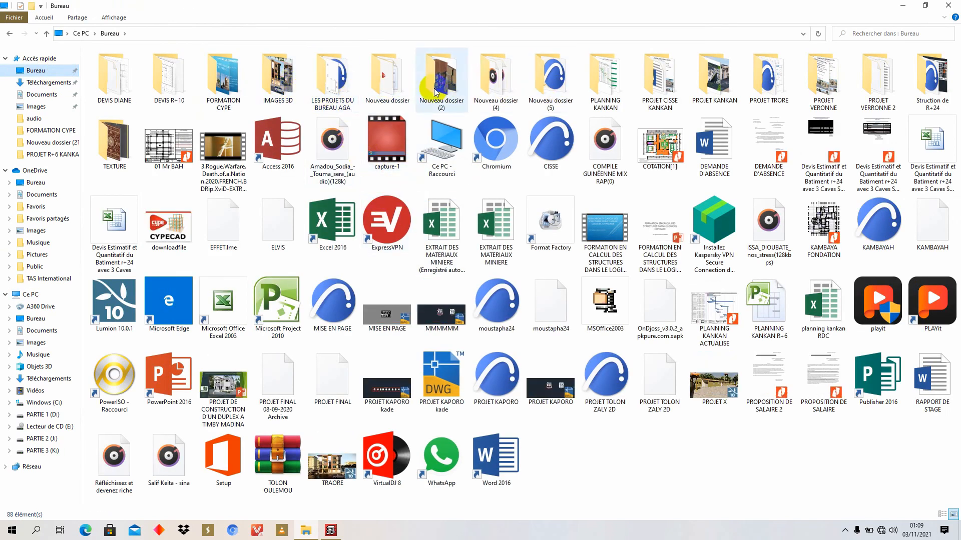
{"action": "double_click", "coordinate": [324, 83]}
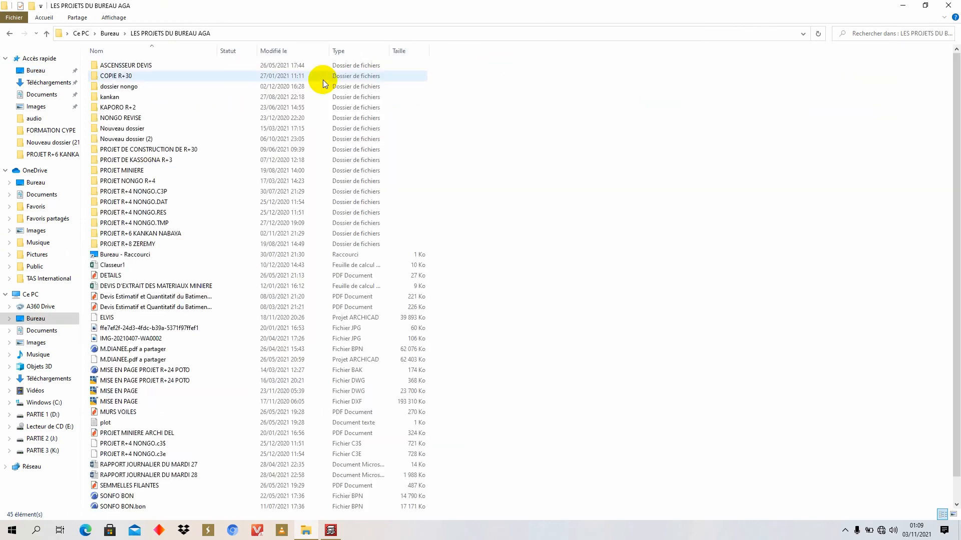
{"action": "left_click", "coordinate": [954, 515]}
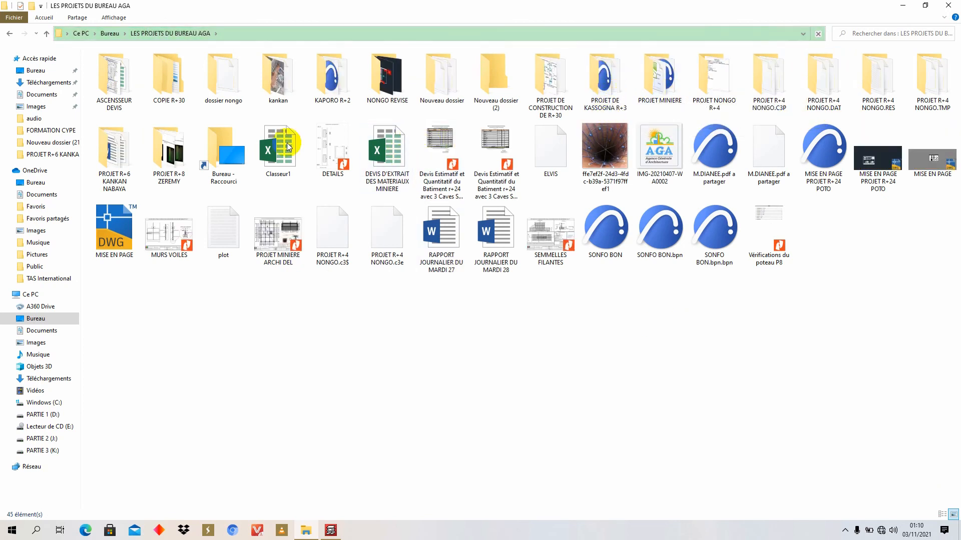
Step: Show the contents of PROJET R+6 KANKAN NABAYA as large icons, then view the building picture IMAGE 1 and close it
{"action": "double_click", "coordinate": [115, 145]}
{"action": "scroll", "coordinate": [184, 217], "scroll_direction": "down", "scroll_amount": 3}
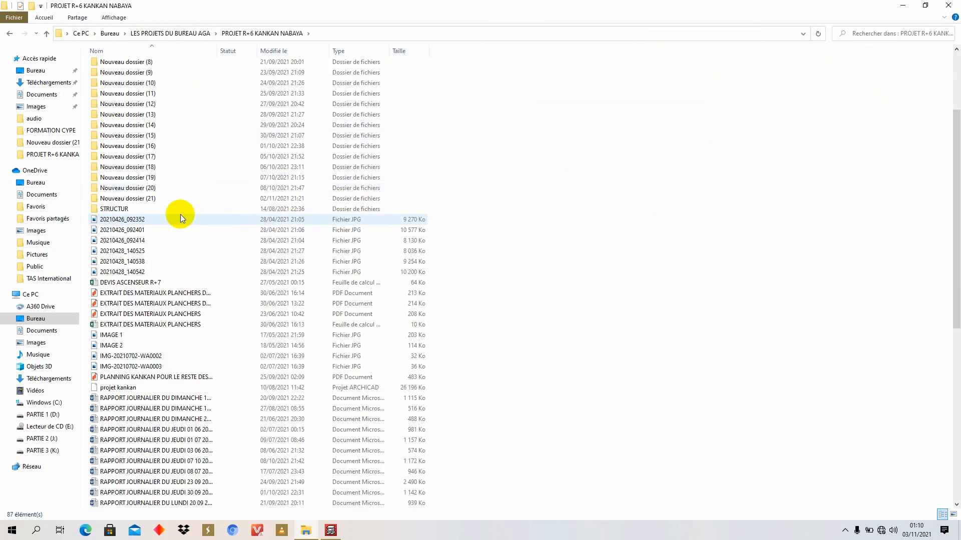
{"action": "left_click", "coordinate": [952, 516]}
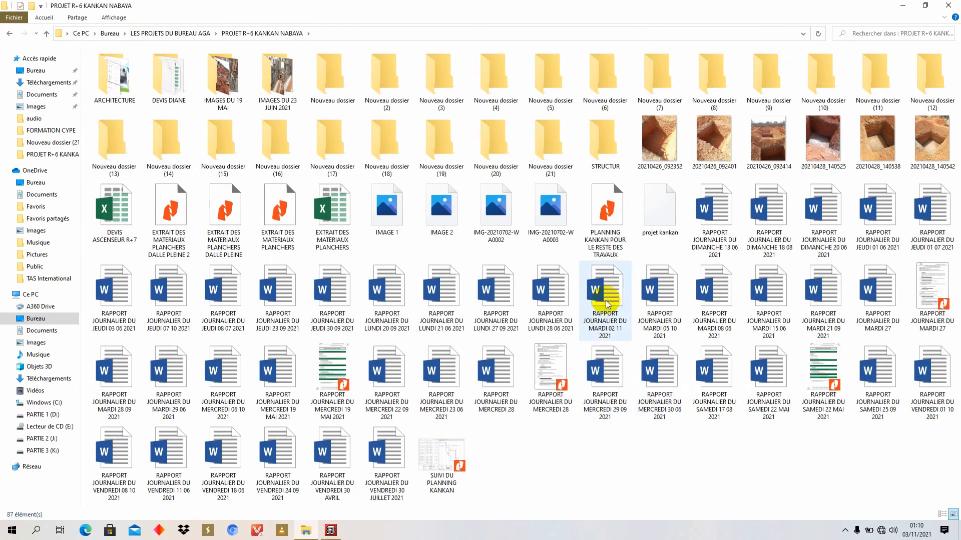
{"action": "double_click", "coordinate": [376, 201]}
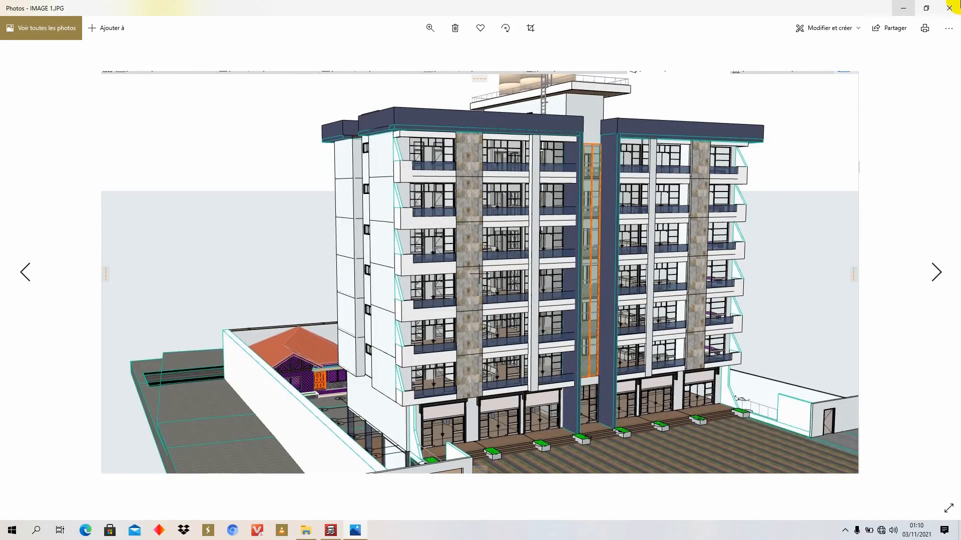
{"action": "left_click", "coordinate": [949, 8]}
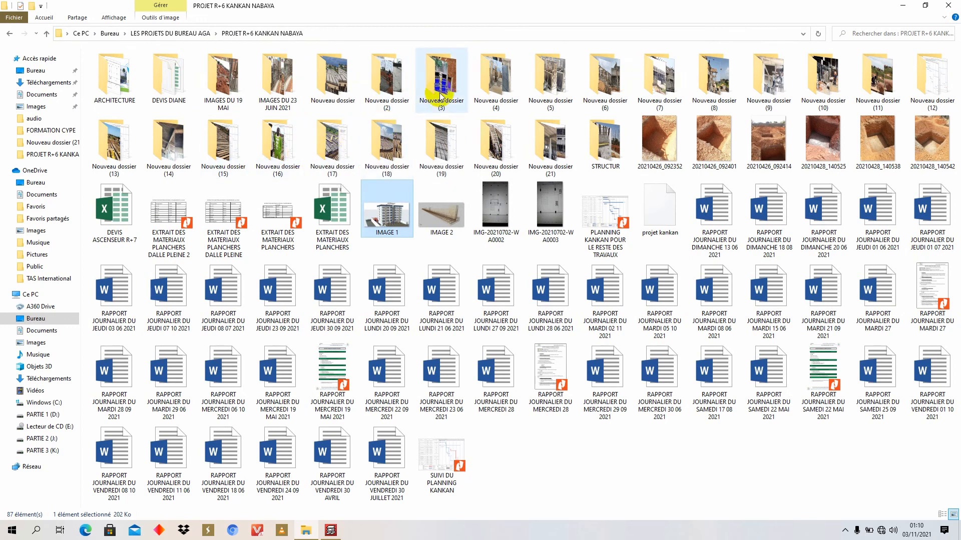
Step: Open the PROJET R+8 ZEREMY folder from LES PROJETS DU BUREAU AGA, then view picture 1 and close it
{"action": "left_click", "coordinate": [10, 34]}
{"action": "double_click", "coordinate": [169, 152]}
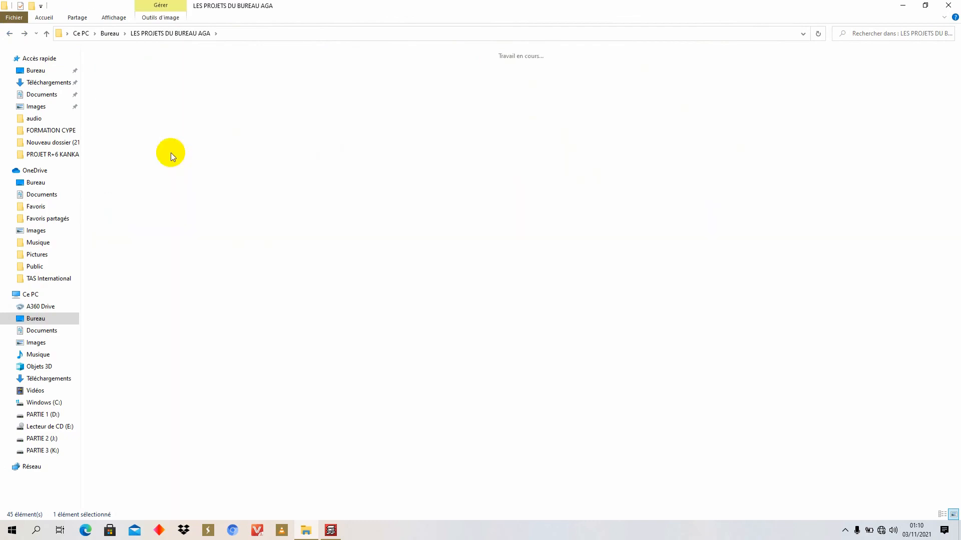
{"action": "double_click", "coordinate": [377, 113]}
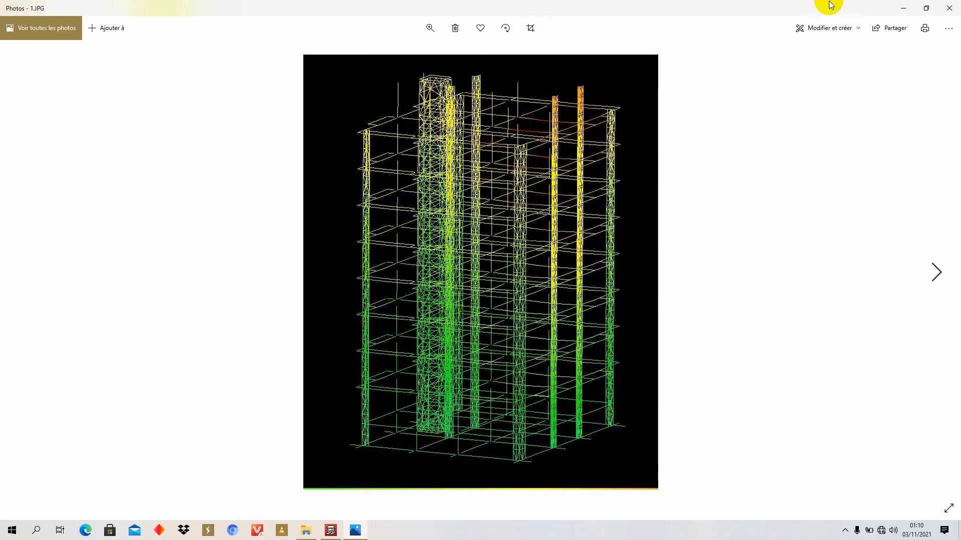
{"action": "left_click", "coordinate": [949, 8]}
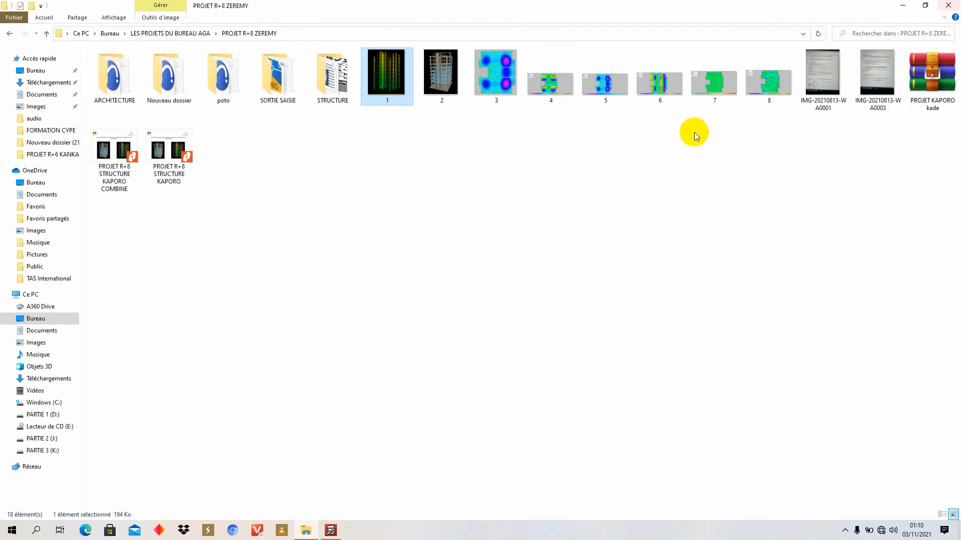
Step: View isovalue picture 3 of the R+8 project, check CYPECAD's Isovaleurs view name, and return to the picture in Photos
{"action": "left_click", "coordinate": [500, 71]}
{"action": "double_click", "coordinate": [499, 70]}
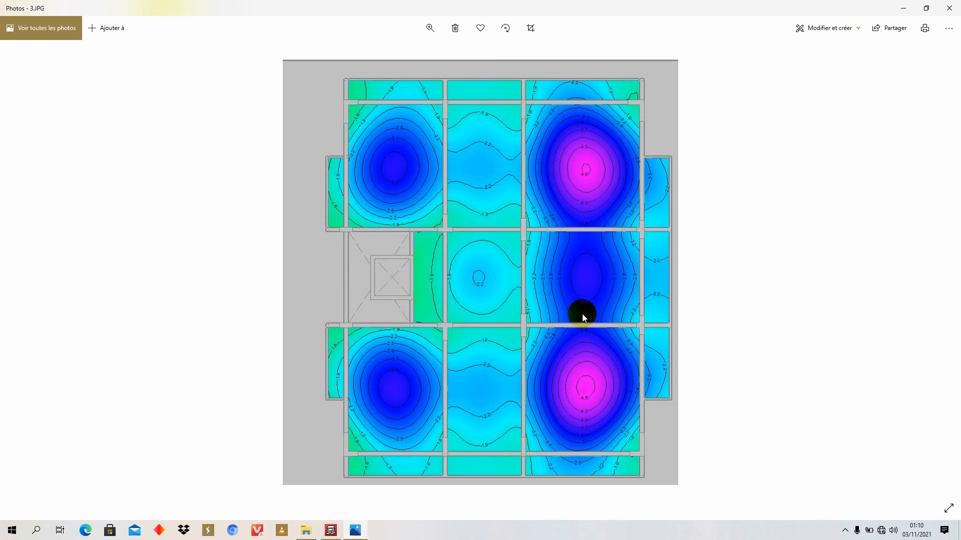
{"action": "left_click", "coordinate": [330, 531]}
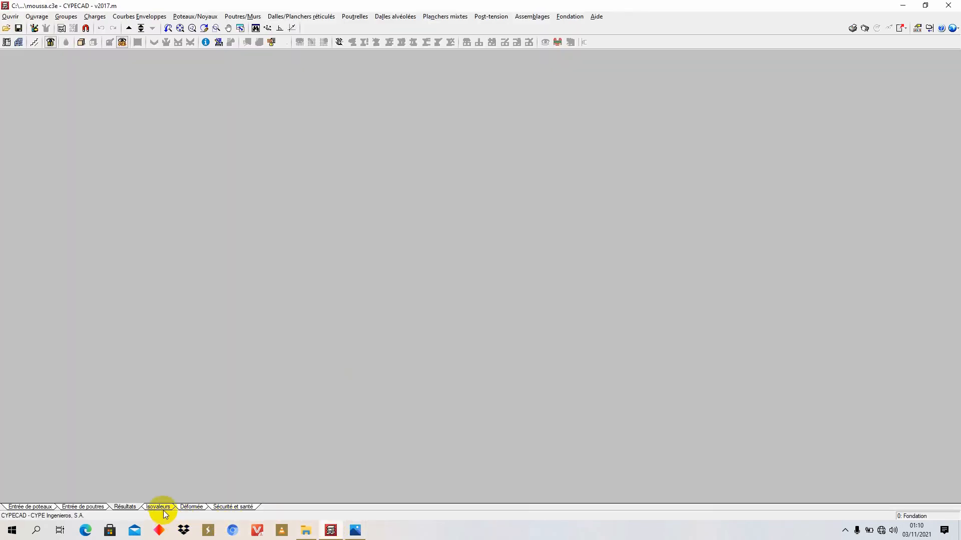
{"action": "left_click", "coordinate": [351, 532]}
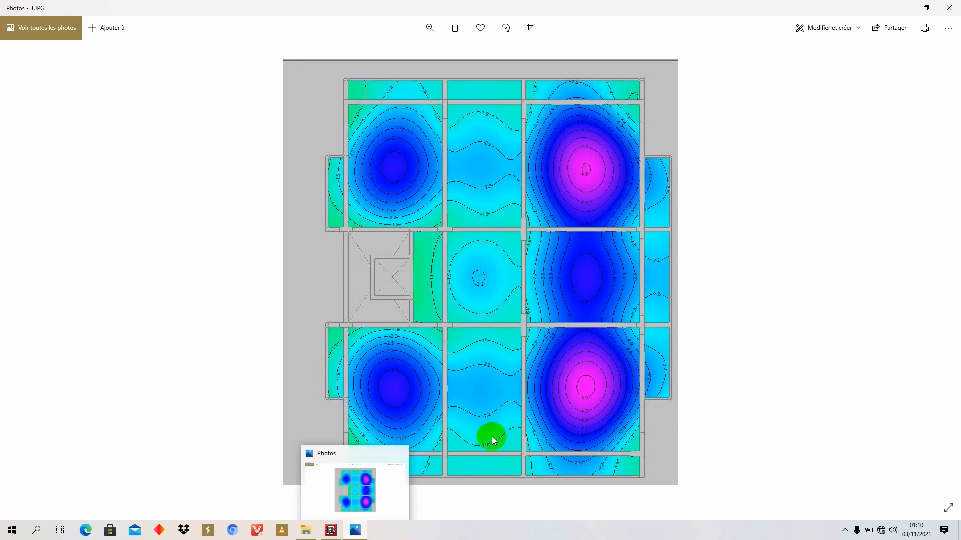
{"action": "left_click", "coordinate": [601, 398]}
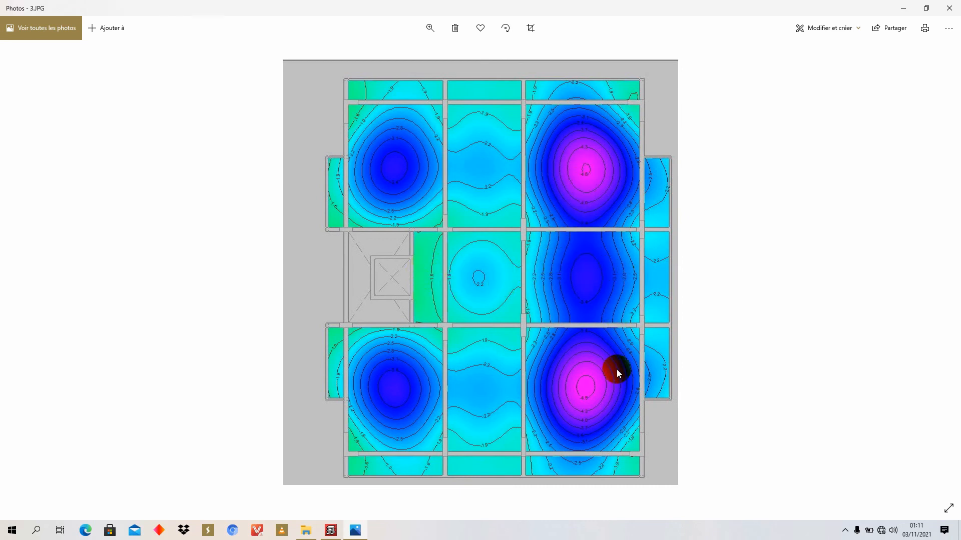
Step: Compare isovalue pictures 3 to 6 of the R+8 project, including the Rotation X and Rotation Y displacement maps
{"action": "key", "text": "Right"}
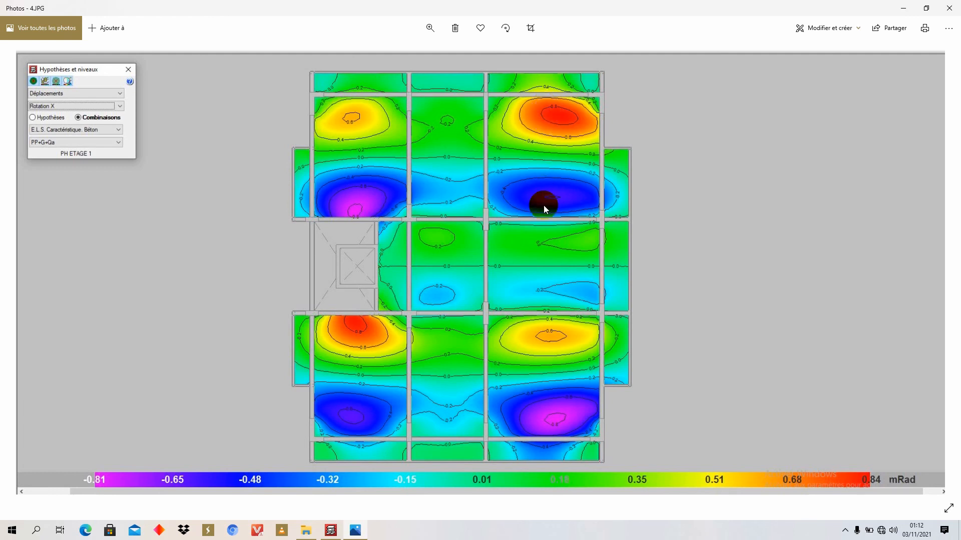
{"action": "key", "text": "Right"}
{"action": "key", "text": "Left"}
{"action": "key", "text": "Left"}
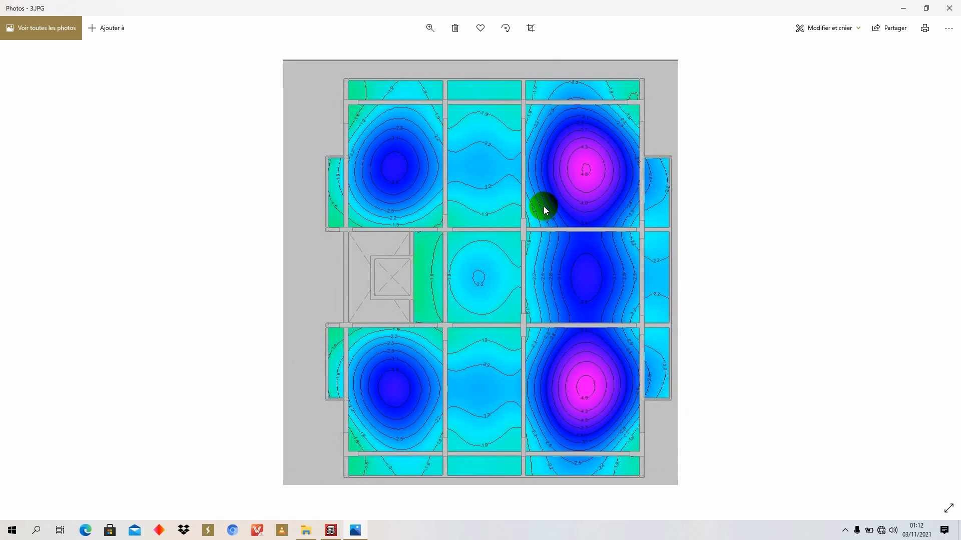
{"action": "key", "text": "Right"}
{"action": "key", "text": "Right"}
{"action": "key", "text": "Right"}
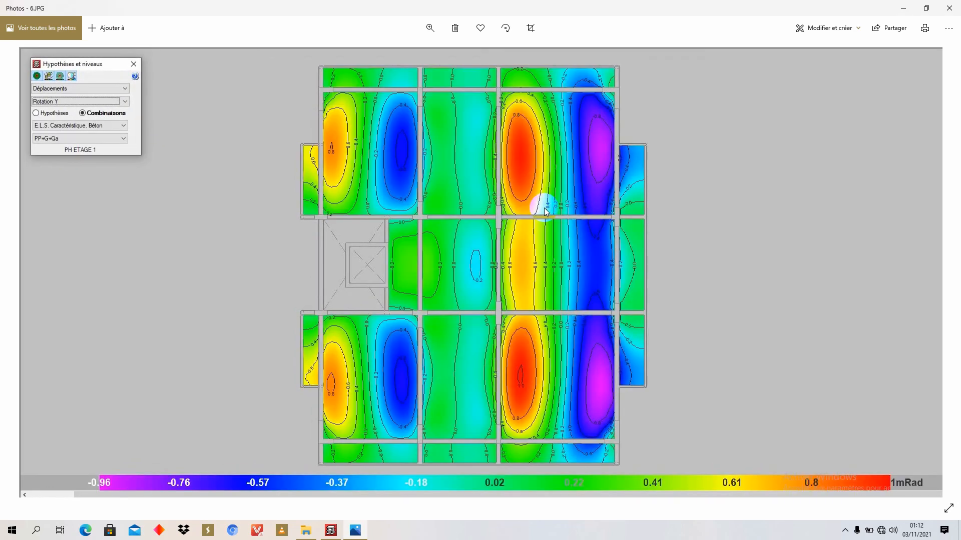
Step: Examine the remaining isovalue pictures up to 8, including Moment XY, and inspect the Effort tranchant total map in picture 7 closely
{"action": "key", "text": "Right"}
{"action": "key", "text": "Left"}
{"action": "key", "text": "Right"}
{"action": "key", "text": "Right"}
{"action": "key", "text": "Right"}
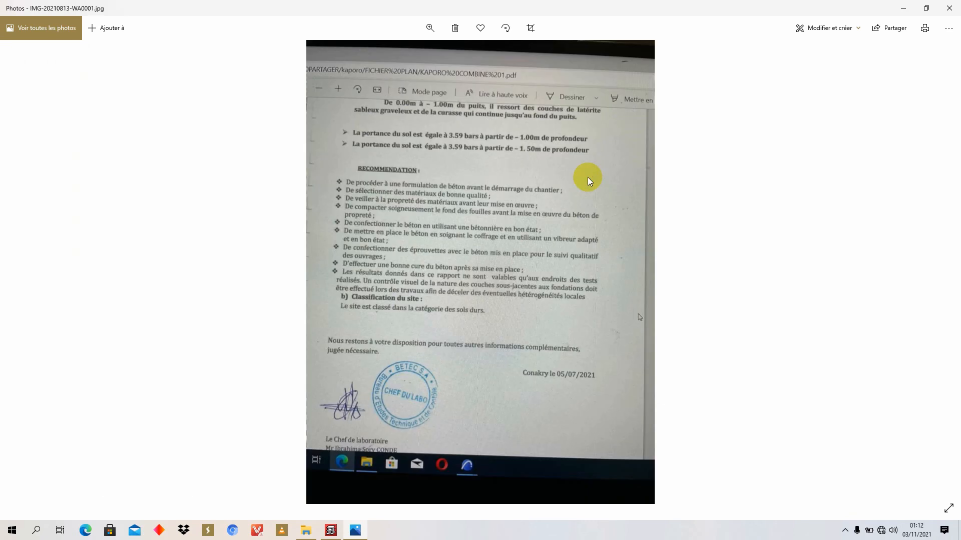
{"action": "key", "text": "Left"}
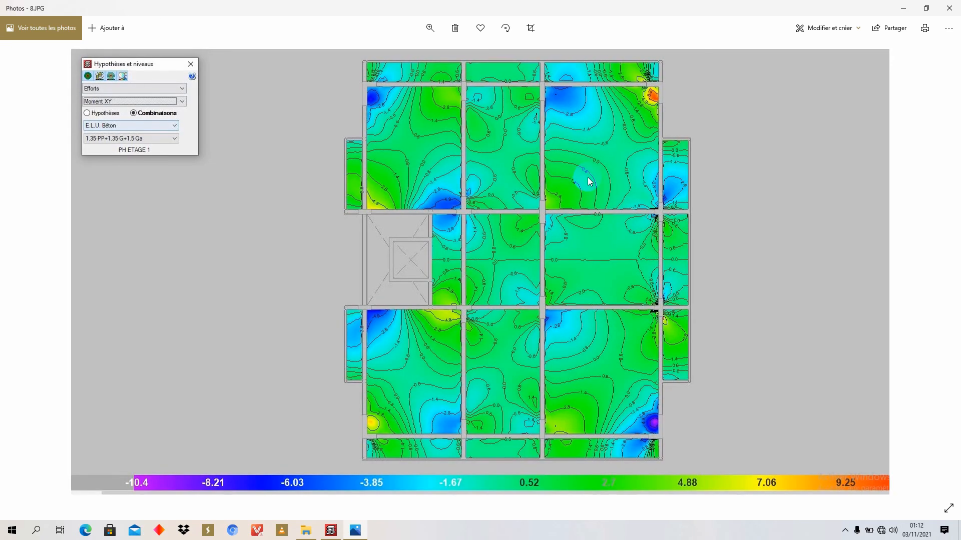
{"action": "key", "text": "Left"}
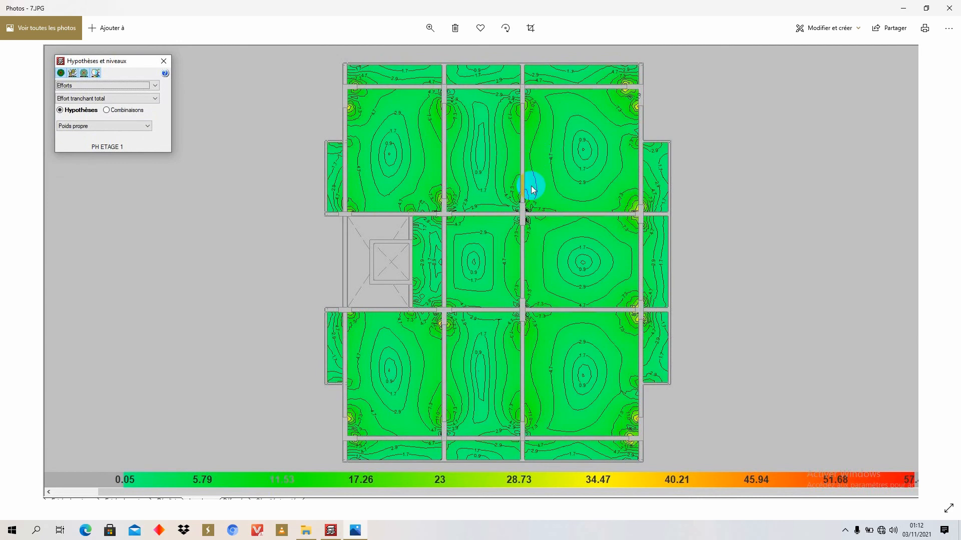
{"action": "scroll", "coordinate": [585, 252], "scroll_direction": "up", "scroll_amount": 2}
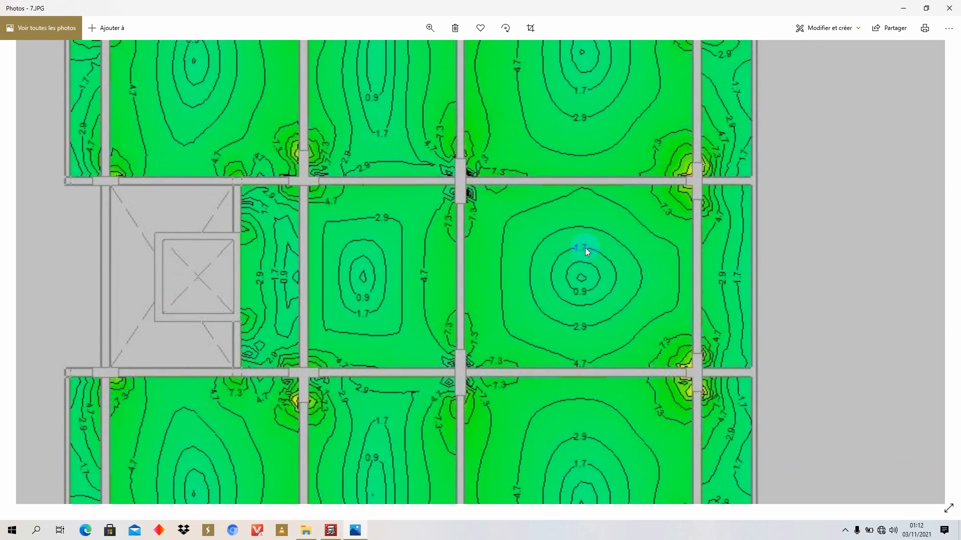
{"action": "scroll", "coordinate": [586, 251], "scroll_direction": "down", "scroll_amount": 2}
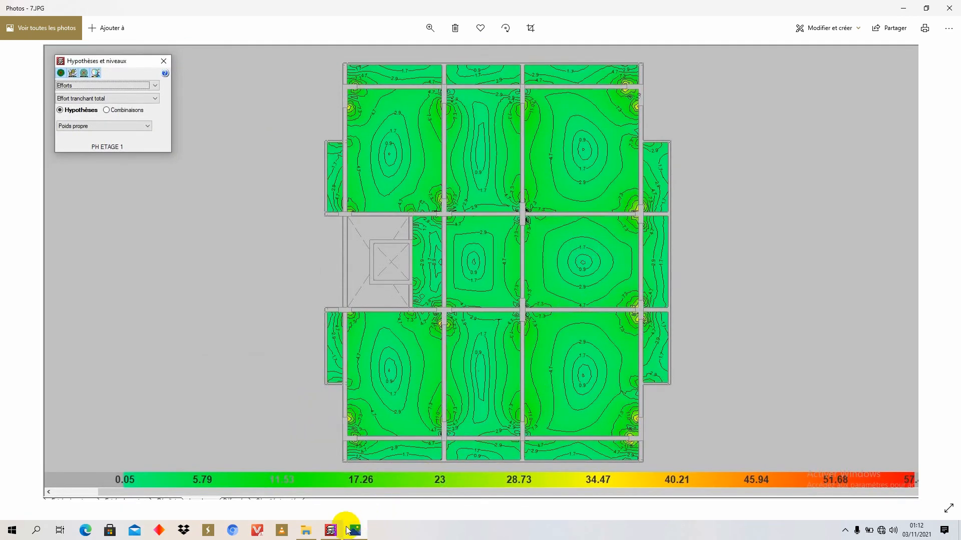
Step: Switch to CYPECAD, try to display the Déformée view of the project, and dismiss the notice
{"action": "left_click", "coordinate": [330, 530]}
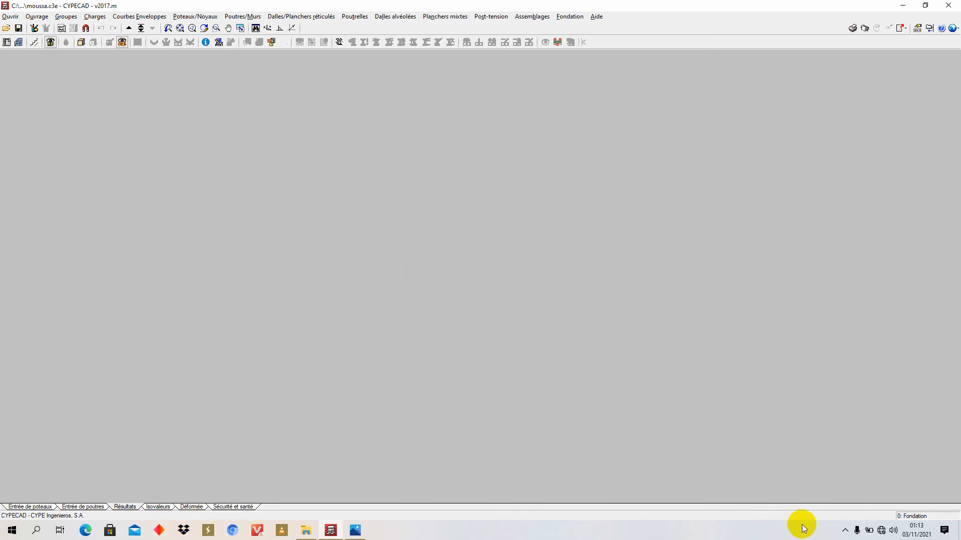
{"action": "left_click", "coordinate": [845, 530]}
{"action": "left_click", "coordinate": [845, 530]}
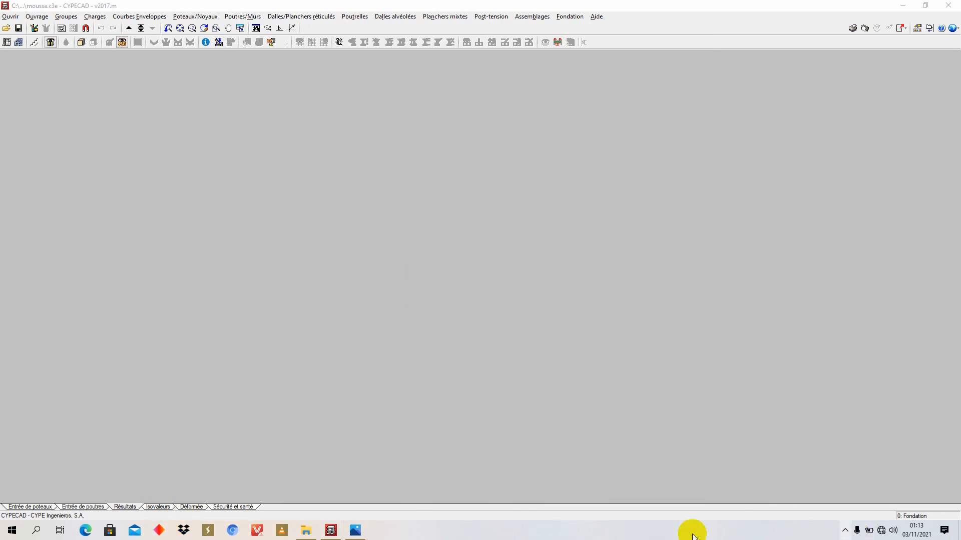
{"action": "left_click", "coordinate": [187, 508]}
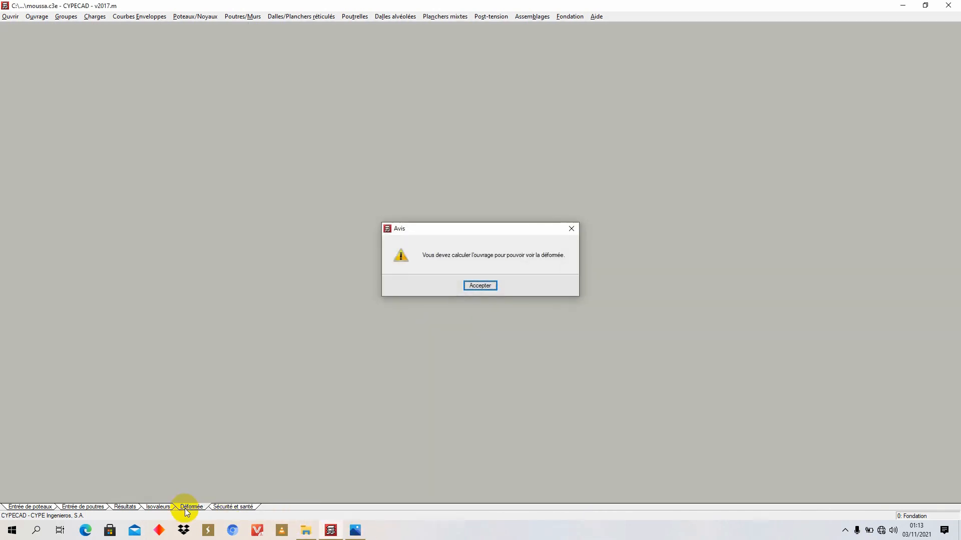
{"action": "left_click", "coordinate": [482, 286]}
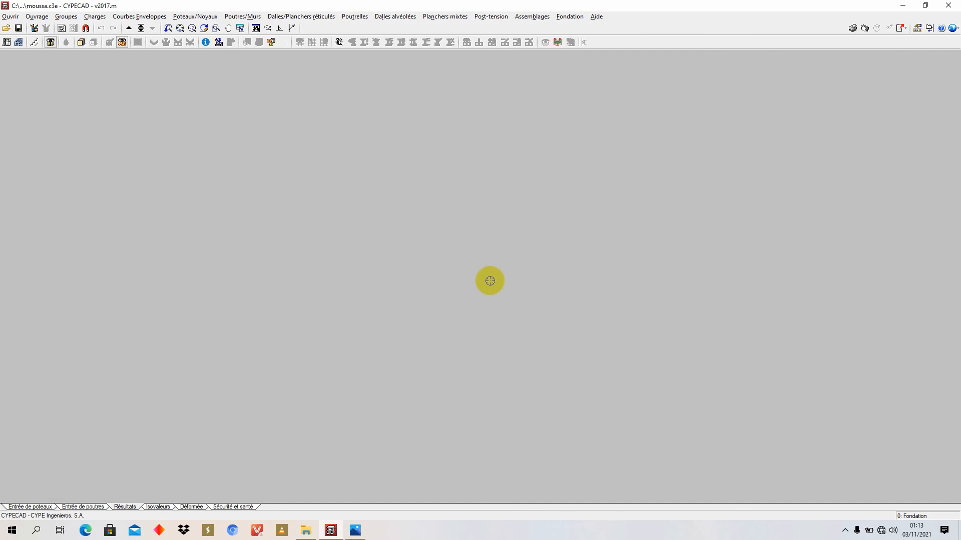
Step: Switch to File Explorer, open picture 1 of the R+8 project's deformed structure, and compare it with picture 2
{"action": "left_click", "coordinate": [306, 532]}
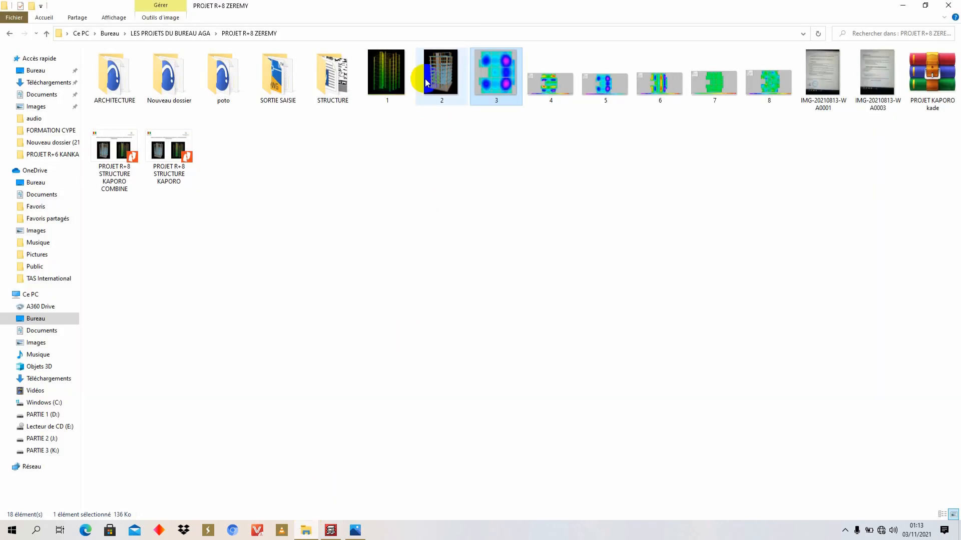
{"action": "left_click", "coordinate": [404, 62]}
{"action": "double_click", "coordinate": [404, 62]}
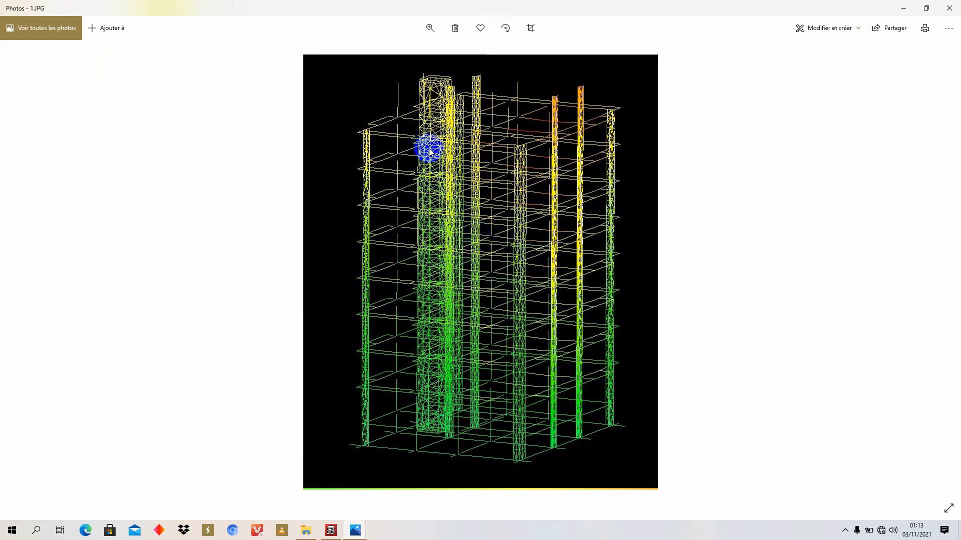
{"action": "key", "text": "Right"}
{"action": "key", "text": "Left"}
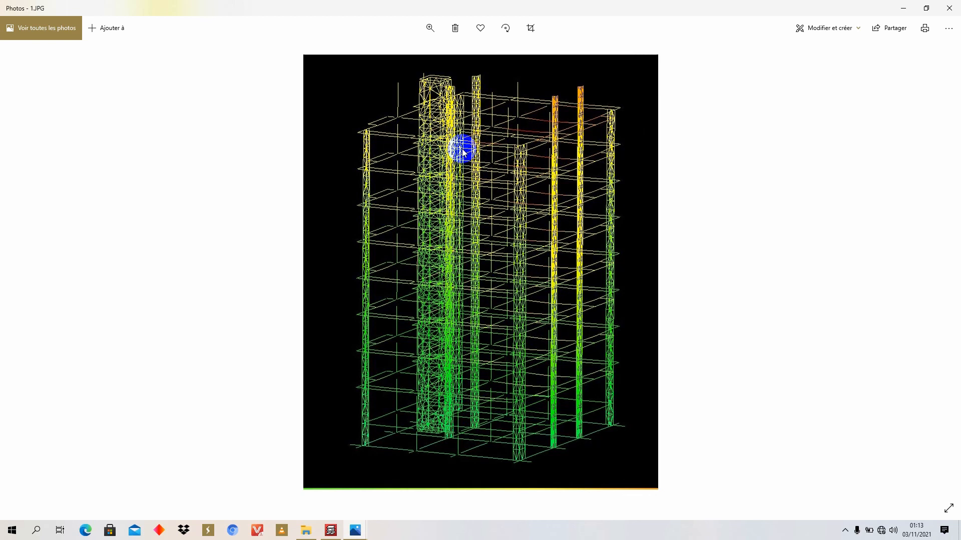
Step: Return to CYPECAD, request the Déformée view once more, and dismiss the notice
{"action": "left_click", "coordinate": [331, 529]}
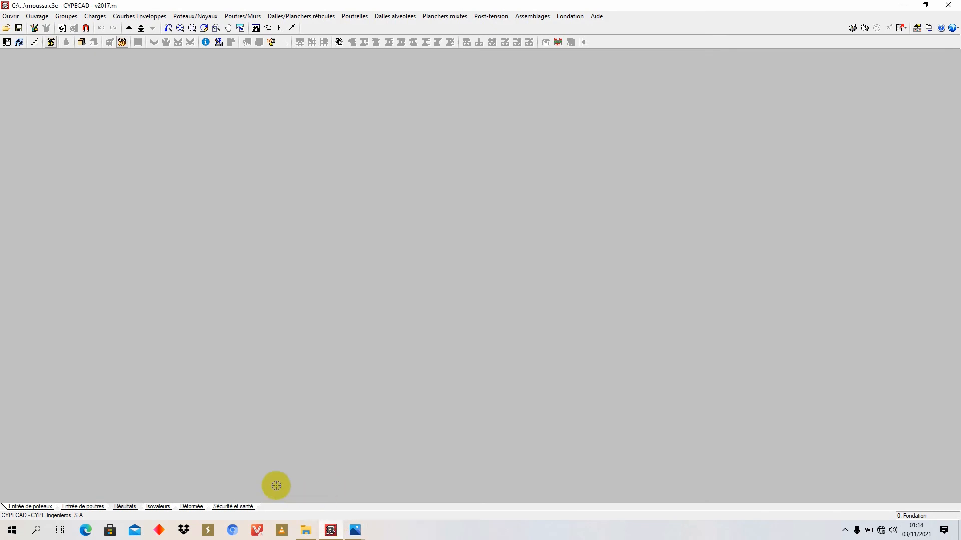
{"action": "left_click", "coordinate": [187, 508]}
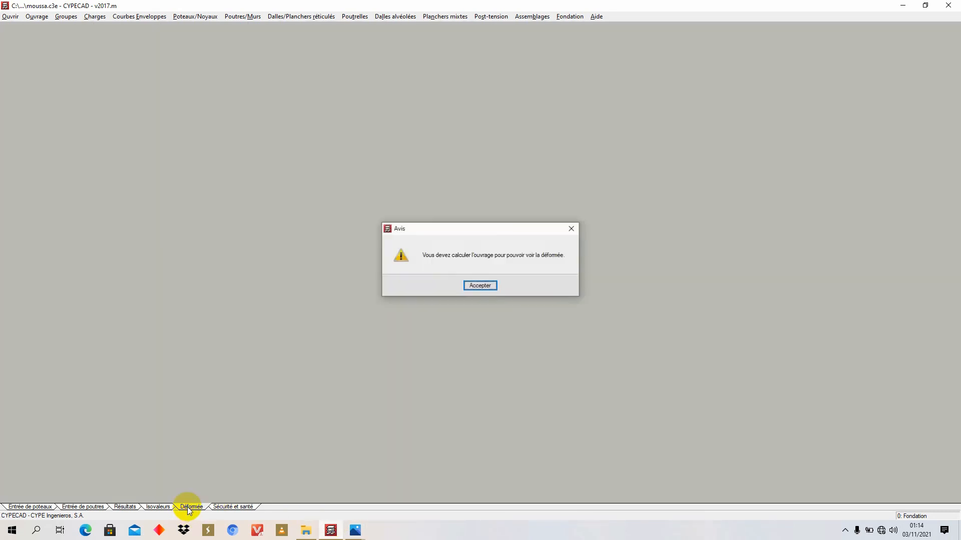
{"action": "left_click", "coordinate": [487, 287]}
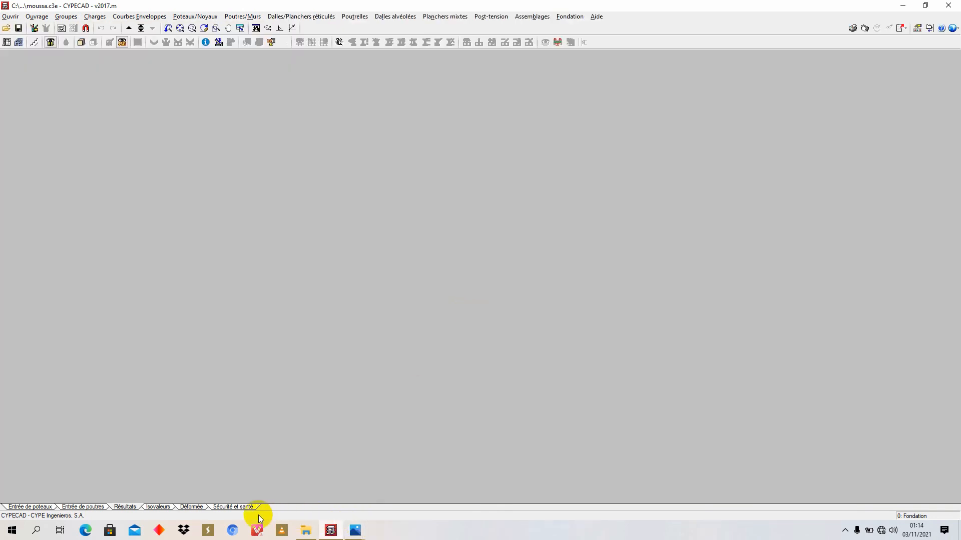
Step: Display the Sécurité et santé view and examine its Outils and Filets verticaux commands
{"action": "left_click", "coordinate": [243, 507]}
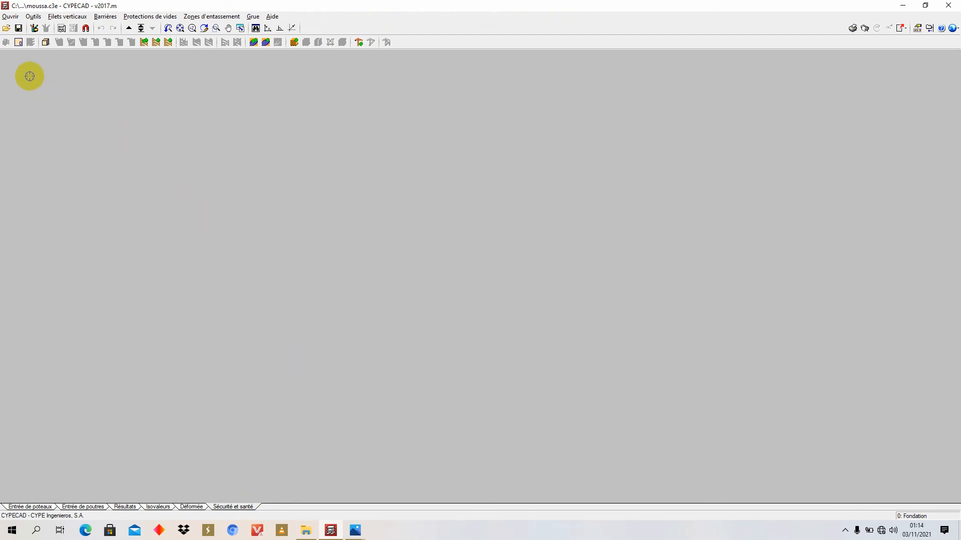
{"action": "left_click", "coordinate": [31, 17]}
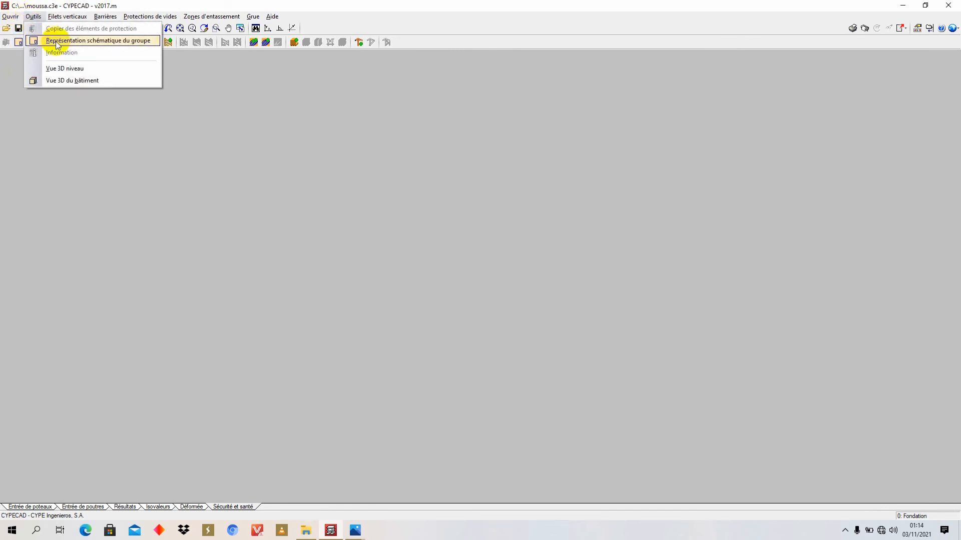
{"action": "left_click", "coordinate": [70, 80]}
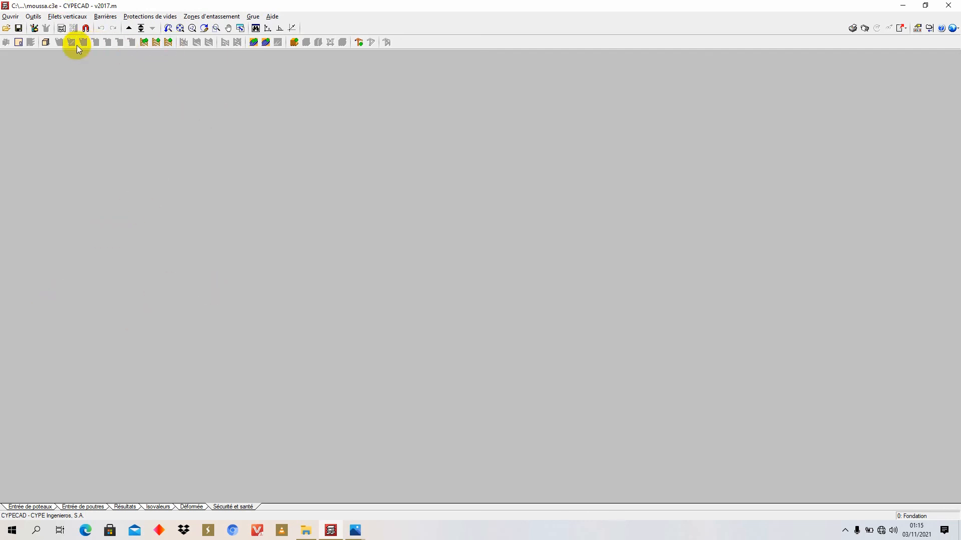
{"action": "left_click", "coordinate": [66, 17]}
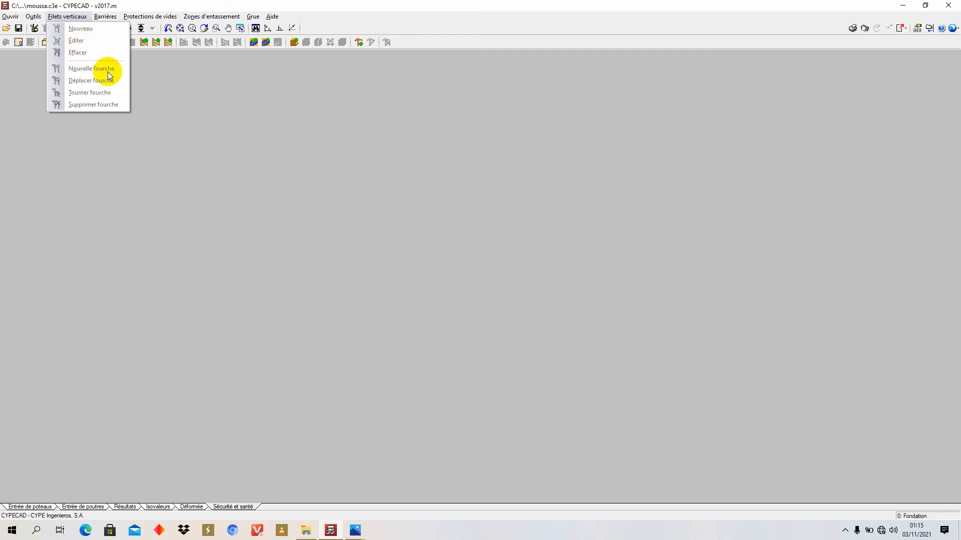
{"action": "left_click", "coordinate": [142, 86]}
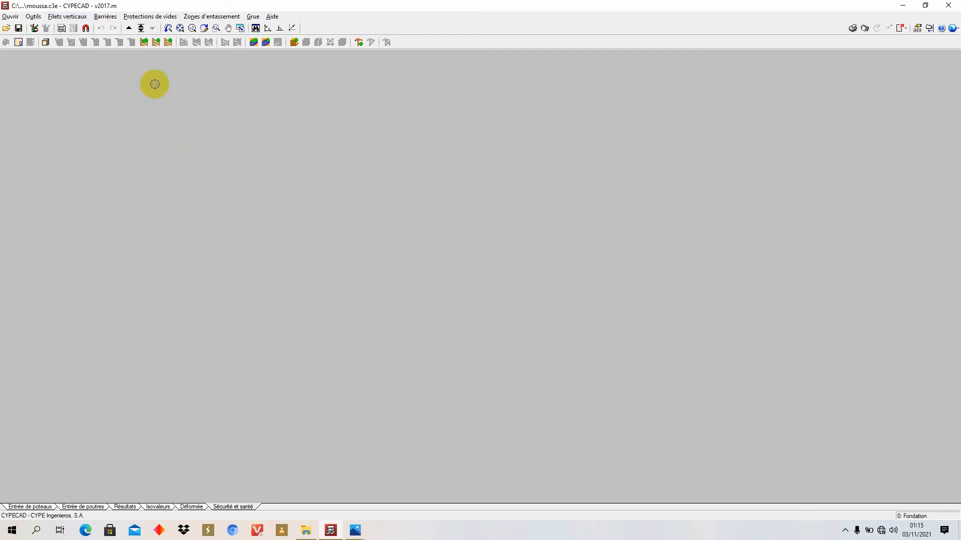
Step: Examine the Barrières commands, open the options for generating barriers on floors and openings, and close them without generating anything
{"action": "left_click", "coordinate": [104, 16]}
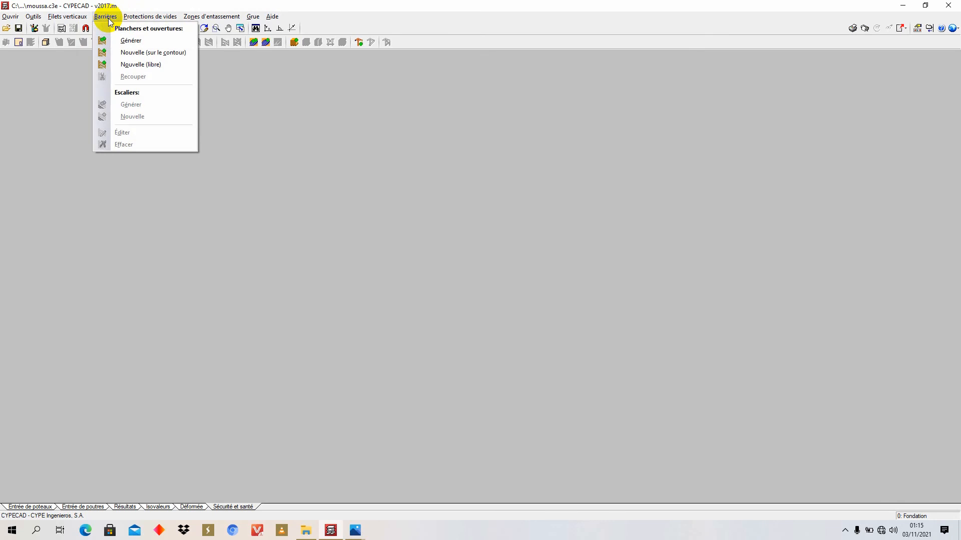
{"action": "left_click", "coordinate": [130, 42]}
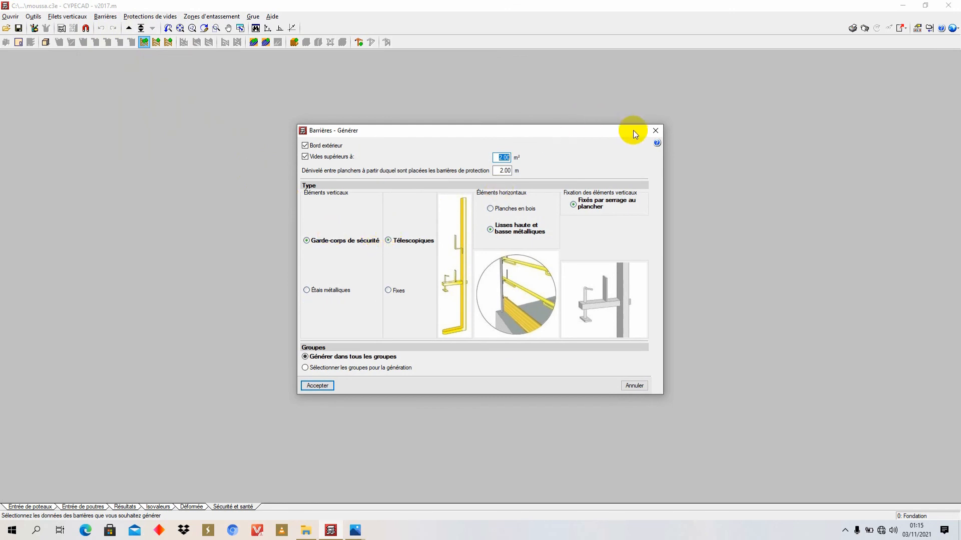
{"action": "left_click", "coordinate": [654, 132]}
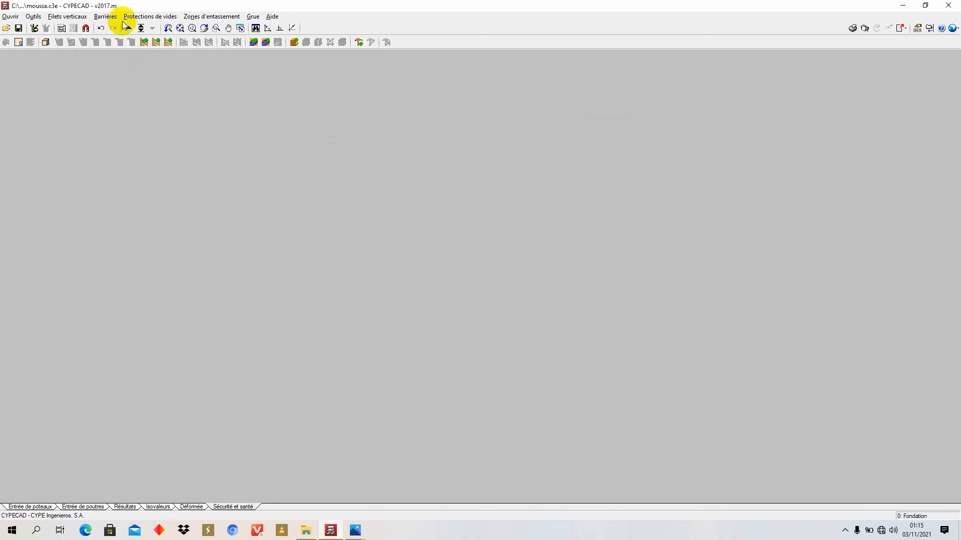
Step: Examine the Protections de vides, Zones d'entassement and Grue commands, then view the new crane's Flèche and Charge en pointe options and cancel
{"action": "left_click", "coordinate": [141, 17]}
{"action": "mouse_move", "coordinate": [194, 16]}
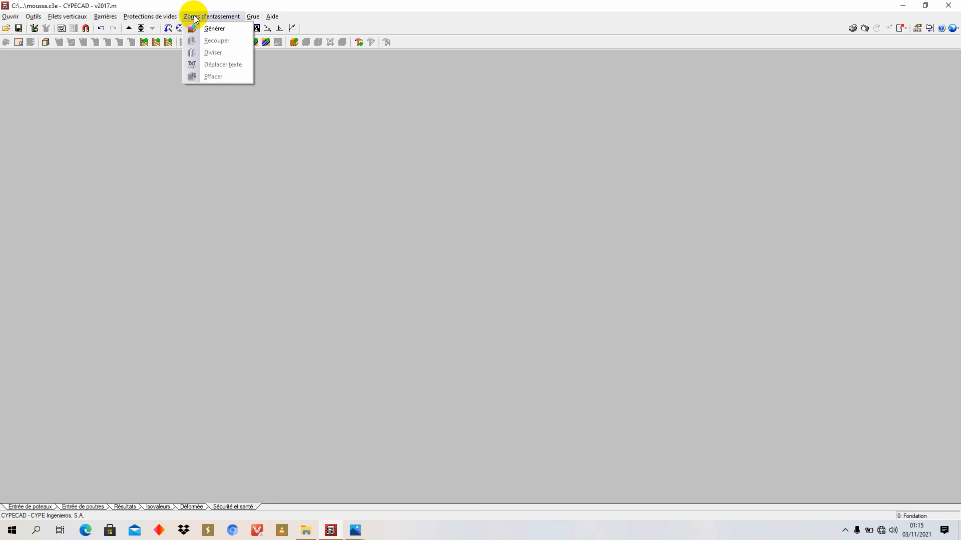
{"action": "mouse_move", "coordinate": [260, 18]}
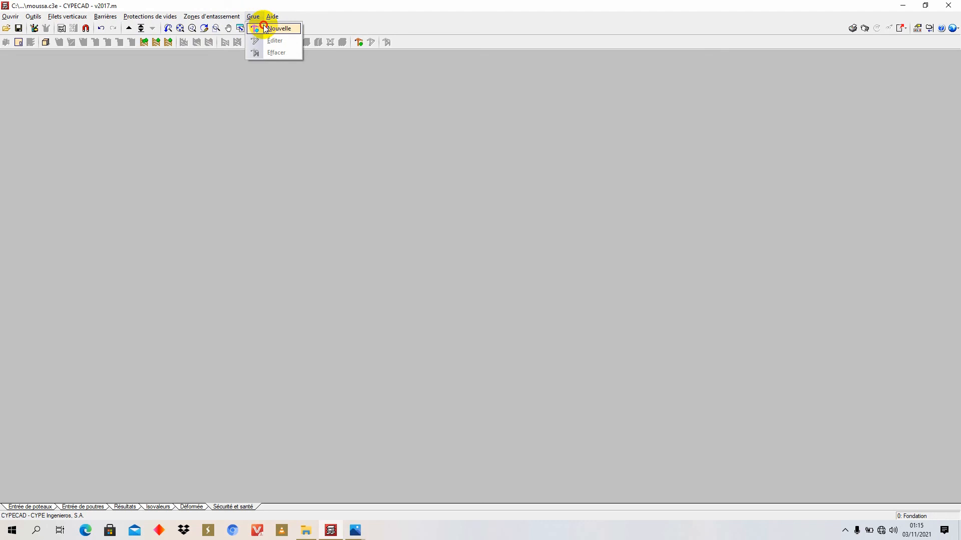
{"action": "left_click", "coordinate": [264, 28]}
{"action": "left_click", "coordinate": [382, 234]}
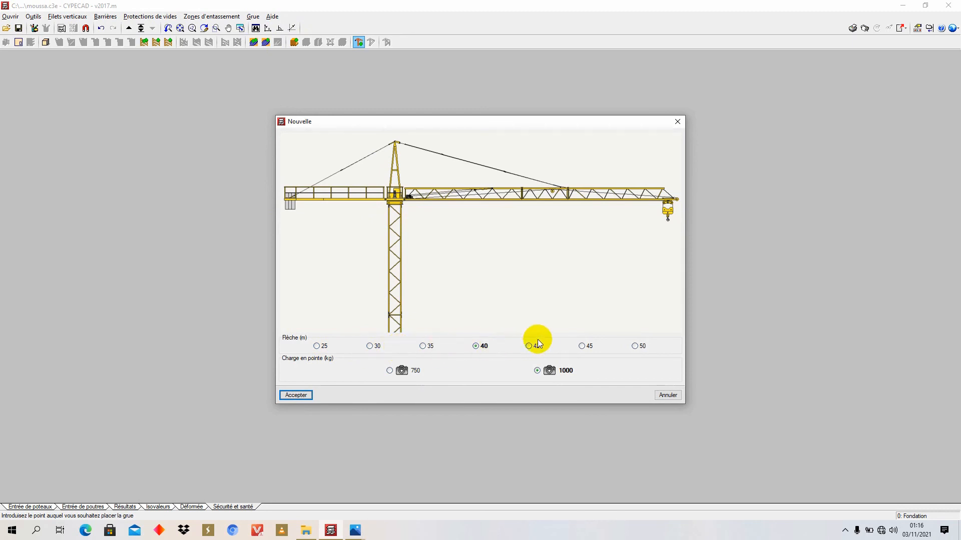
{"action": "left_click", "coordinate": [678, 121]}
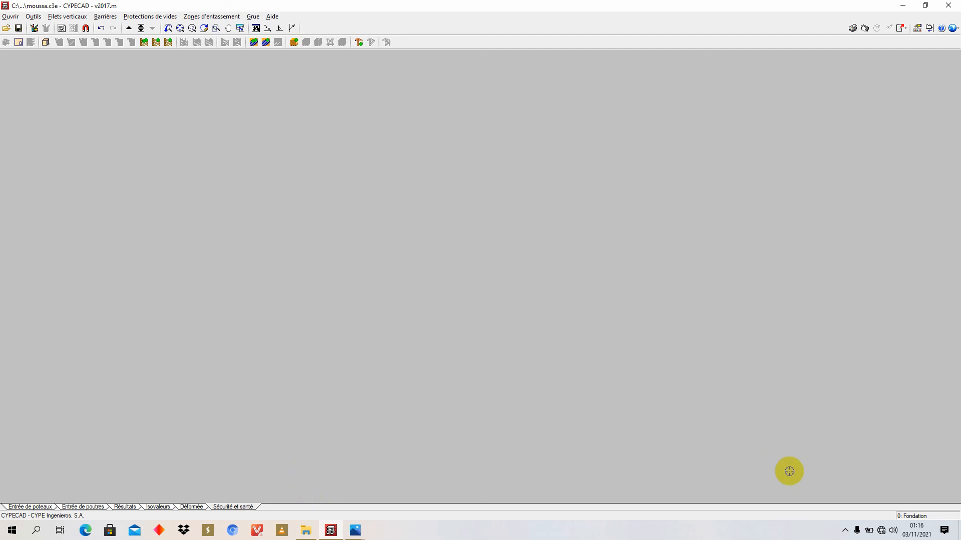
{"action": "left_click", "coordinate": [845, 531]}
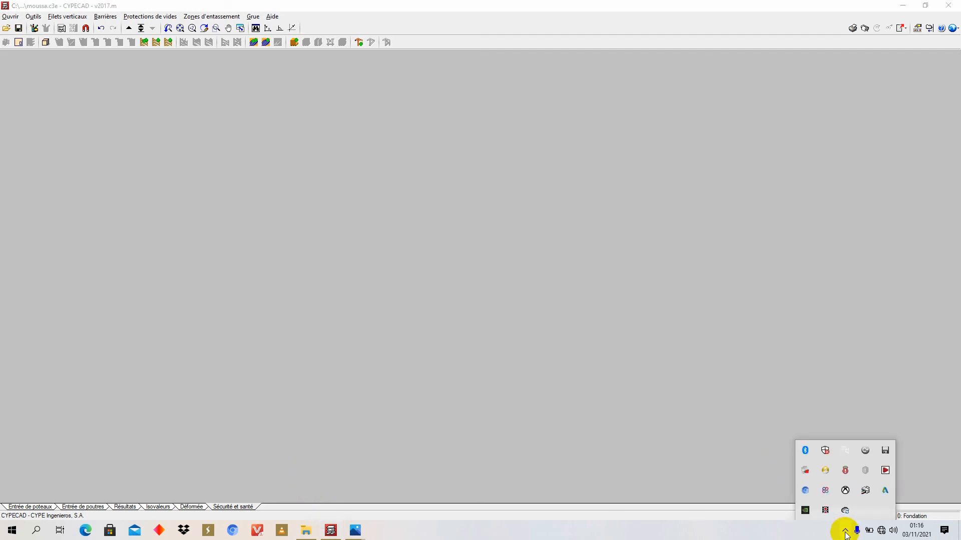
{"action": "left_click", "coordinate": [825, 511]}
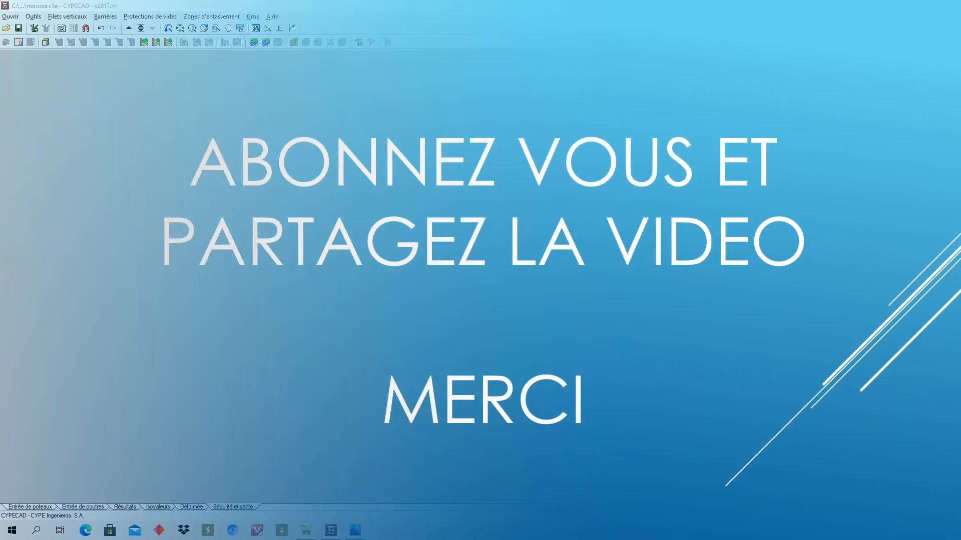